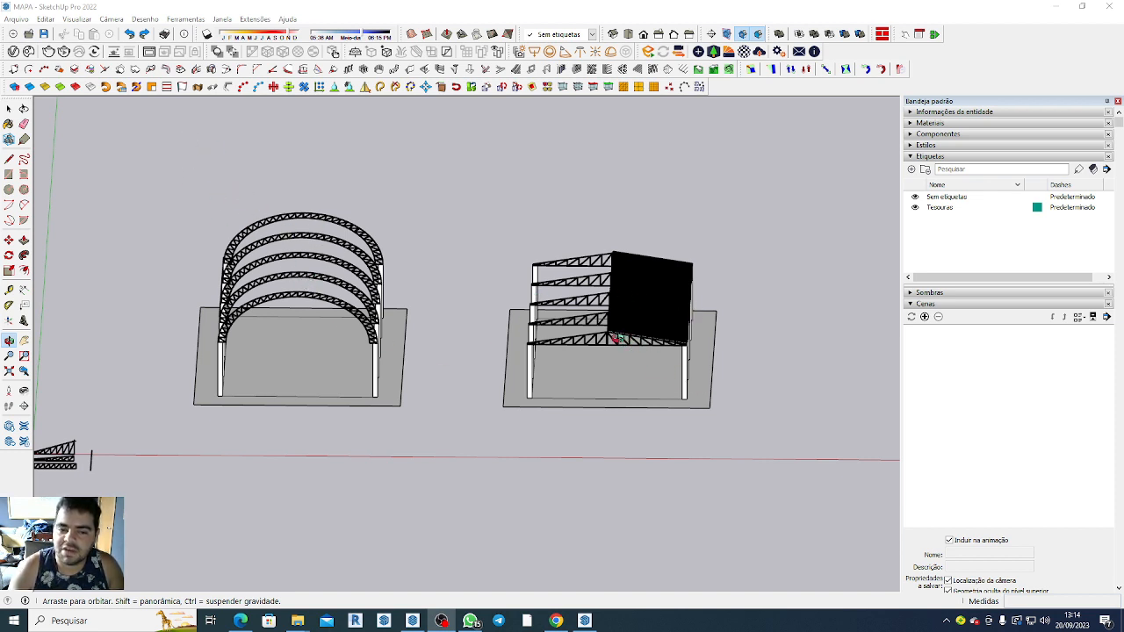
Examine the two shed structures and the purlins beneath the right shed's roof sheets.
scroll(636, 347, "down", 4)
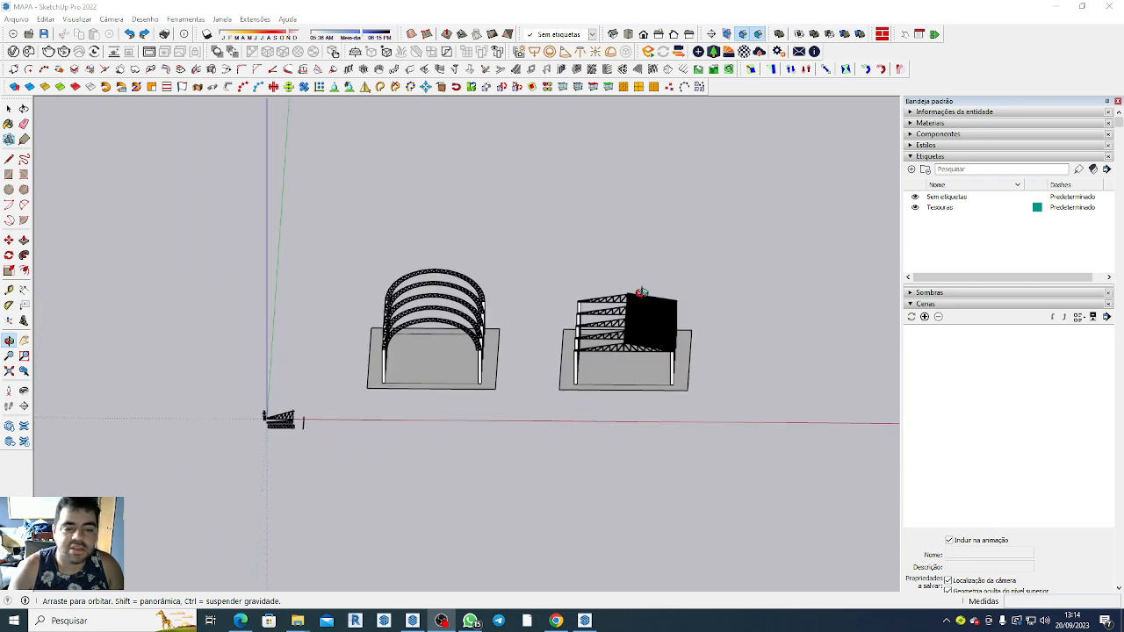
scroll(650, 299, "up", 4)
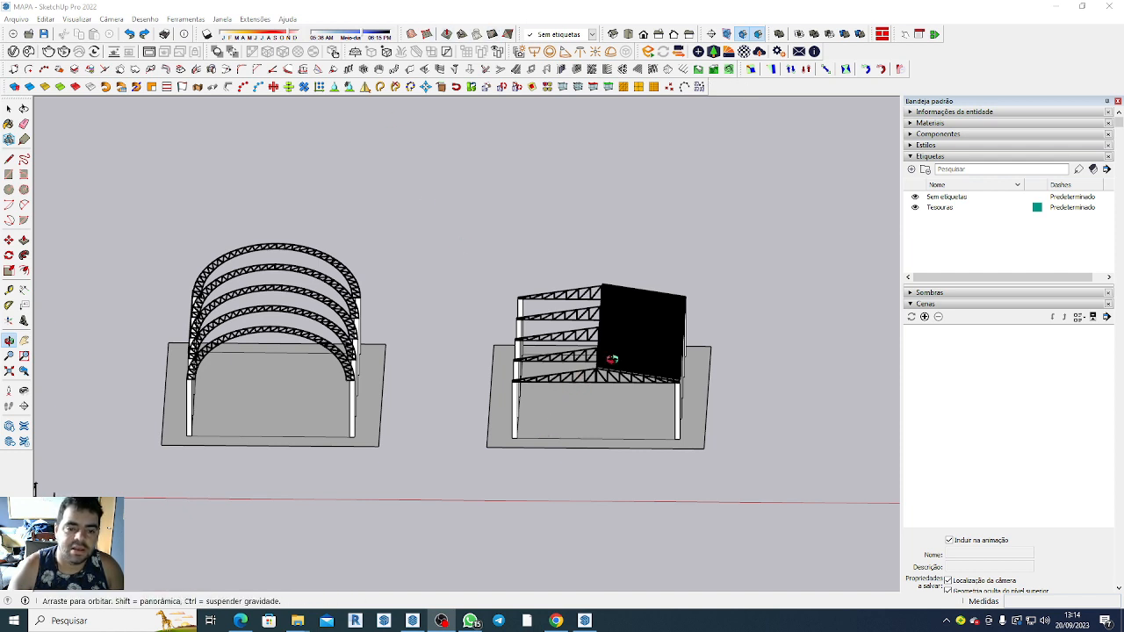
scroll(623, 338, "up", 10)
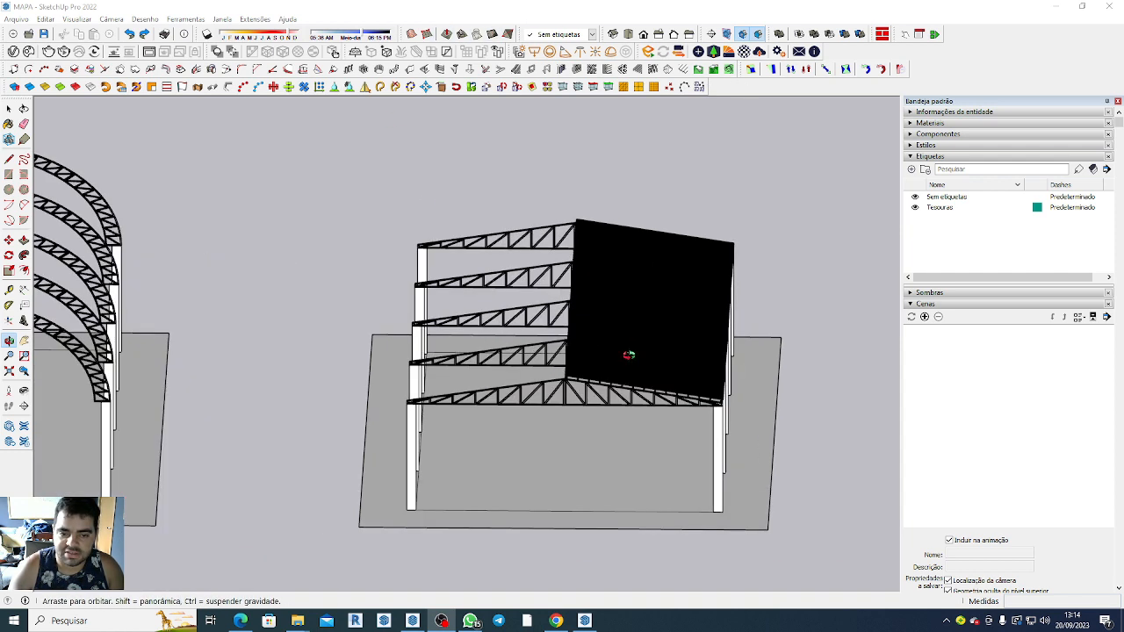
scroll(597, 357, "up", 5)
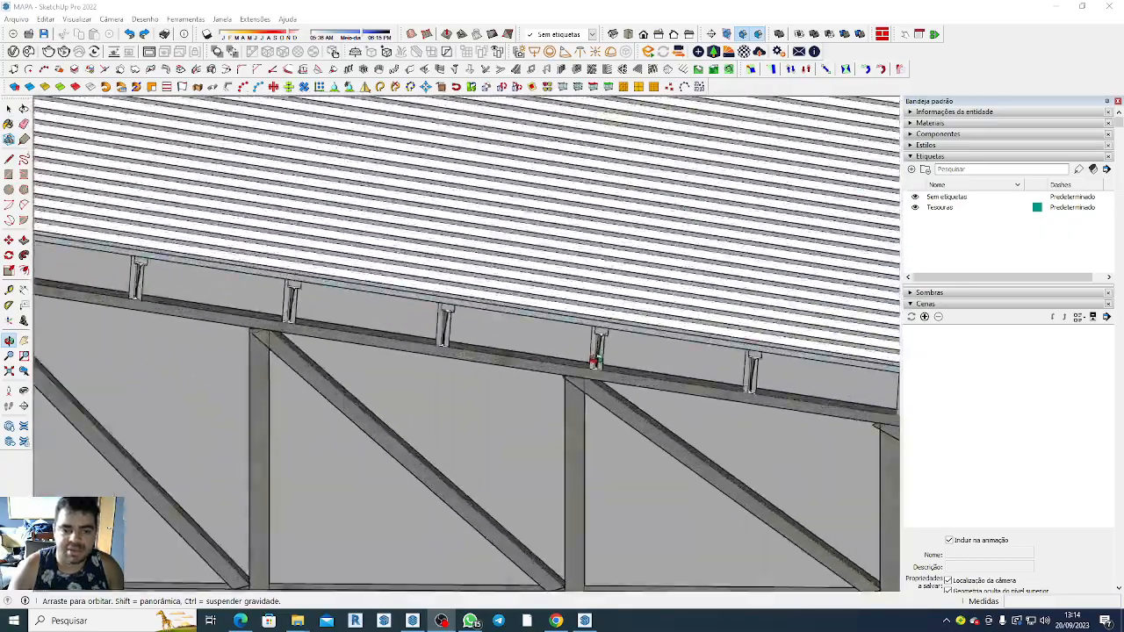
scroll(538, 366, "down", 6)
scroll(534, 372, "down", 10)
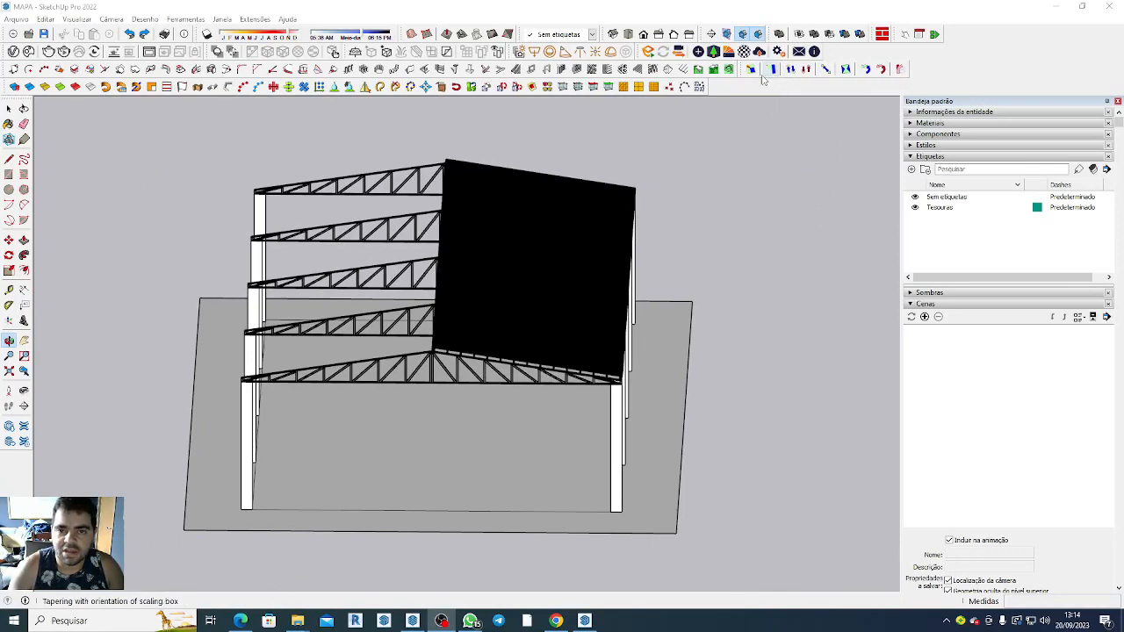
scroll(795, 298, "down", 4)
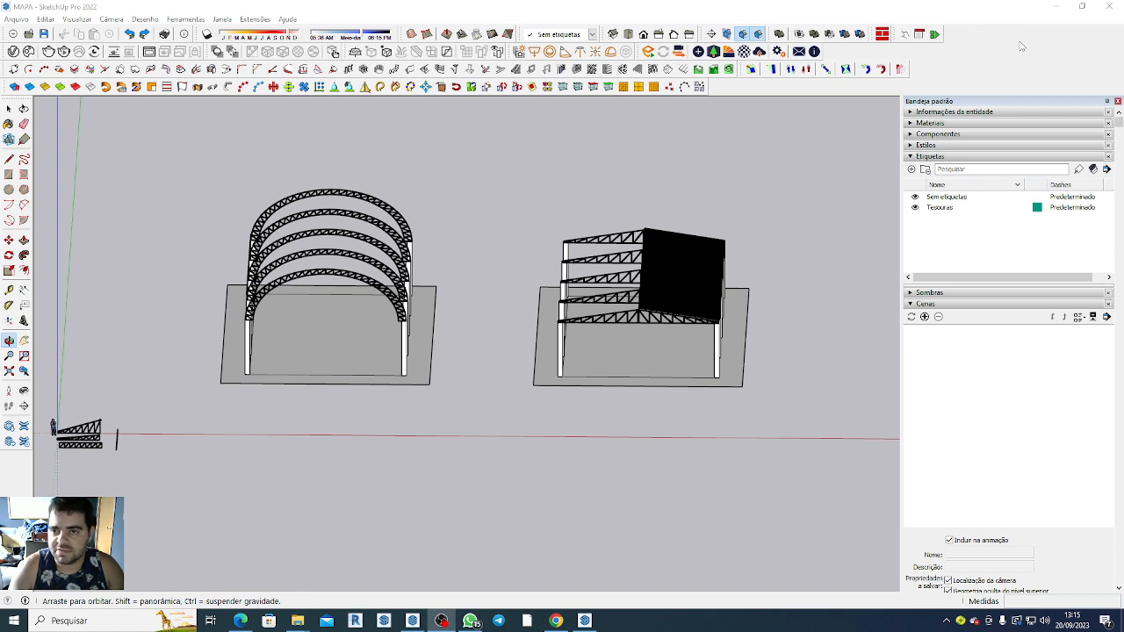
Hide the Seção toolbar and show it again.
right_click(1004, 39)
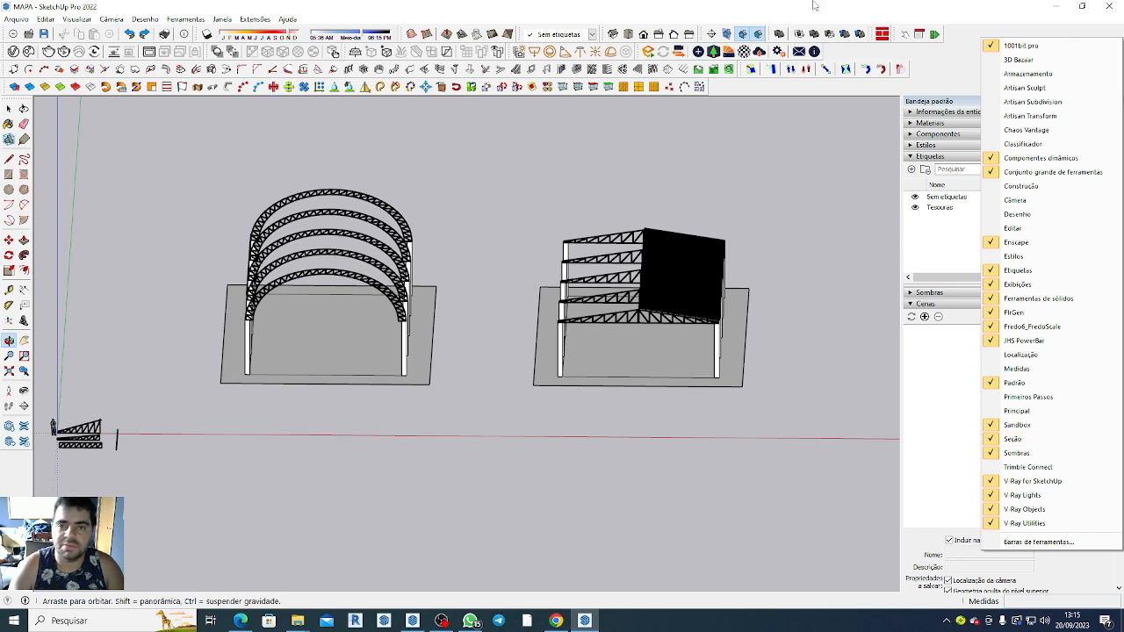
left_click(935, 76)
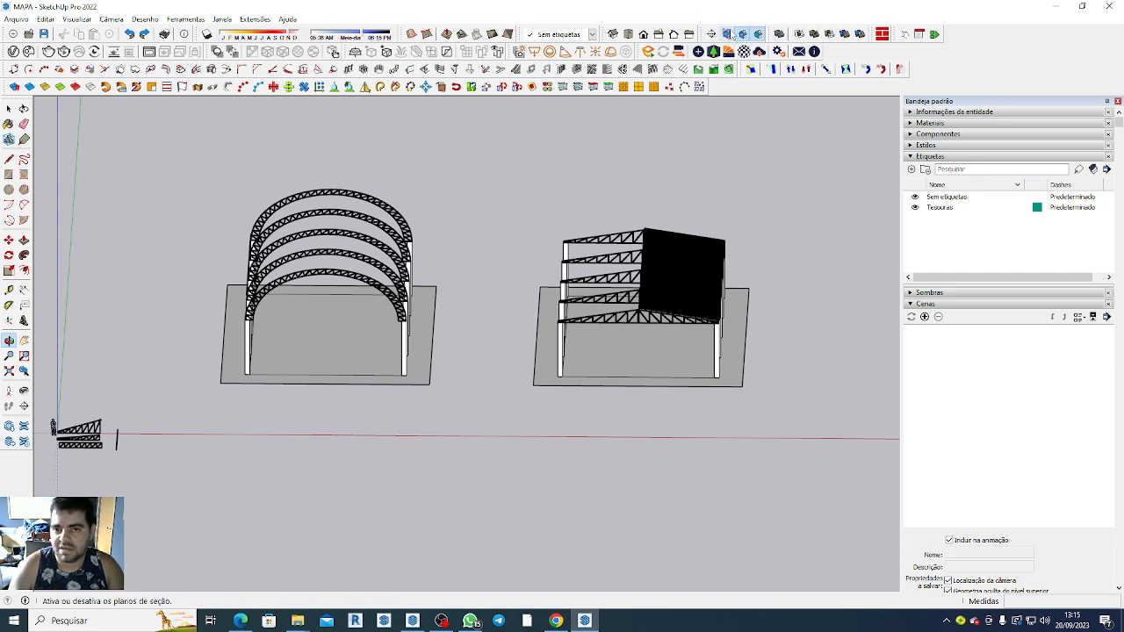
right_click(961, 80)
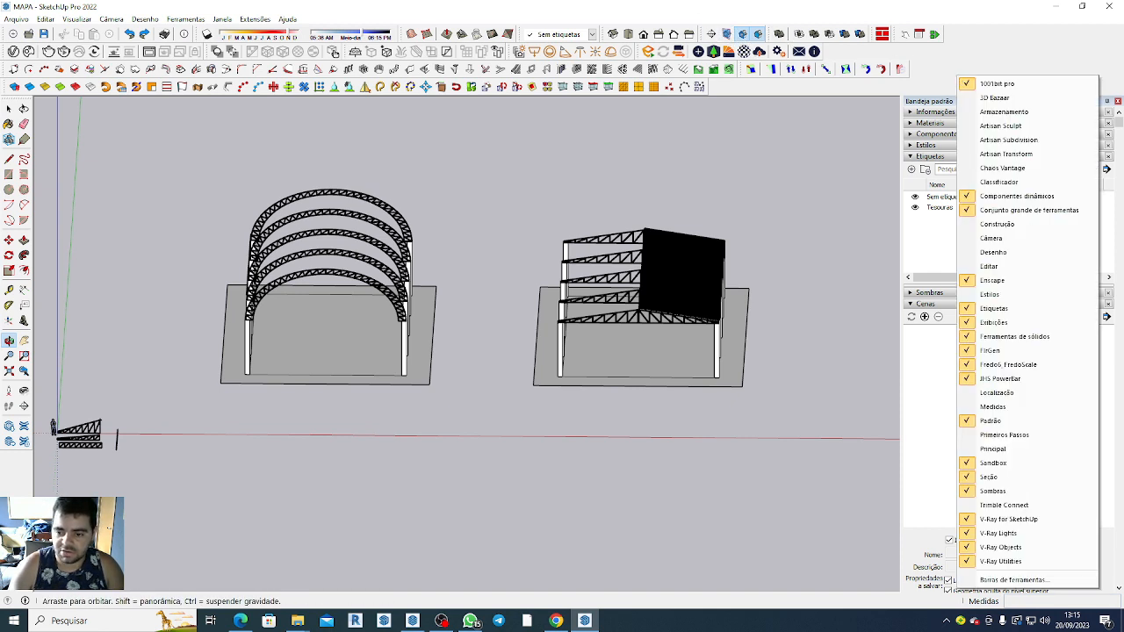
left_click(970, 479)
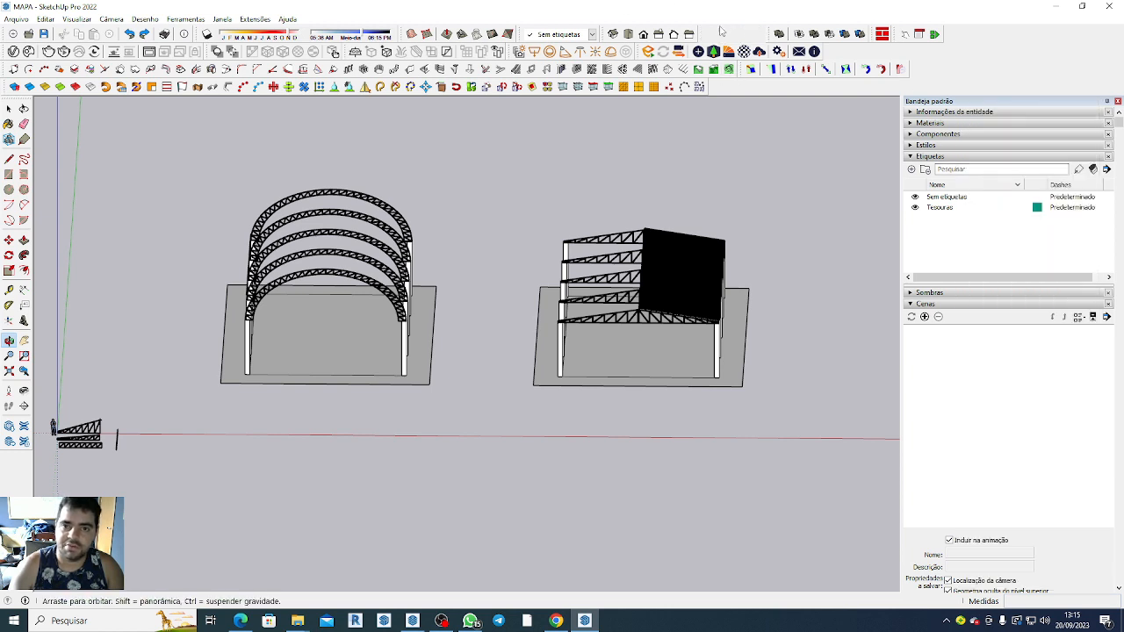
right_click(999, 74)
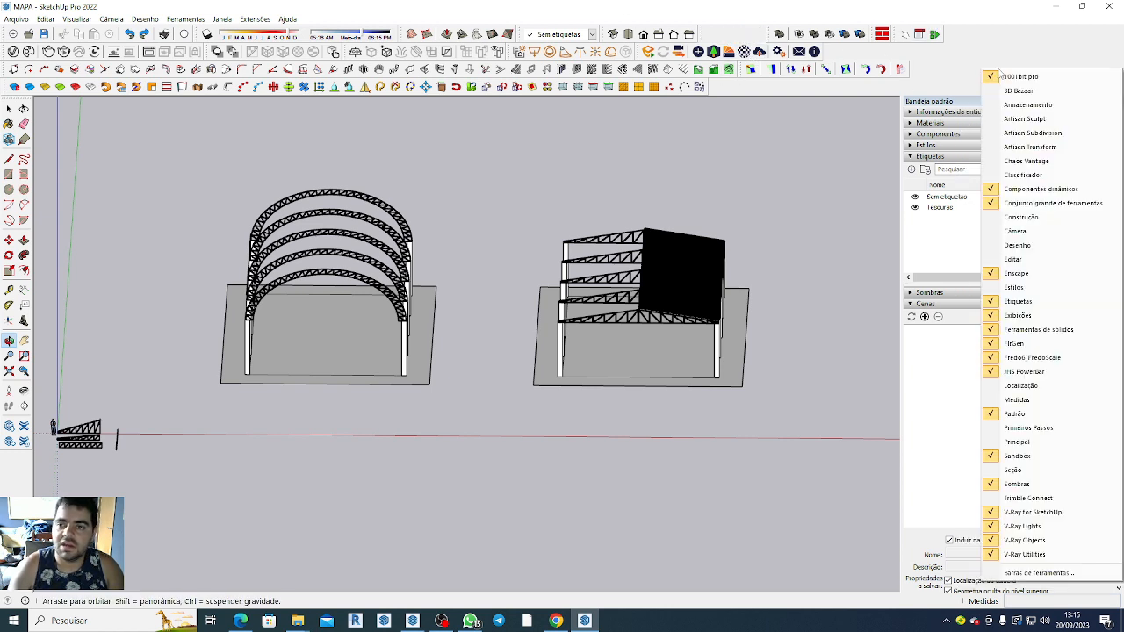
left_click(988, 472)
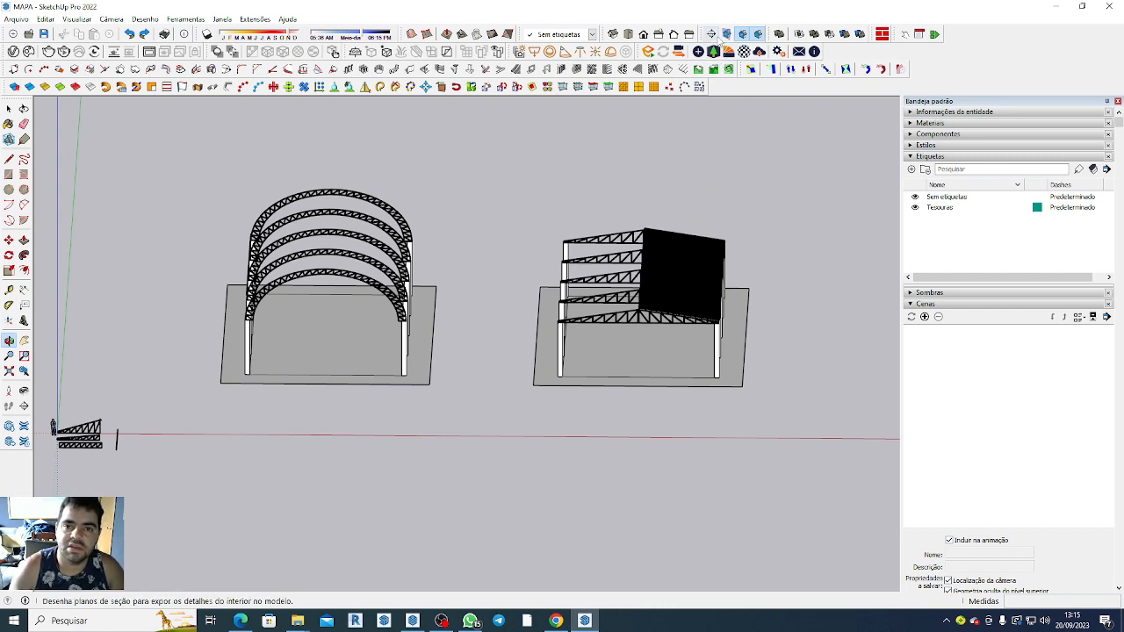
Place a horizontal section plane on the right shed's floor, keeping the name Seção 1 and symbol 1.
left_click(712, 35)
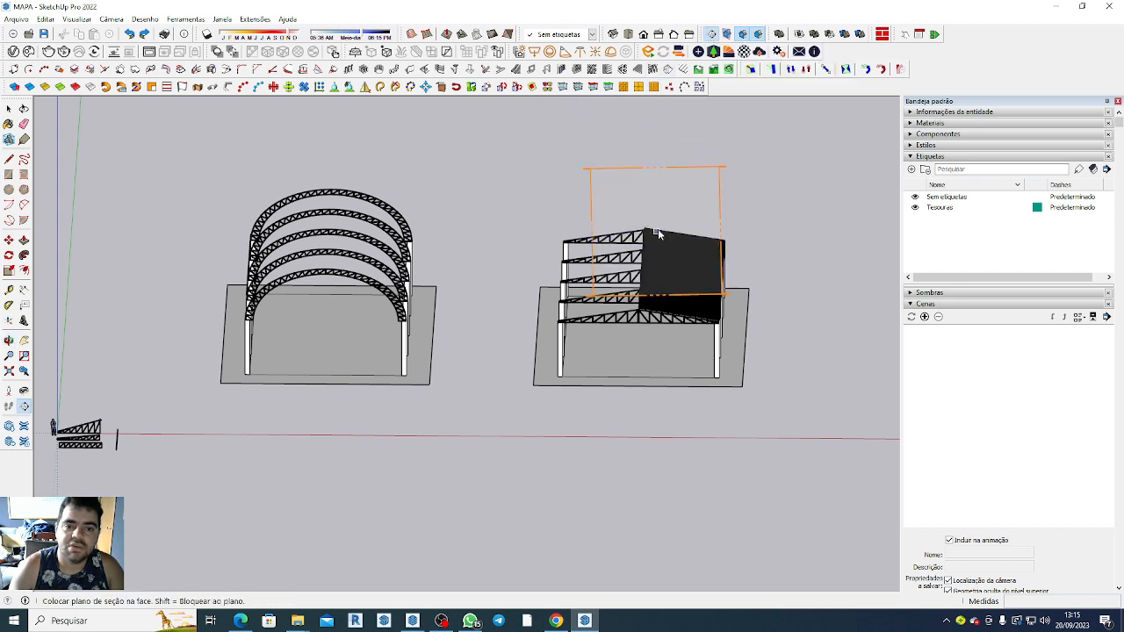
left_click(667, 264)
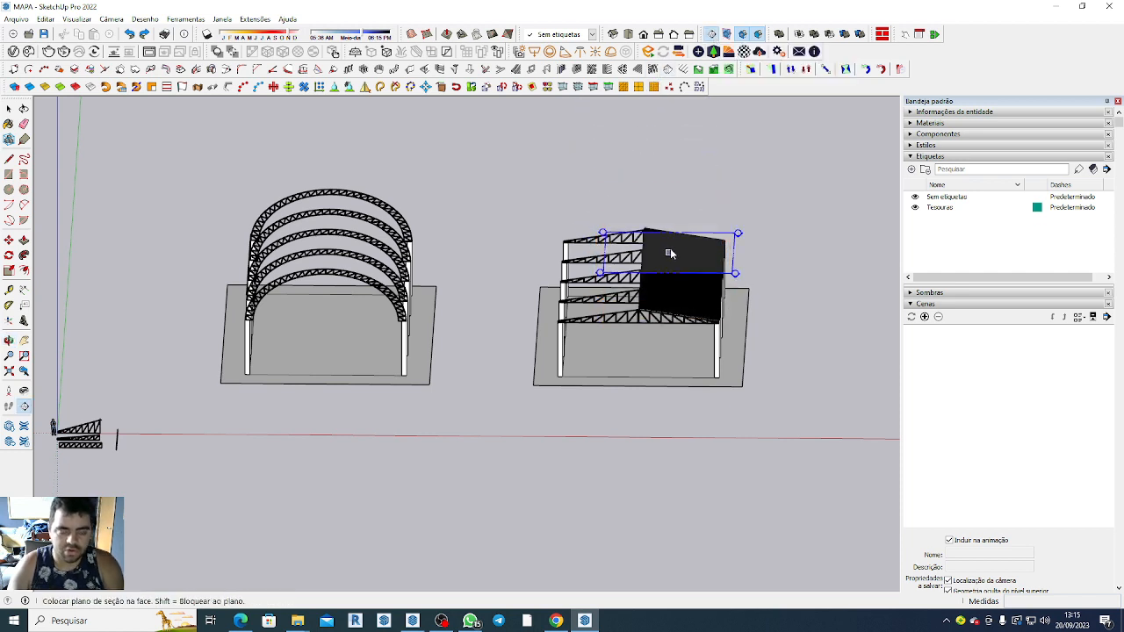
middle_click_drag(668, 264, 635, 466)
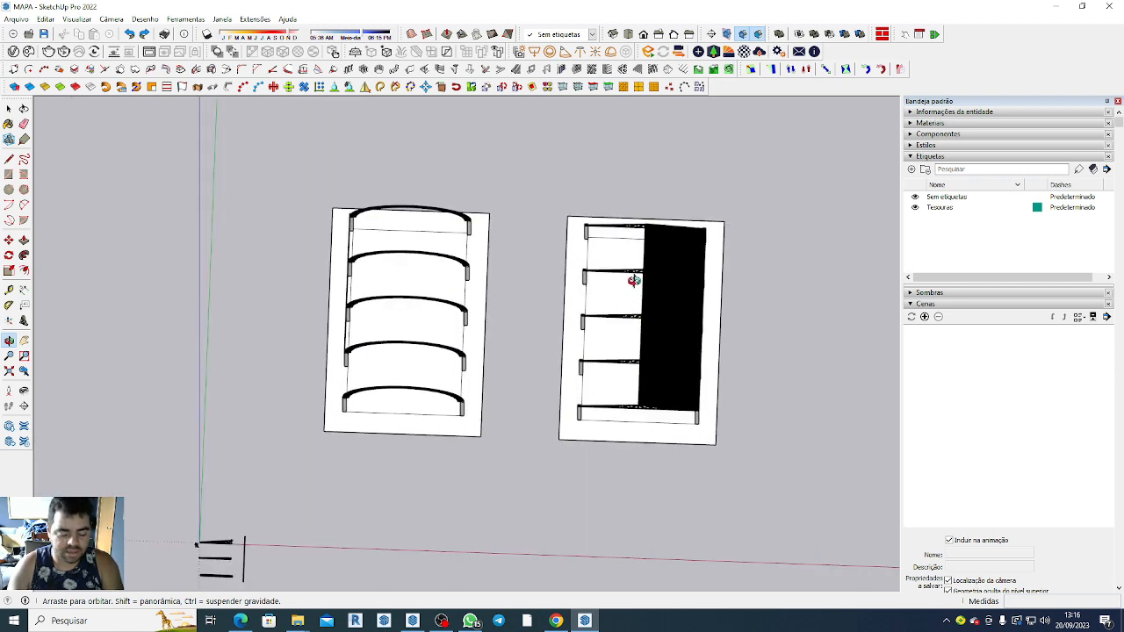
left_click(715, 33)
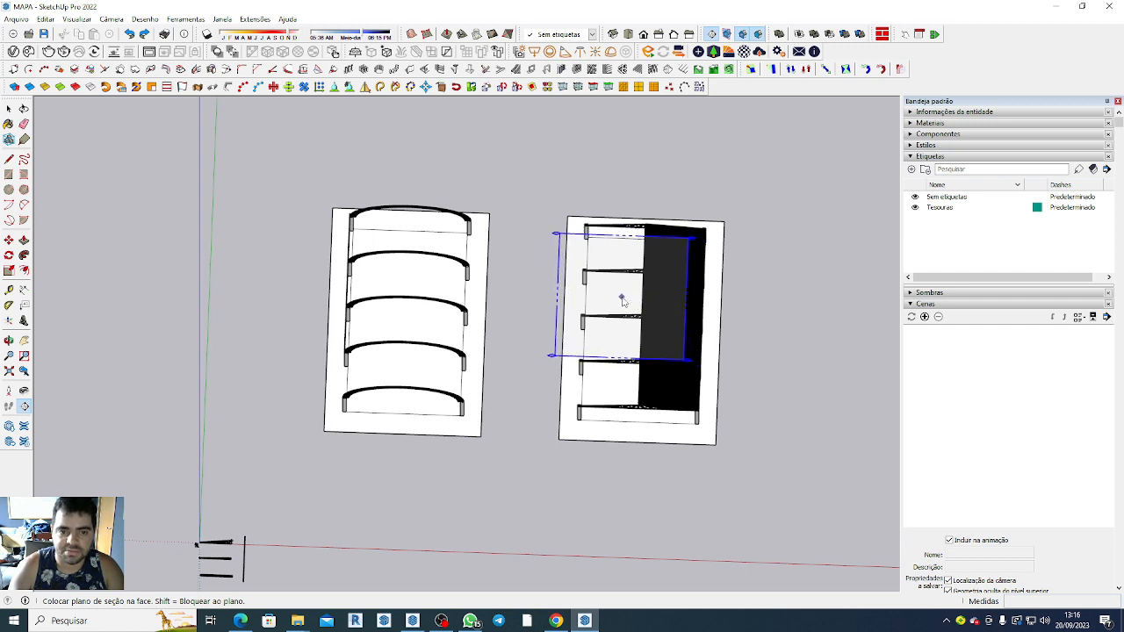
left_click(621, 299)
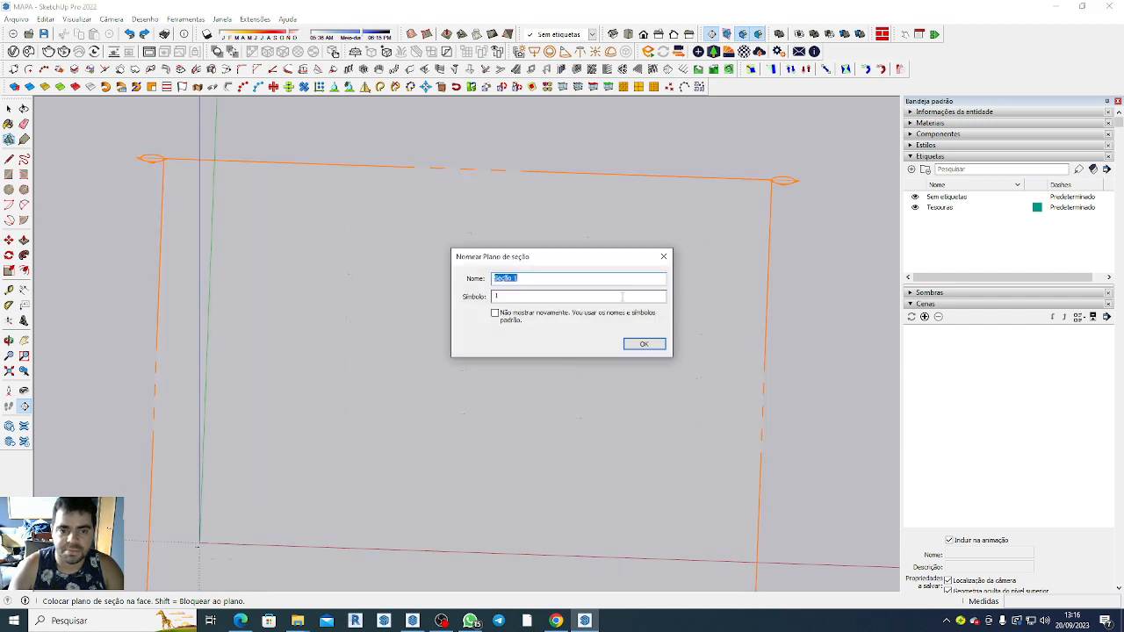
left_click(644, 346)
Move the section plane straight up by a distance of 2 so it cuts through the columns of both sheds.
scroll(638, 264, "down", 3)
key("o")
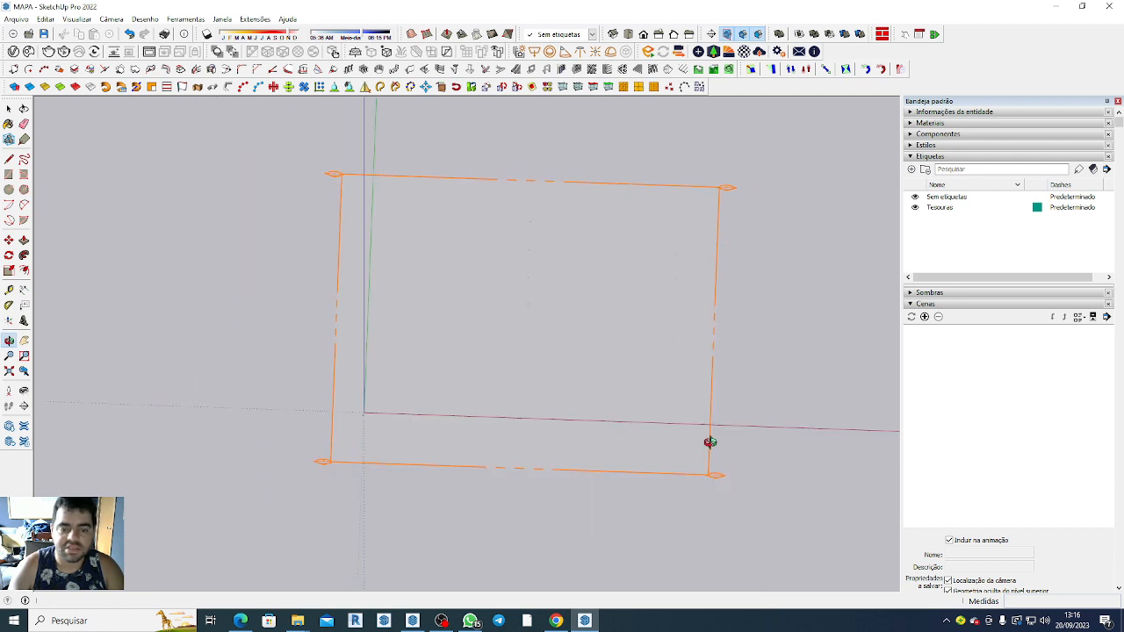
left_click_drag(768, 550, 721, 304)
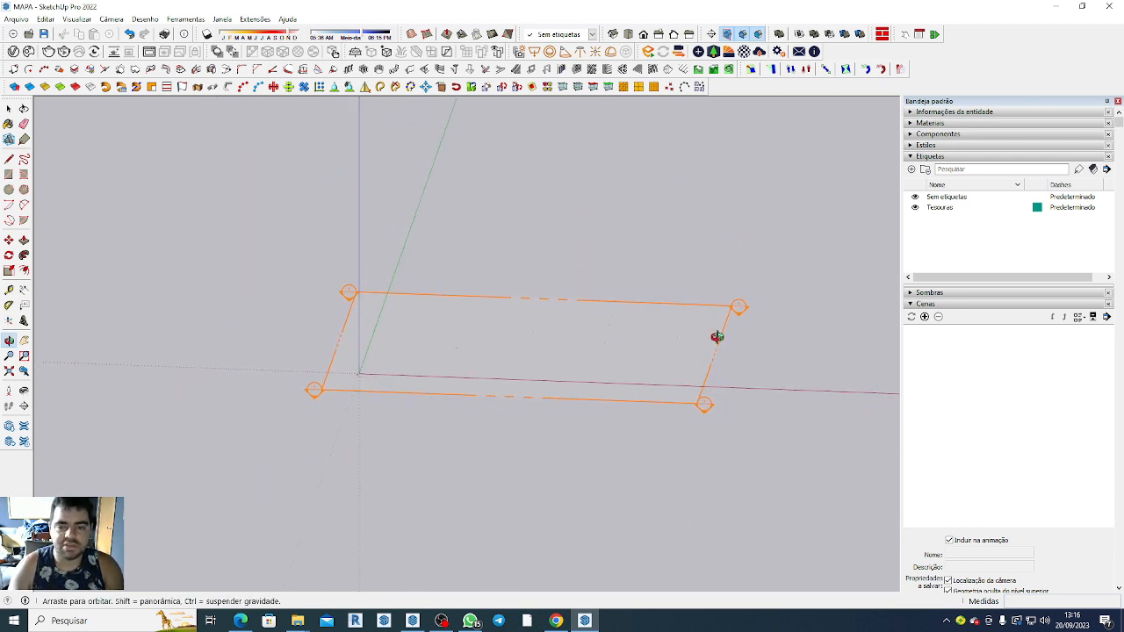
left_click_drag(730, 381, 789, 379)
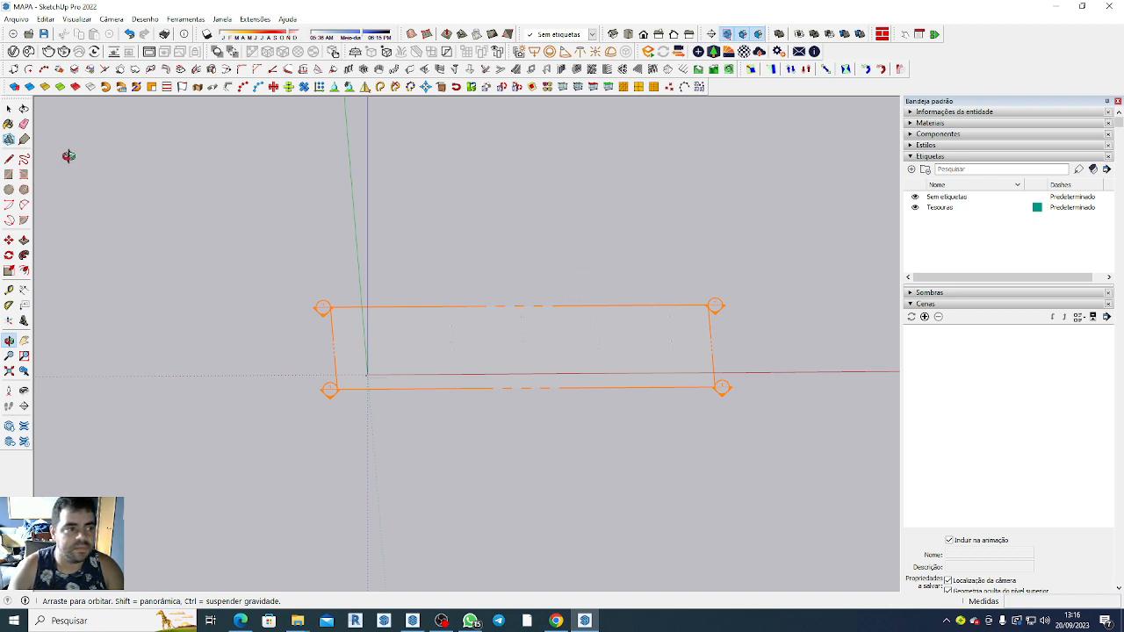
left_click(9, 109)
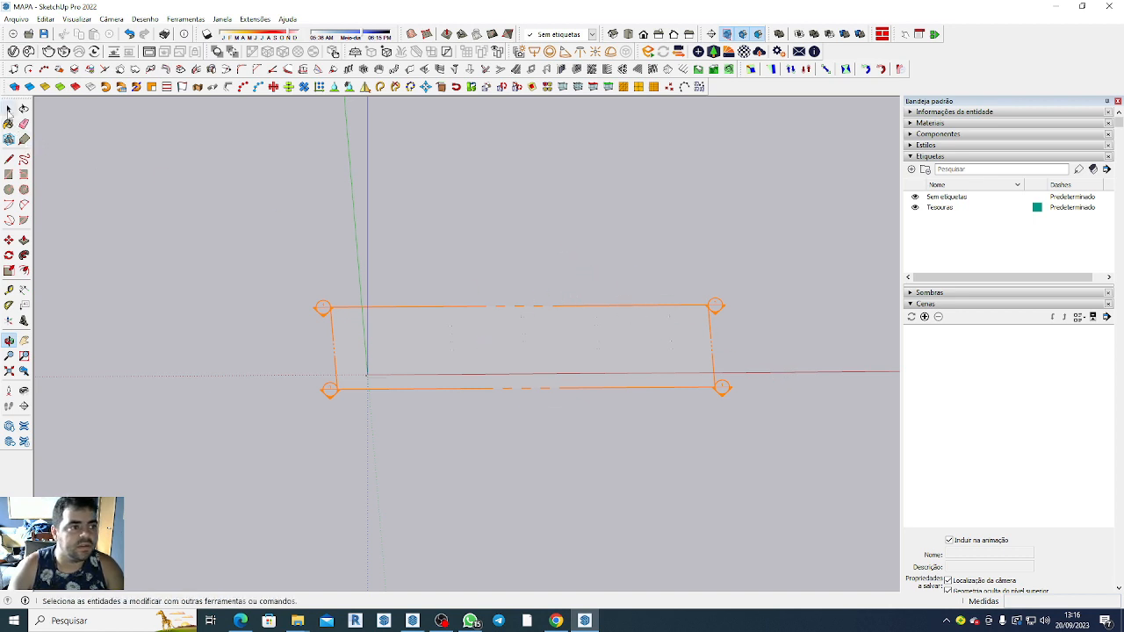
left_click(722, 393)
key("m")
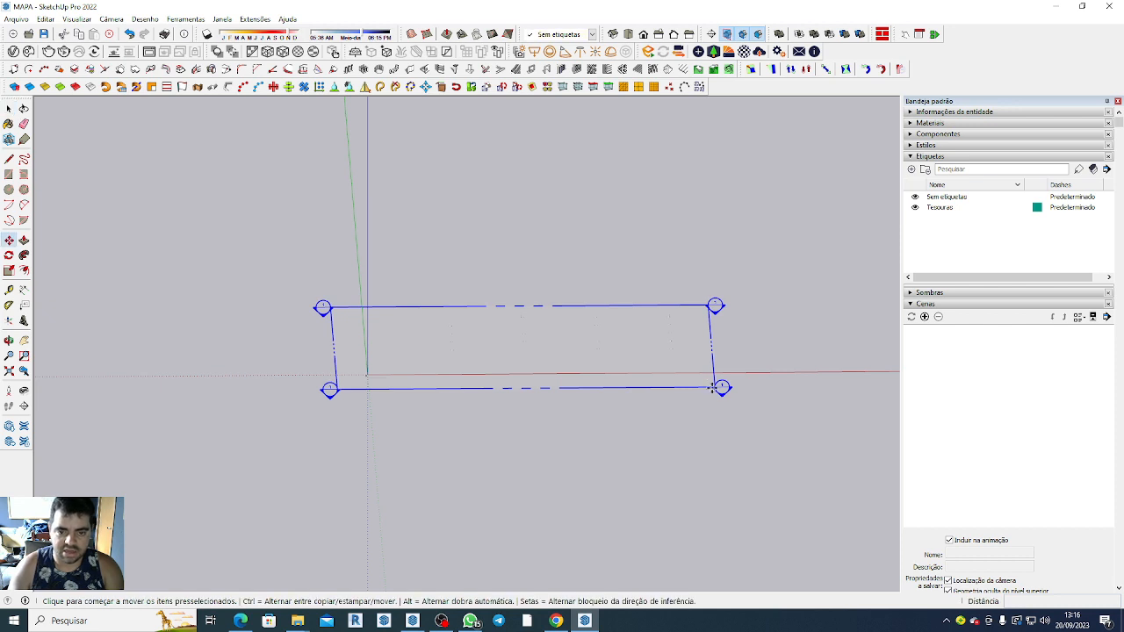
left_click(721, 388)
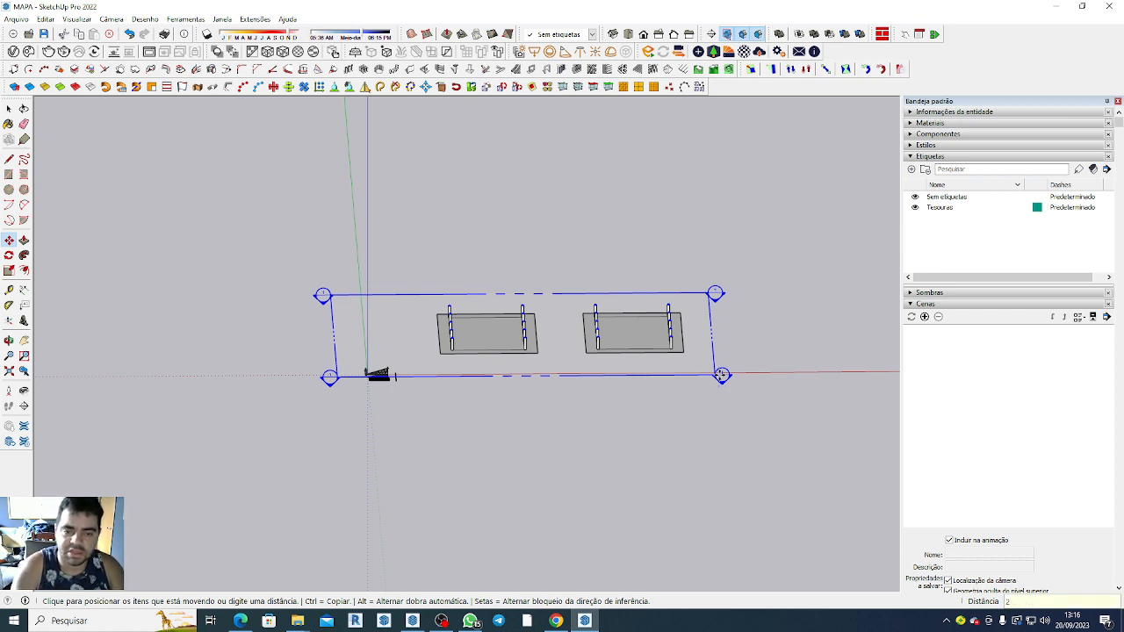
key("Return")
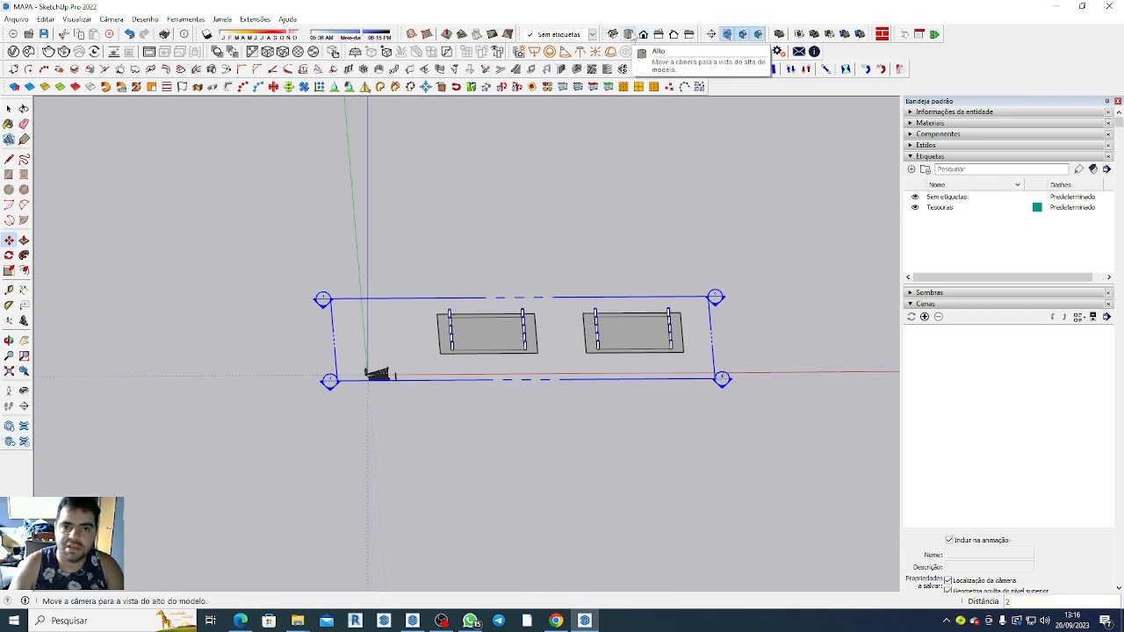
Set the camera to the top view and deselect the section plane.
left_click(633, 33)
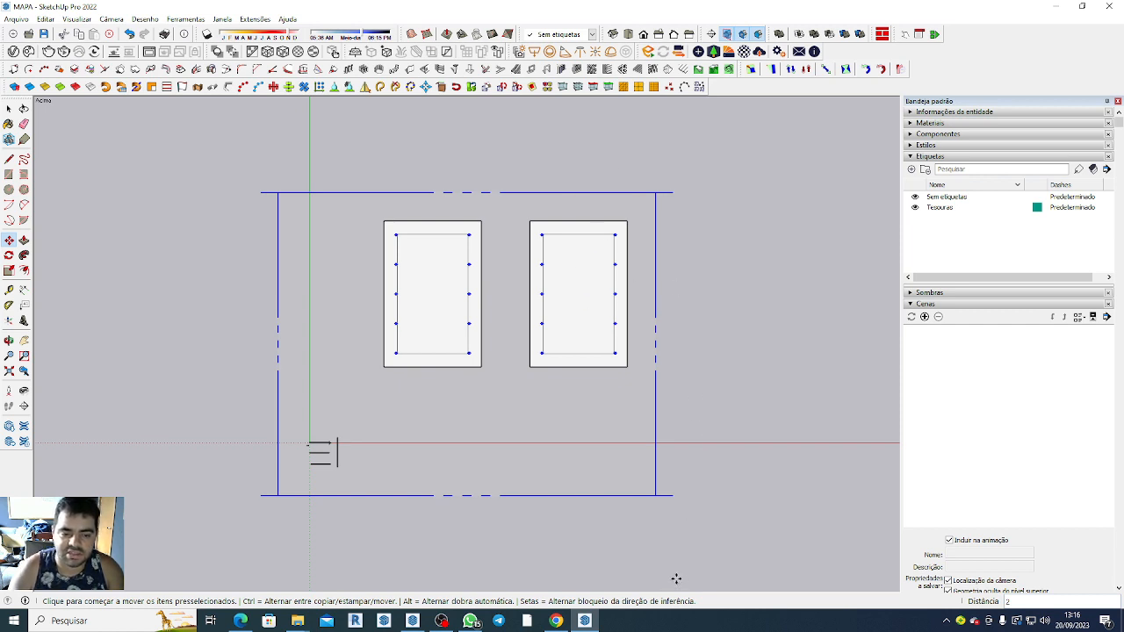
key("space")
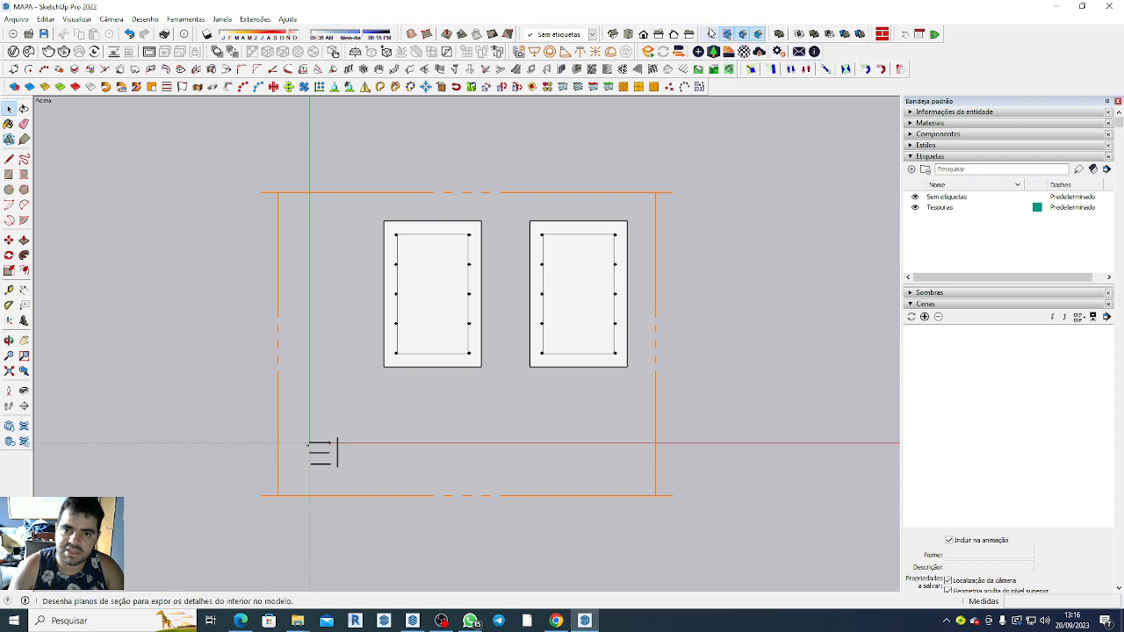
right_click(958, 64)
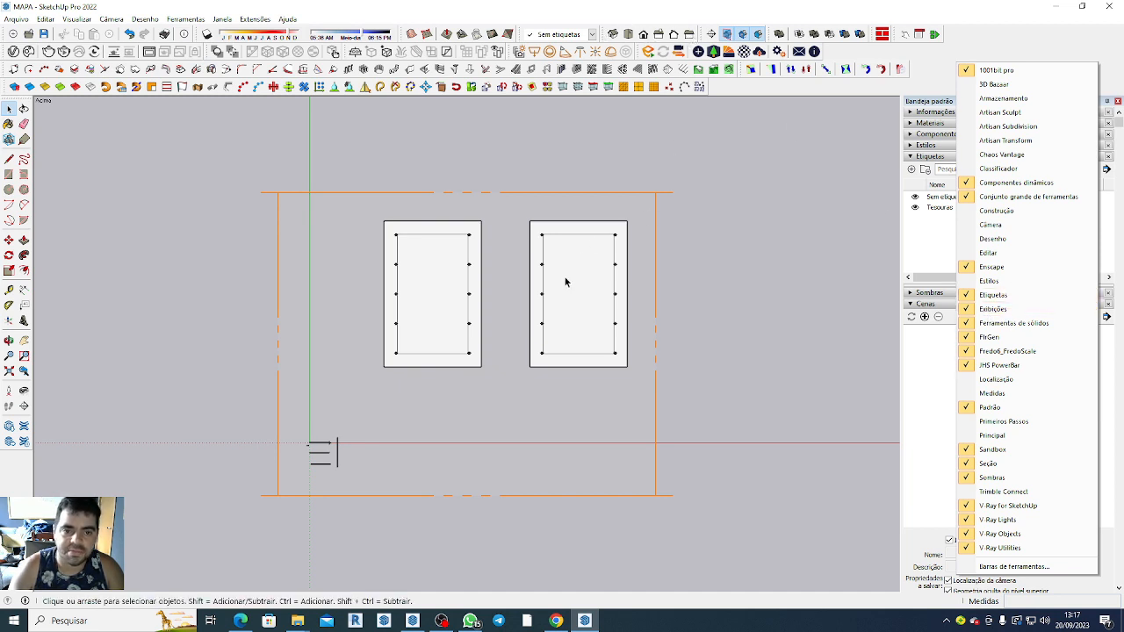
left_click(746, 350)
Create a scene from the sectioned top view of both sheds, saving the style changes as a new style.
scroll(554, 304, "up", 5)
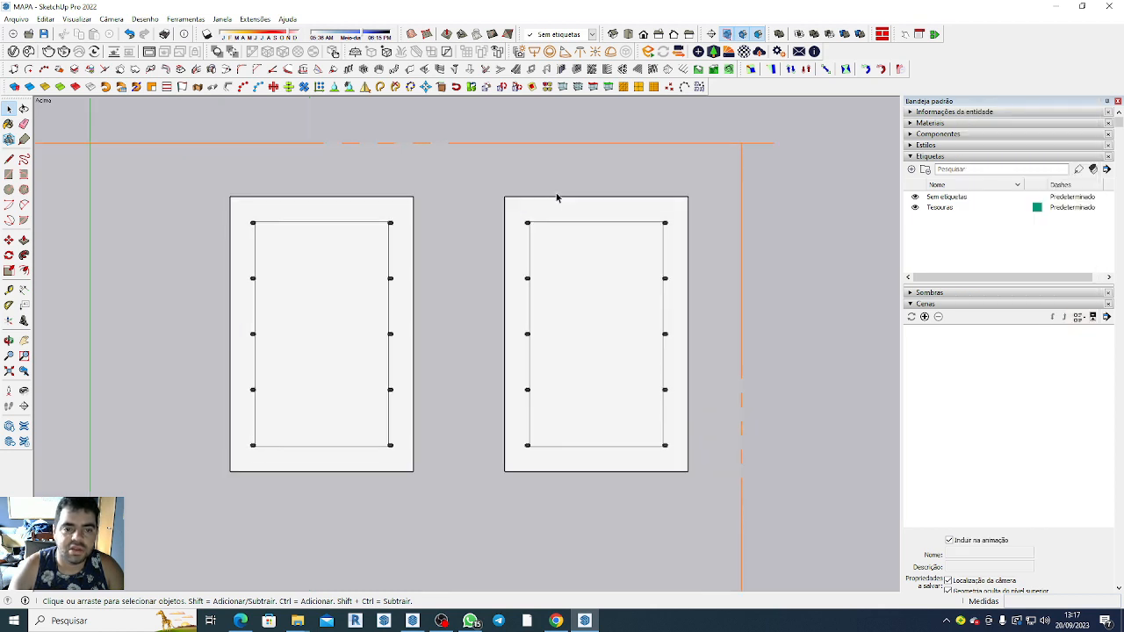
scroll(479, 105, "down", 2)
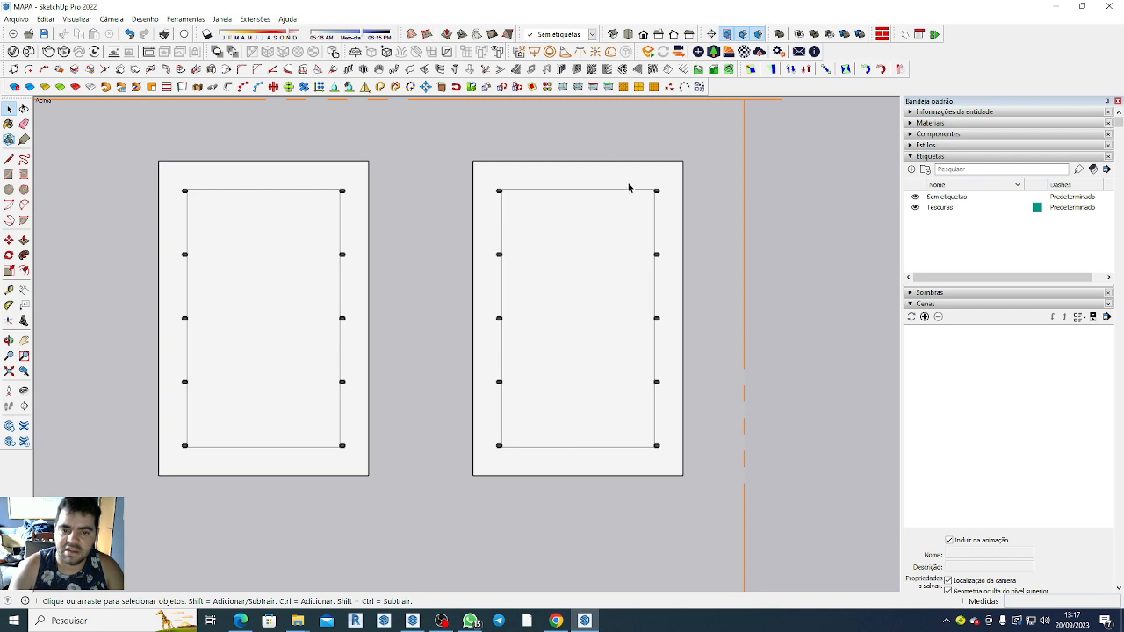
scroll(485, 183, "up", 8)
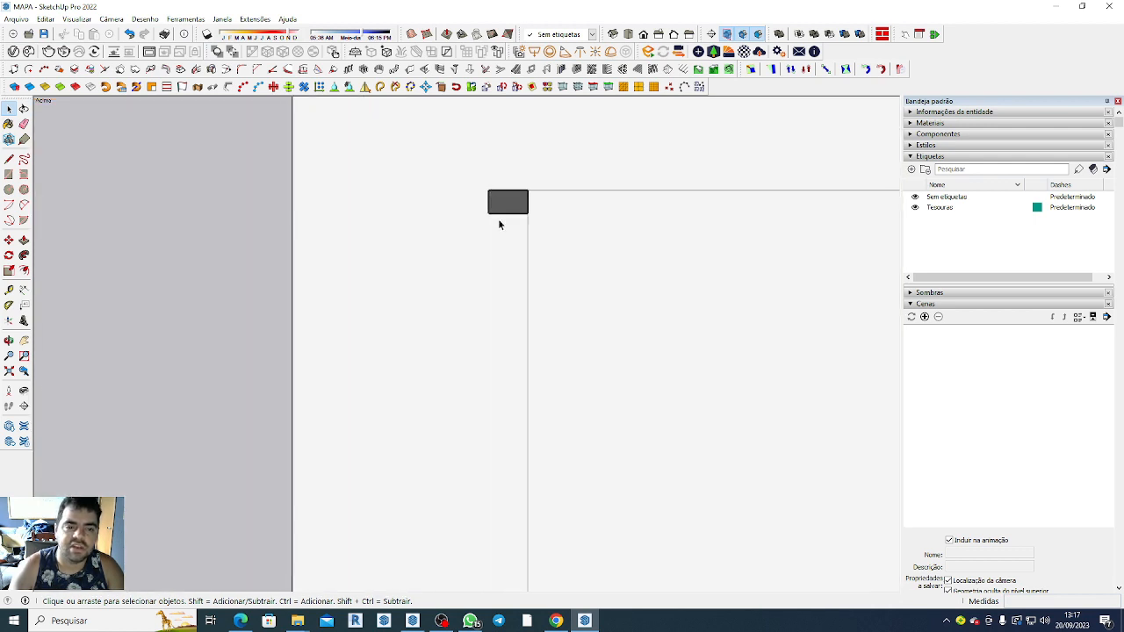
scroll(531, 226, "down", 8)
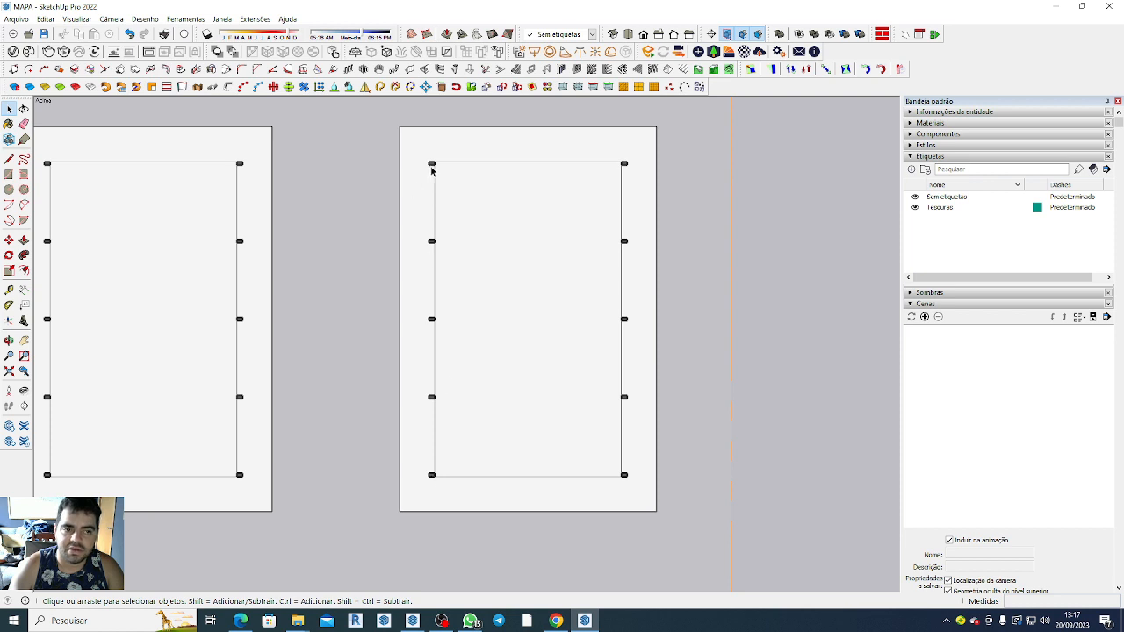
scroll(431, 170, "down", 2)
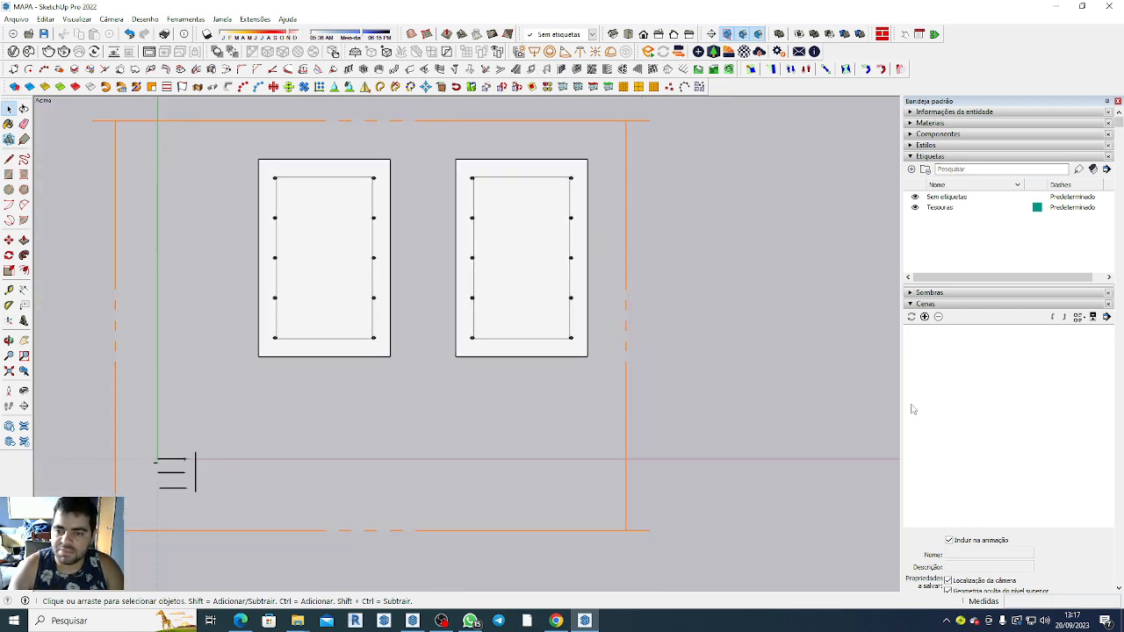
left_click(925, 316)
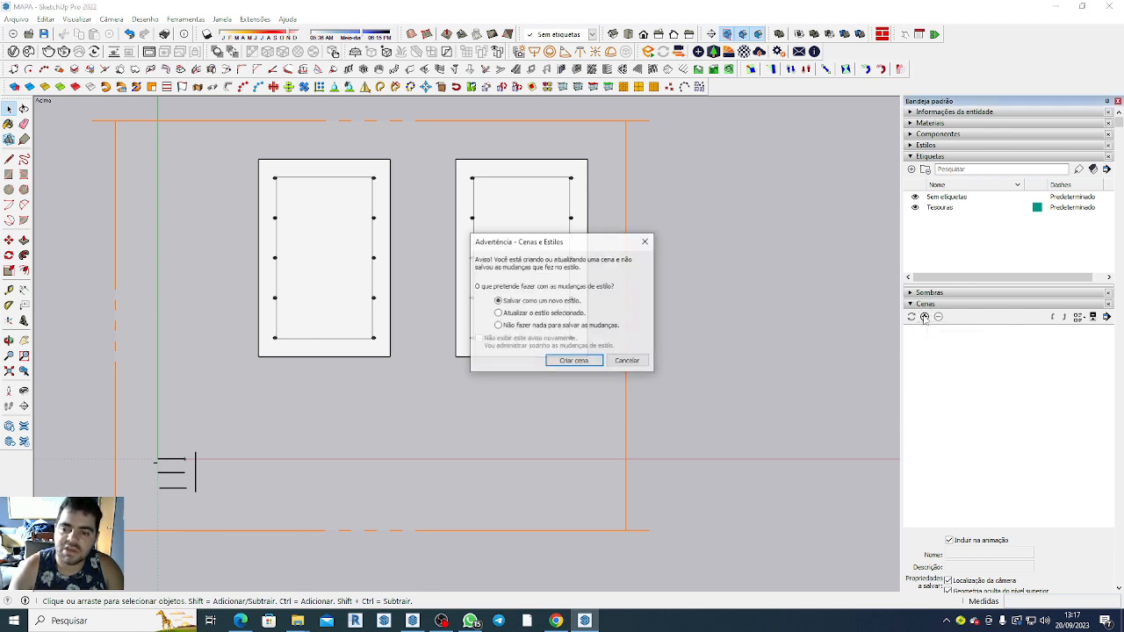
left_click(576, 361)
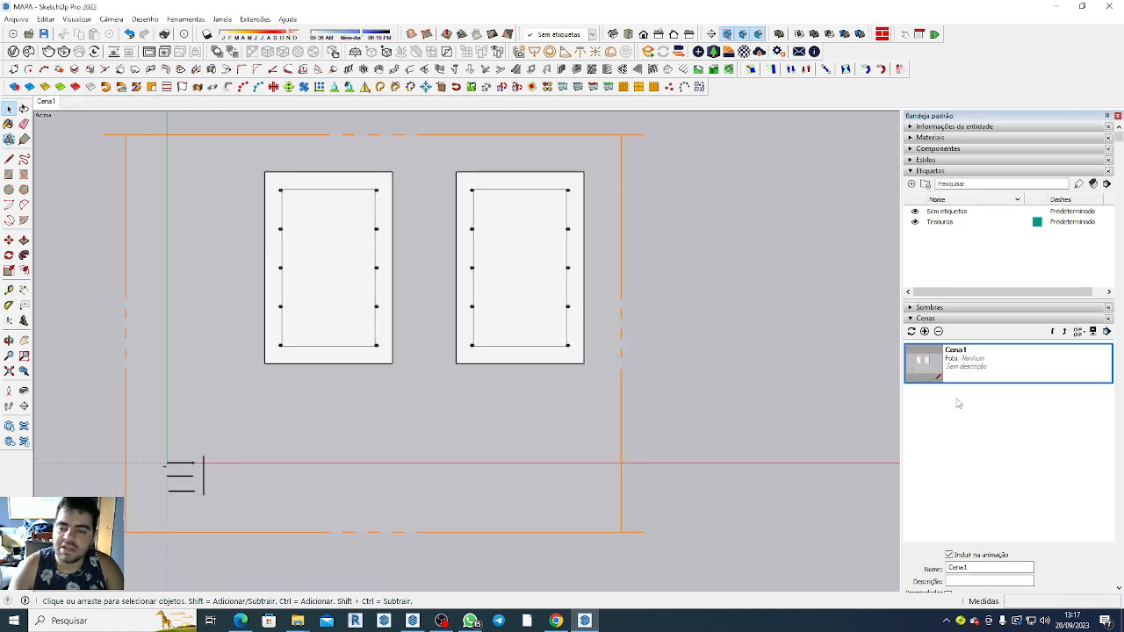
Rename the scene Cena1 as PLANTA BAIXA.
left_click(979, 568)
left_click_drag(979, 569, 933, 575)
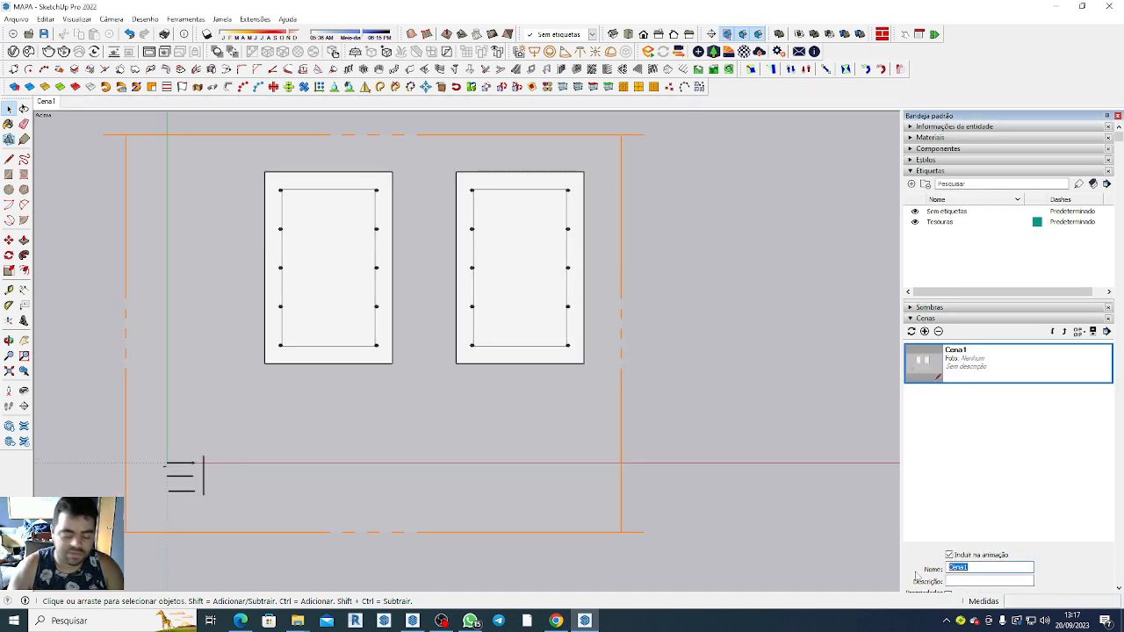
type("PLANTA BAIXA")
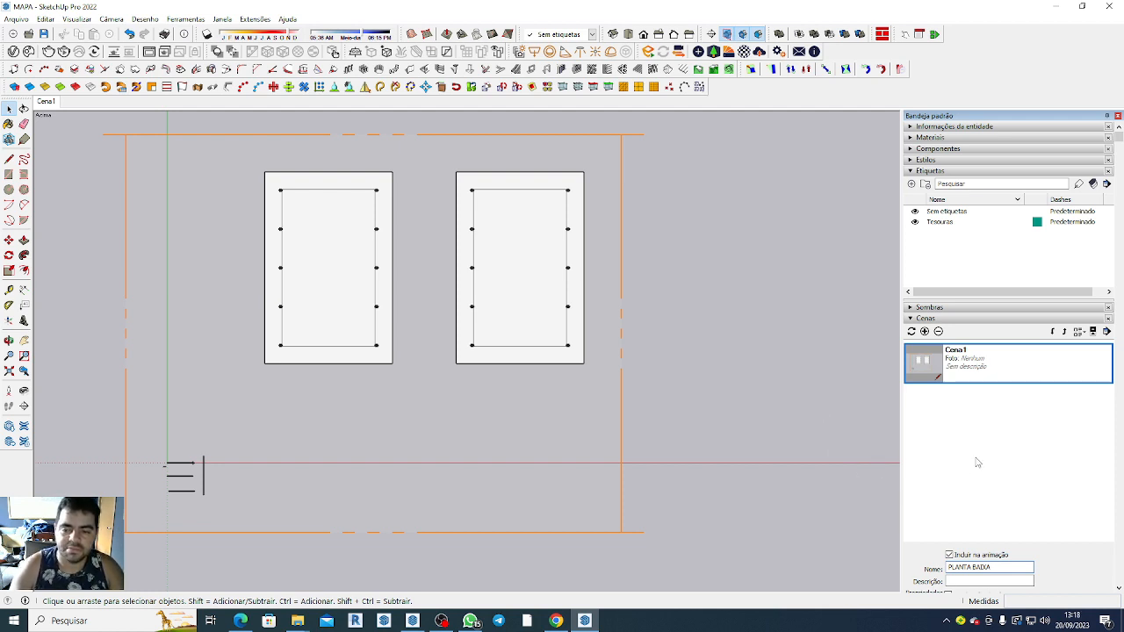
key("Return")
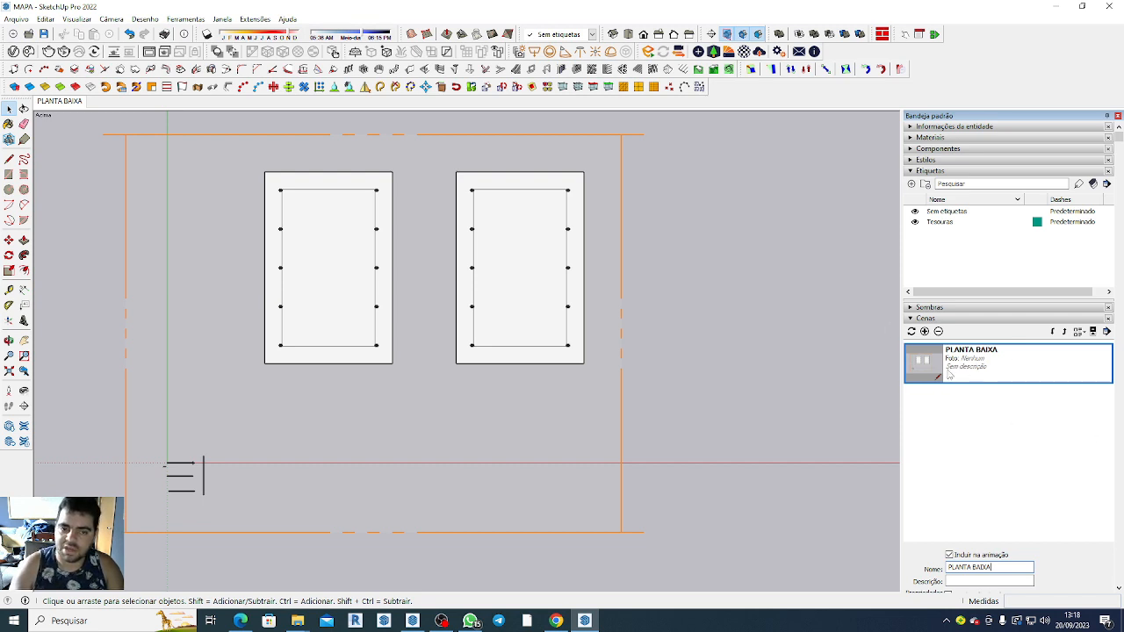
Deactivate the section cut through the two sheds and hide the section planes.
left_click(621, 309)
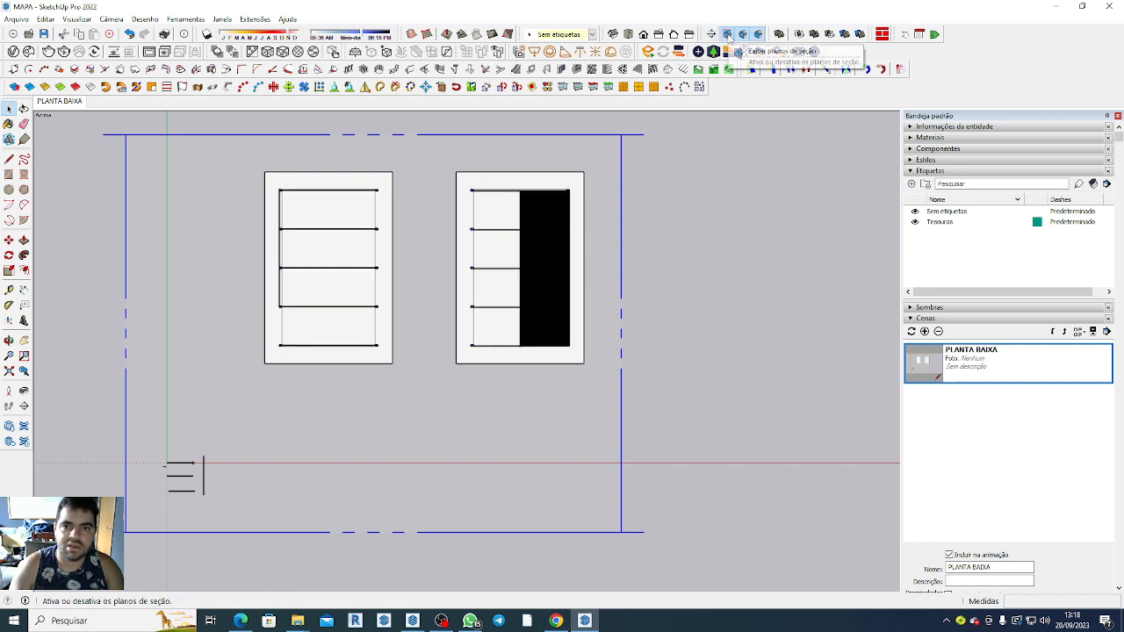
left_click(728, 34)
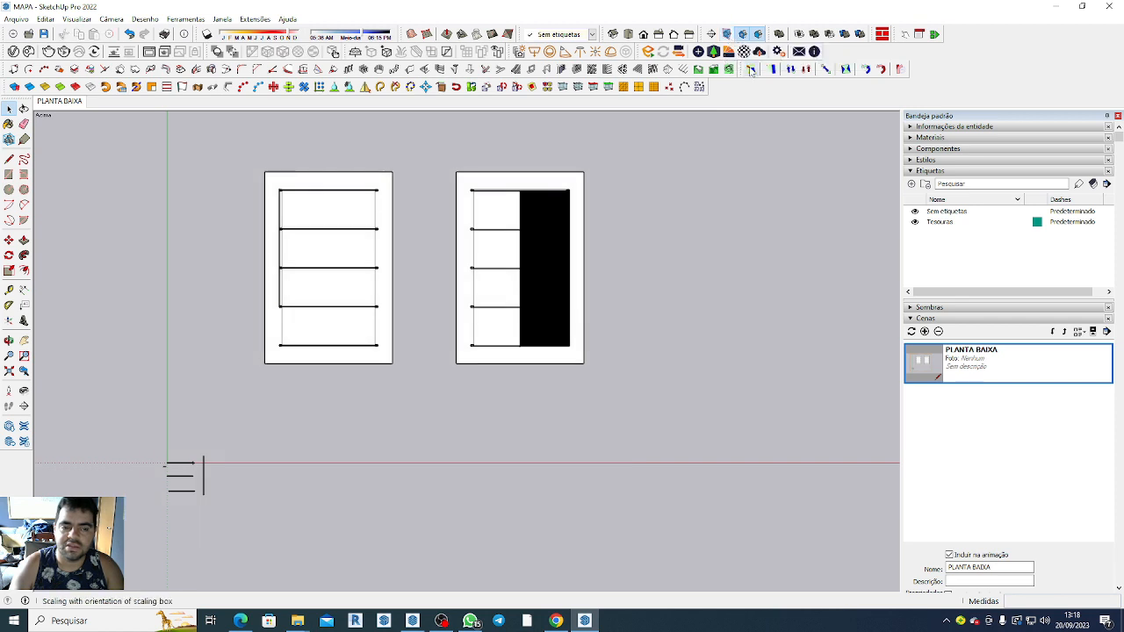
scroll(492, 290, "up", 3)
scroll(545, 308, "down", 3)
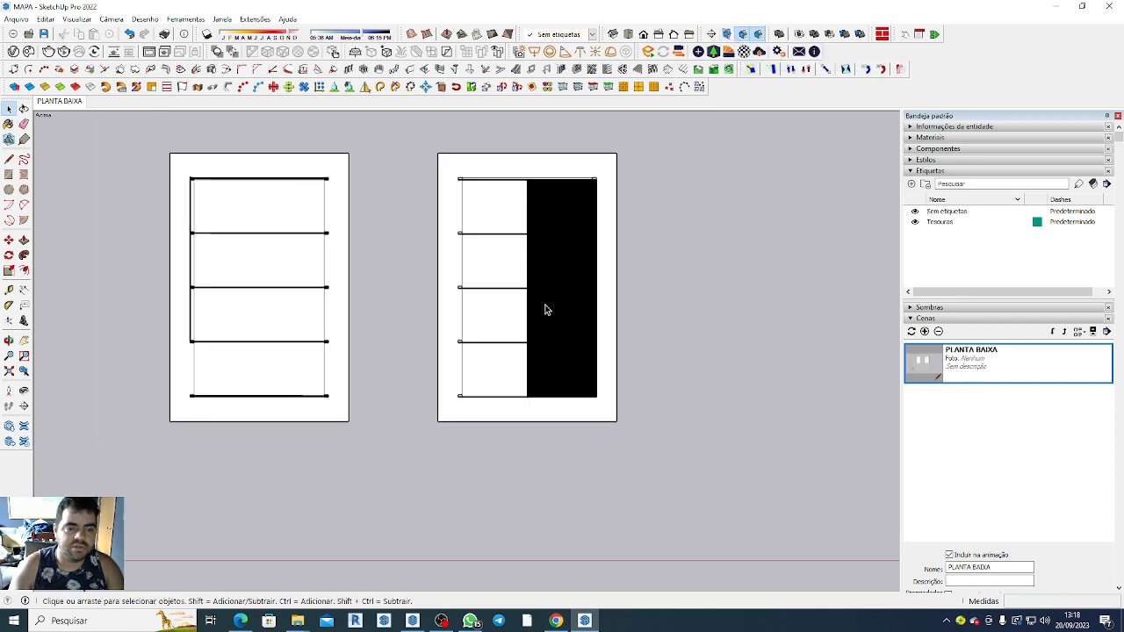
Examine the columns, trusses and roof of the two sheds in perspective from several angles.
middle_click_drag(665, 445, 690, 312)
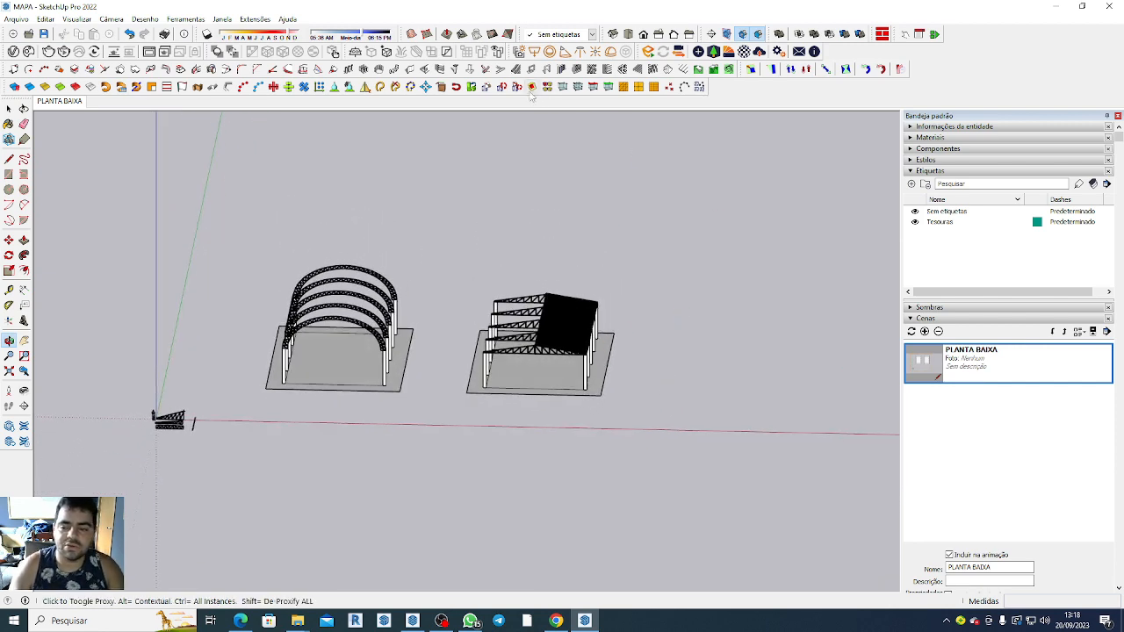
scroll(551, 330, "up", 4)
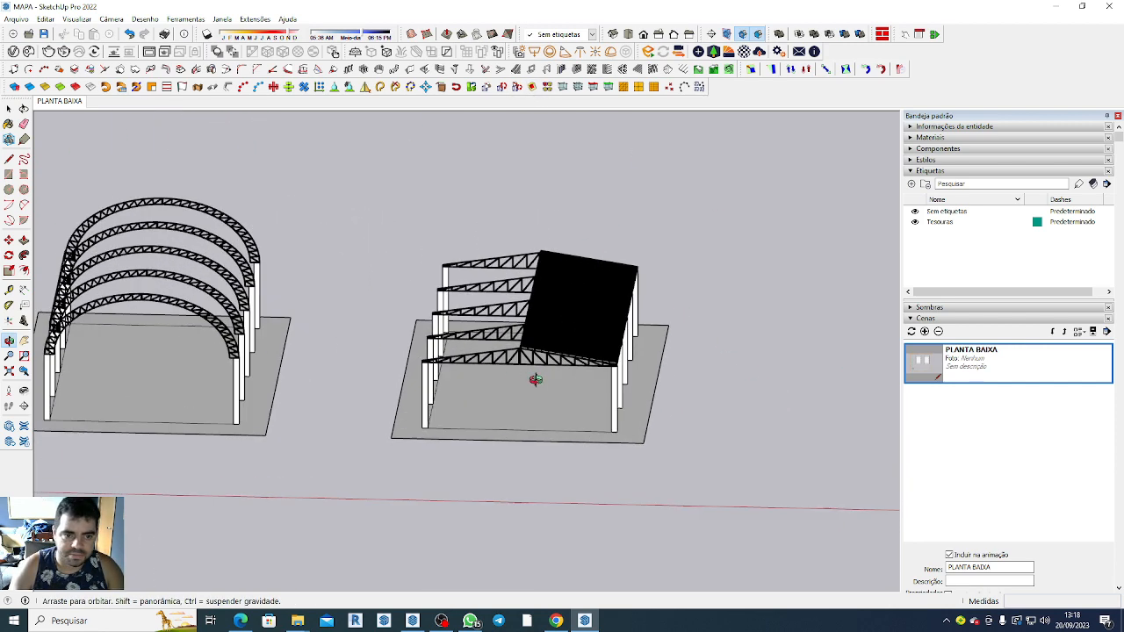
mouse_move(534, 379)
middle_mouse_down()
mouse_move(620, 397)
mouse_move(621, 374)
middle_mouse_up()
scroll(621, 374, "down", 5)
mouse_move(640, 424)
middle_mouse_down()
mouse_move(427, 377)
mouse_move(655, 377)
mouse_move(674, 500)
middle_mouse_up()
scroll(675, 500, "up", 5)
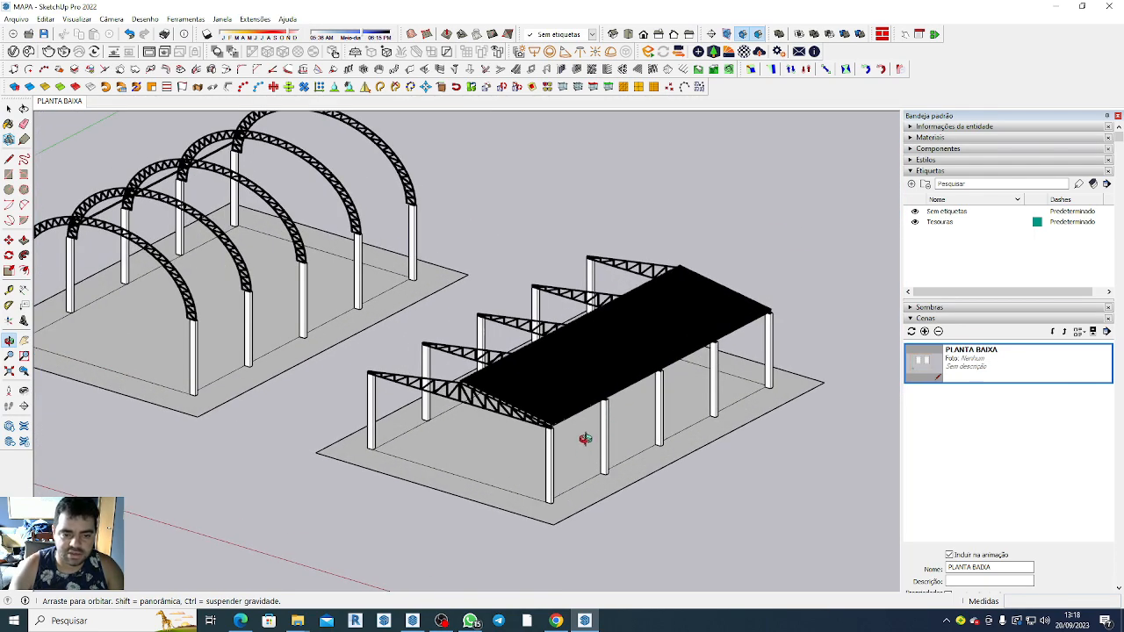
mouse_move(585, 442)
middle_mouse_down()
mouse_move(605, 520)
mouse_move(646, 471)
middle_mouse_up()
middle_click_drag(716, 430, 709, 447)
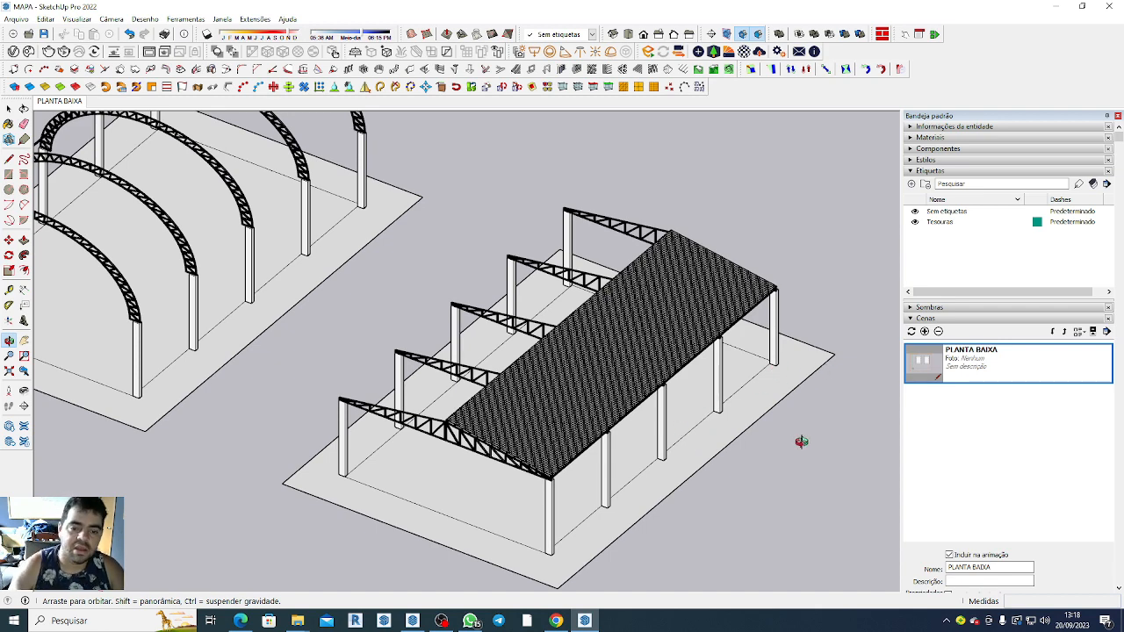
scroll(718, 464, "up", 5)
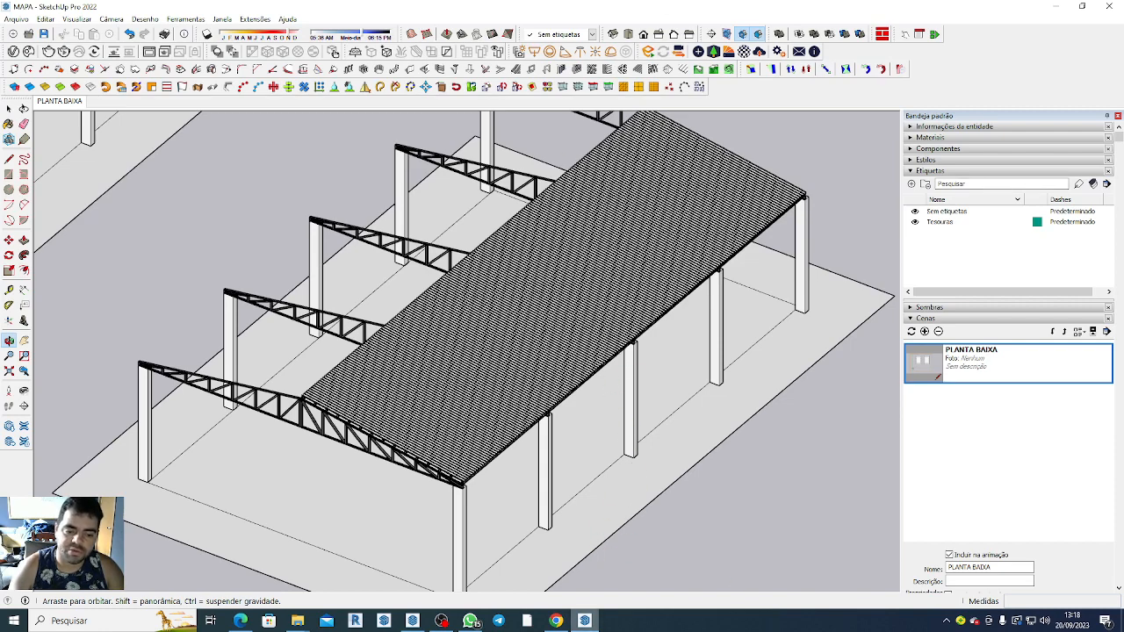
Switch to Chrome to consult the concrete column pre-sizing charts in SISTEMASESTRUTURAIS.pdf, and return to SketchUp.
left_click(556, 621)
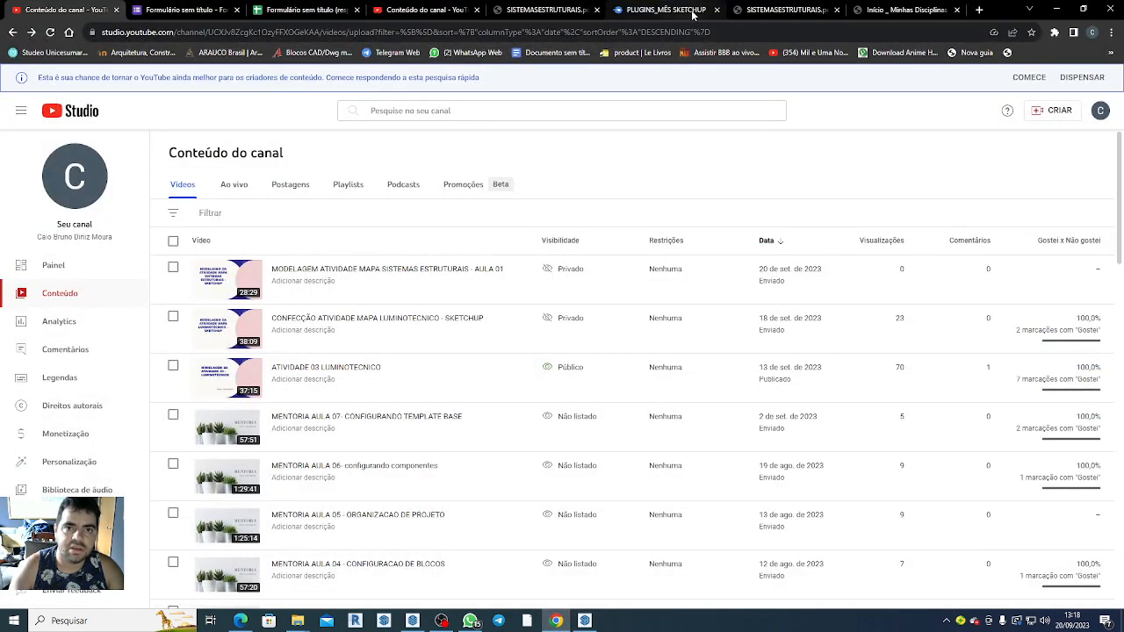
left_click(764, 9)
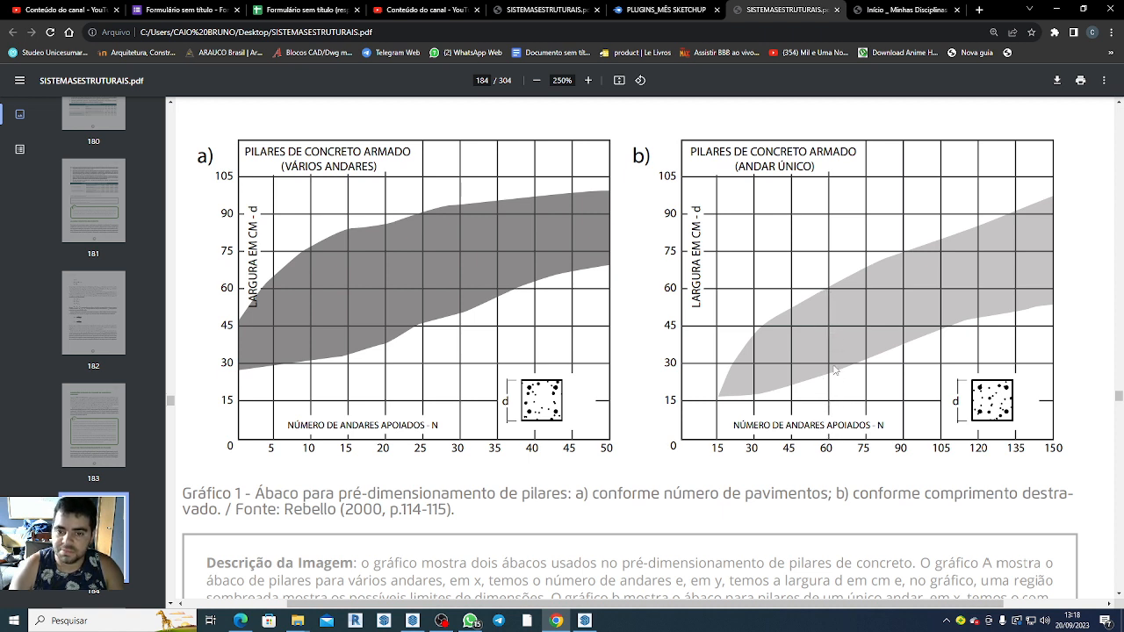
left_click(1057, 9)
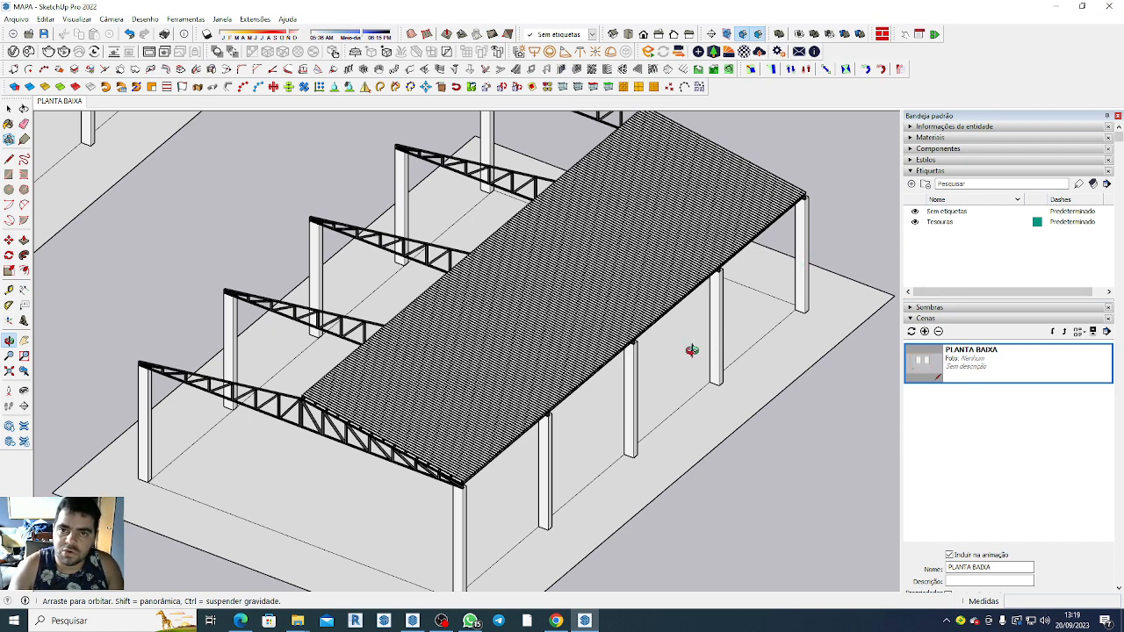
Copy the right shed's floor and columns group about 39 m along the red axis, clear of the original shed.
scroll(868, 340, "down", 3)
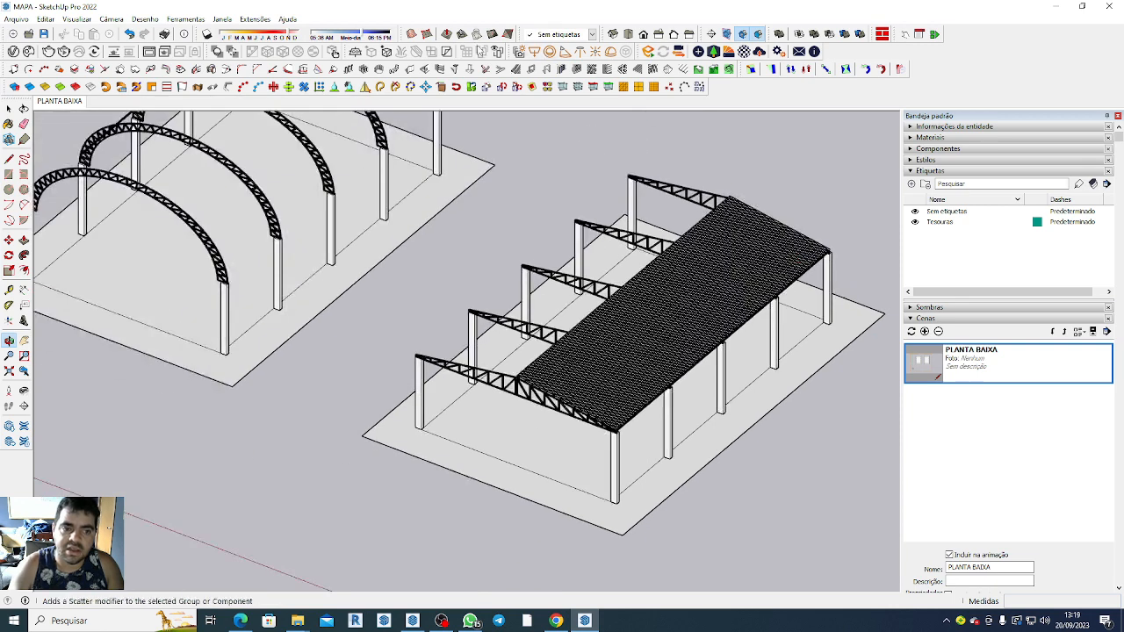
scroll(394, 268, "down", 2)
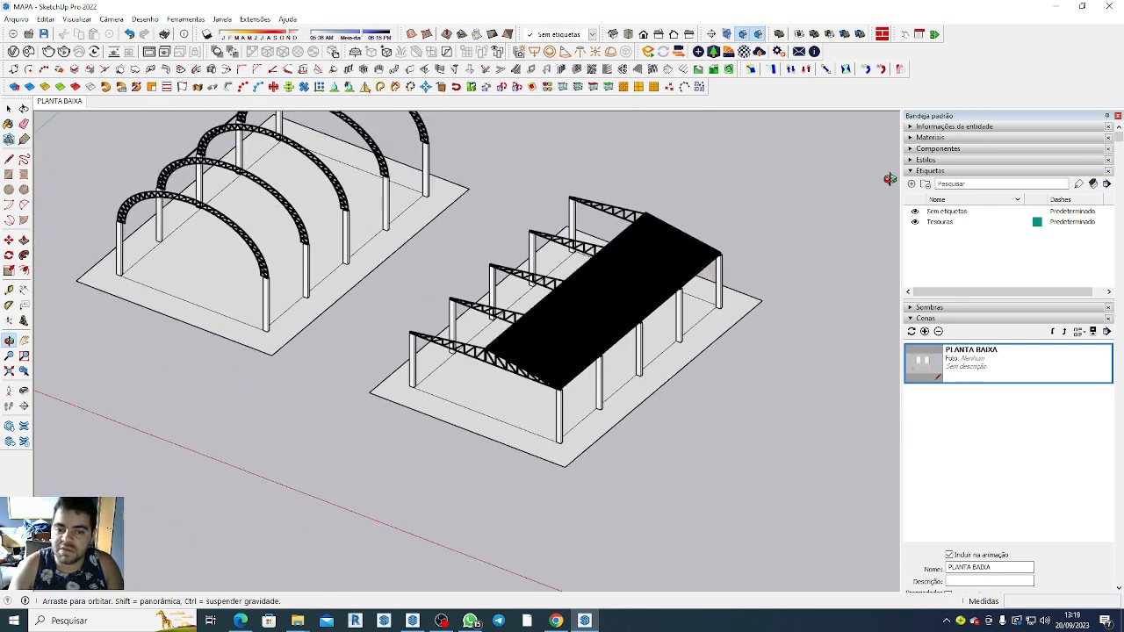
scroll(469, 368, "up", 2)
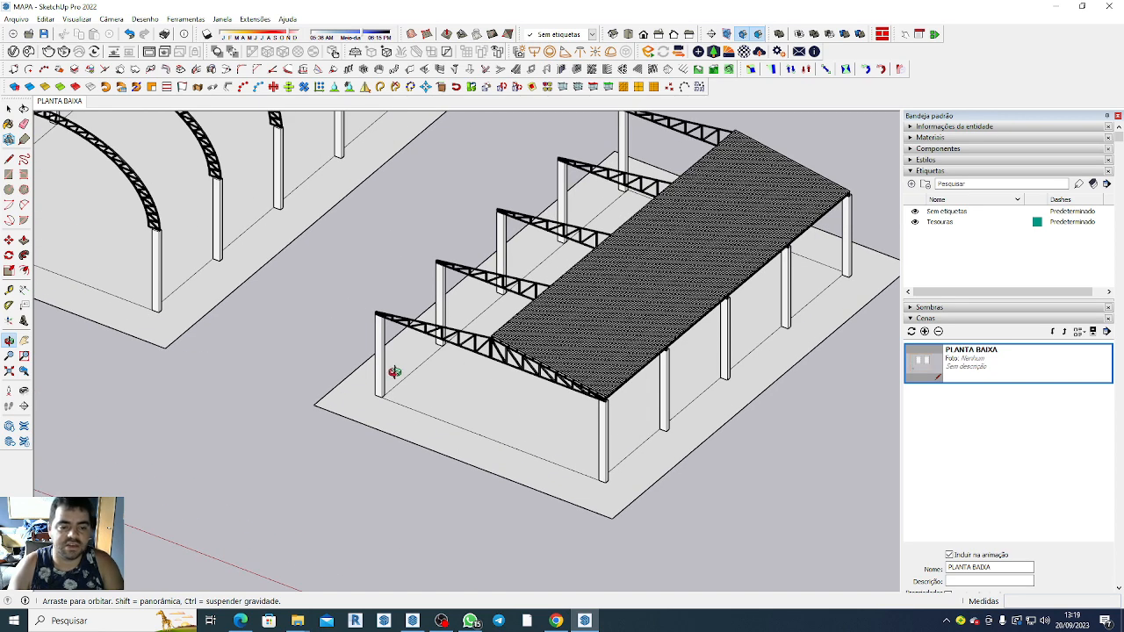
key("space")
left_click(465, 434)
scroll(454, 422, "down", 5)
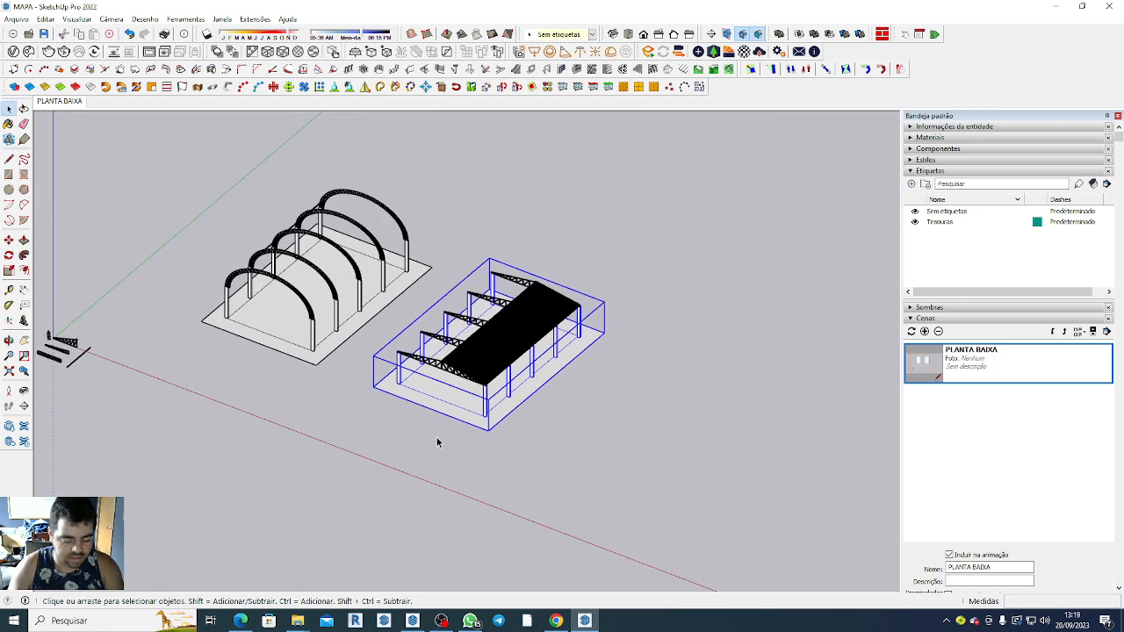
key("m")
left_click(374, 387)
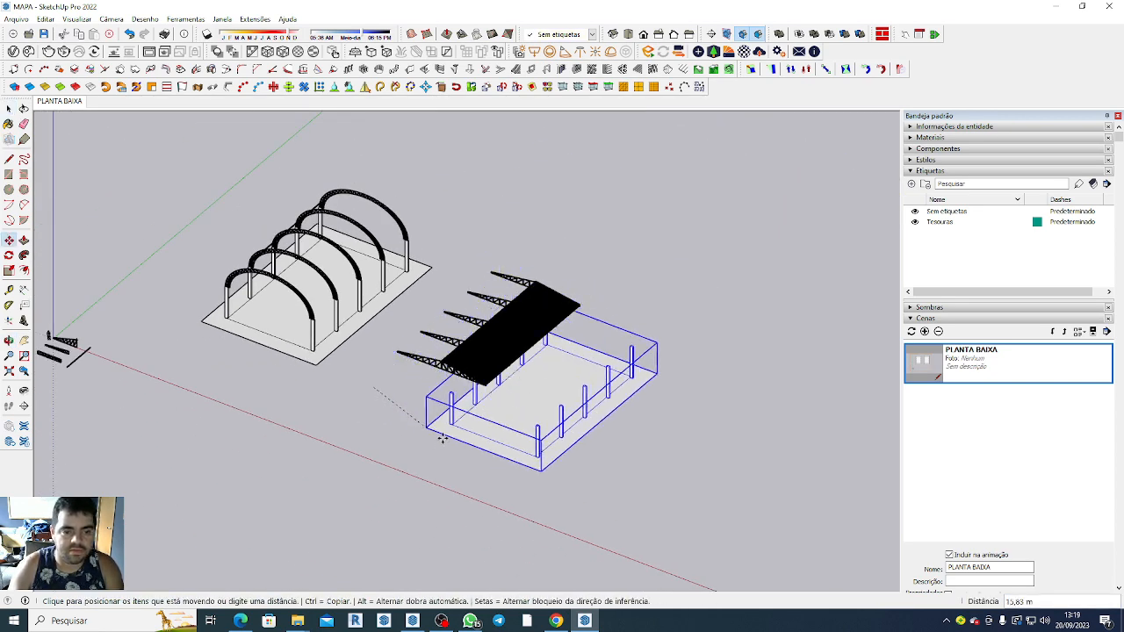
key("ctrl")
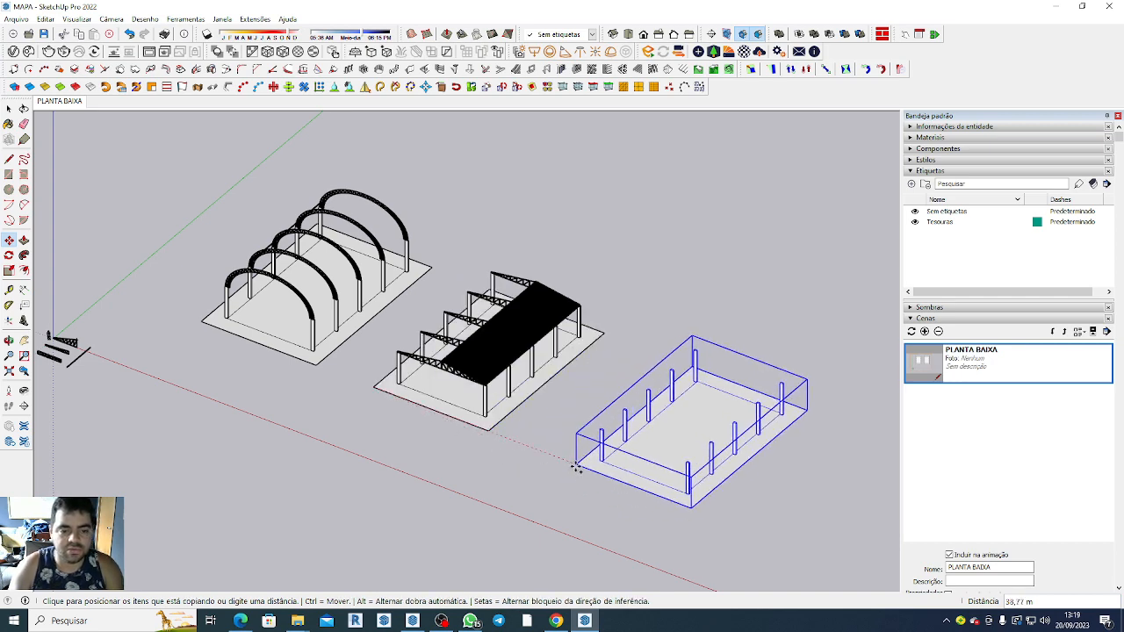
left_click(575, 468)
key("space")
Open the copied floor group for editing and delete the four columns on its outer long side, keeping the front corner column.
scroll(848, 539, "up", 4)
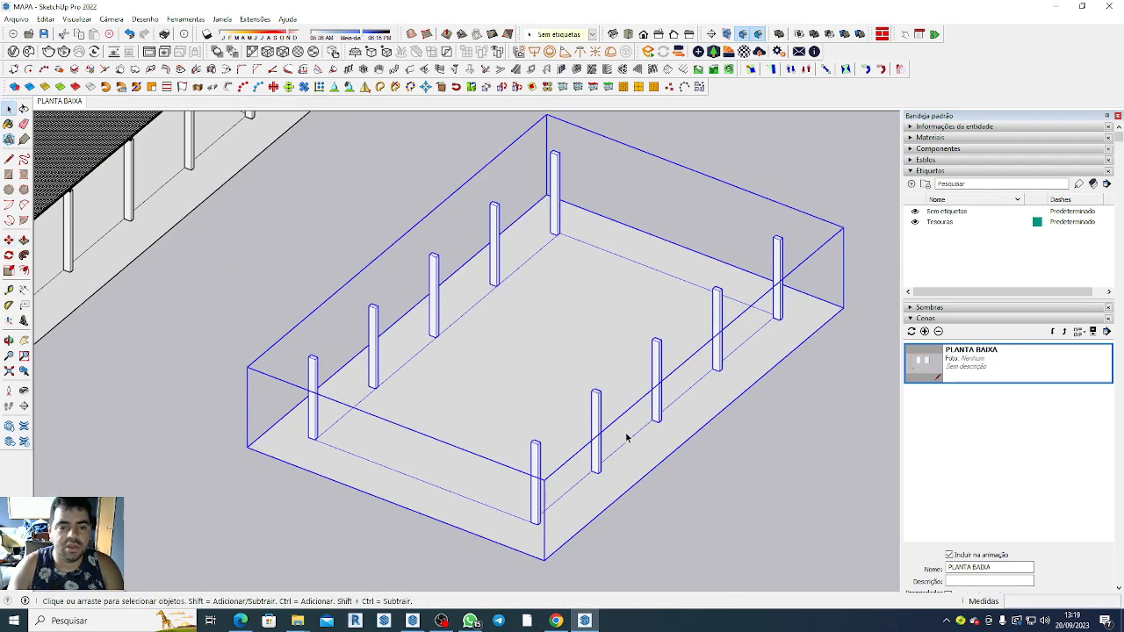
double_click(672, 394)
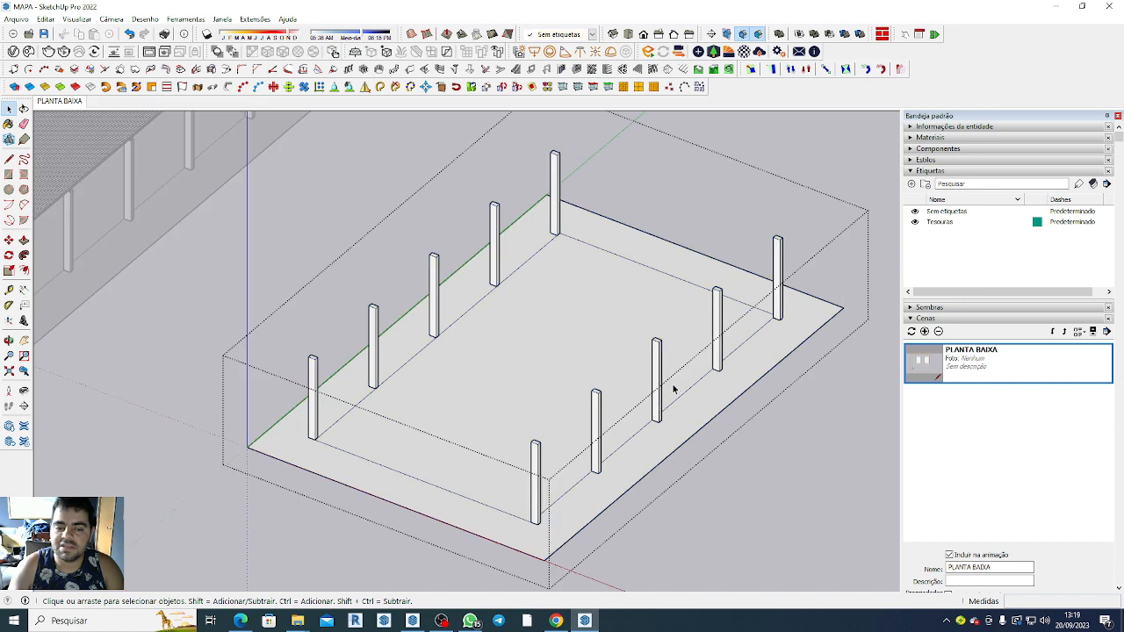
left_click(658, 382)
left_click(717, 334)
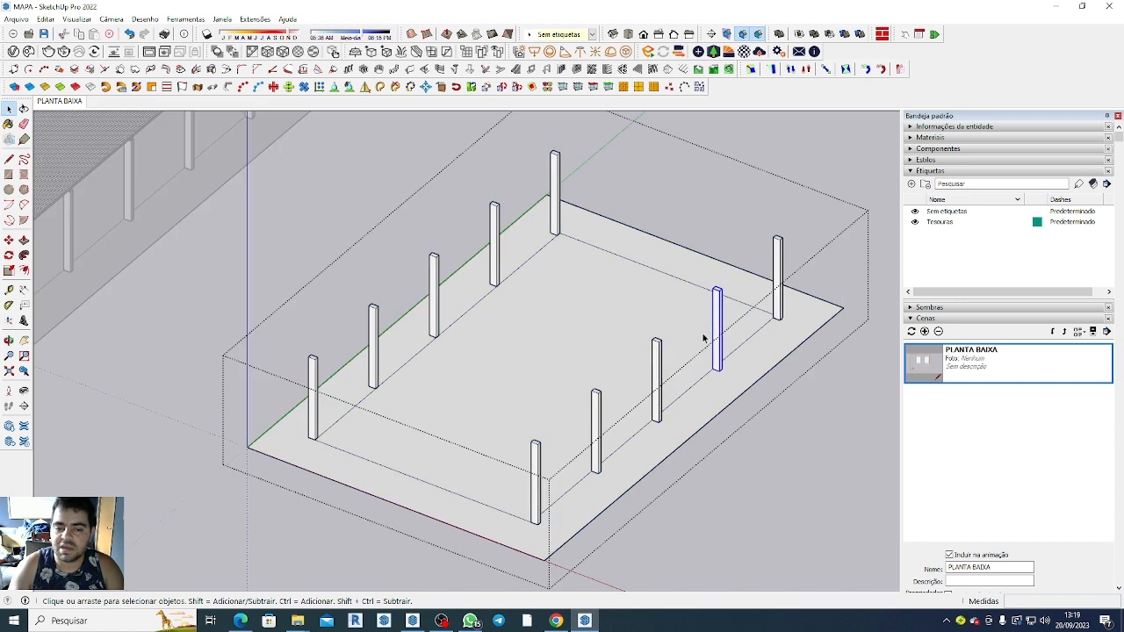
left_click(600, 423)
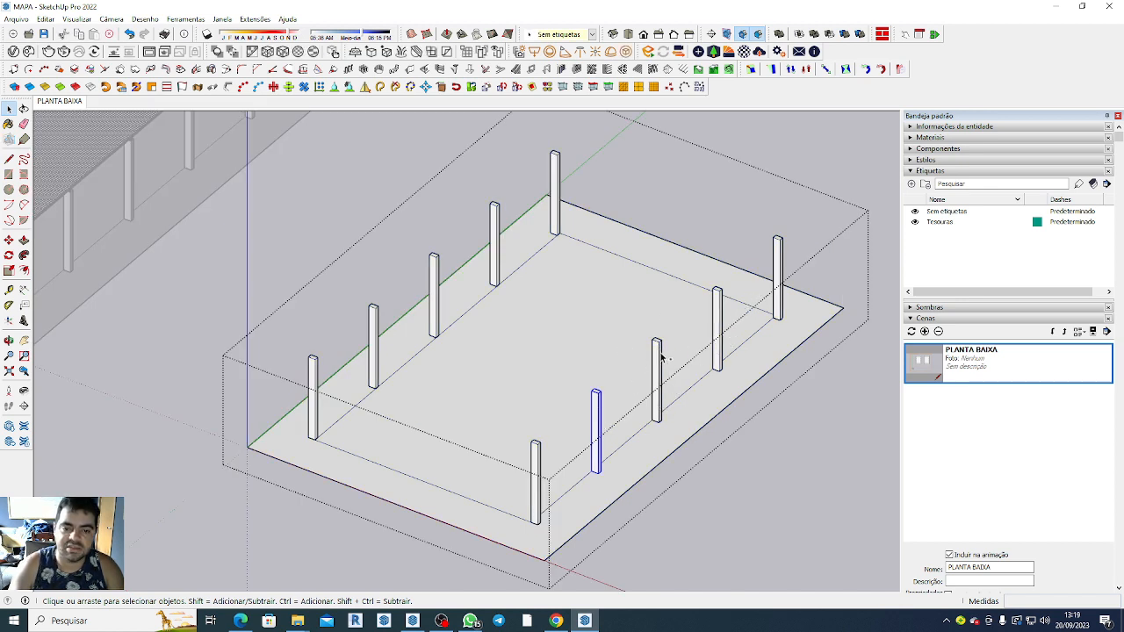
left_click(661, 354, "shift")
left_click(720, 313, "shift")
left_click(778, 275, "shift")
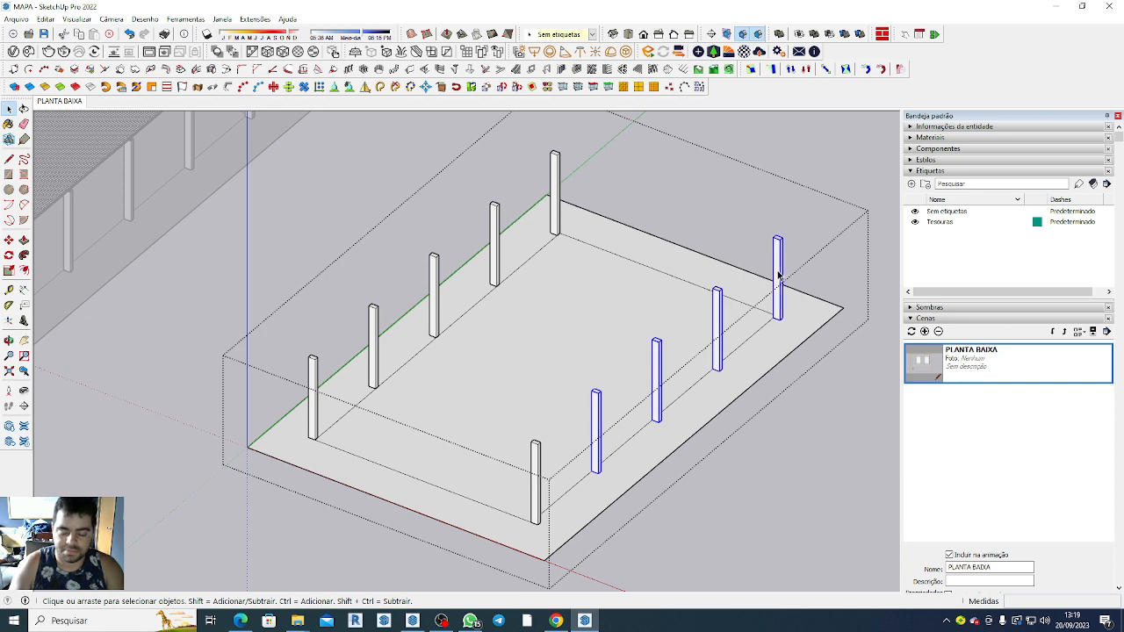
key("Delete")
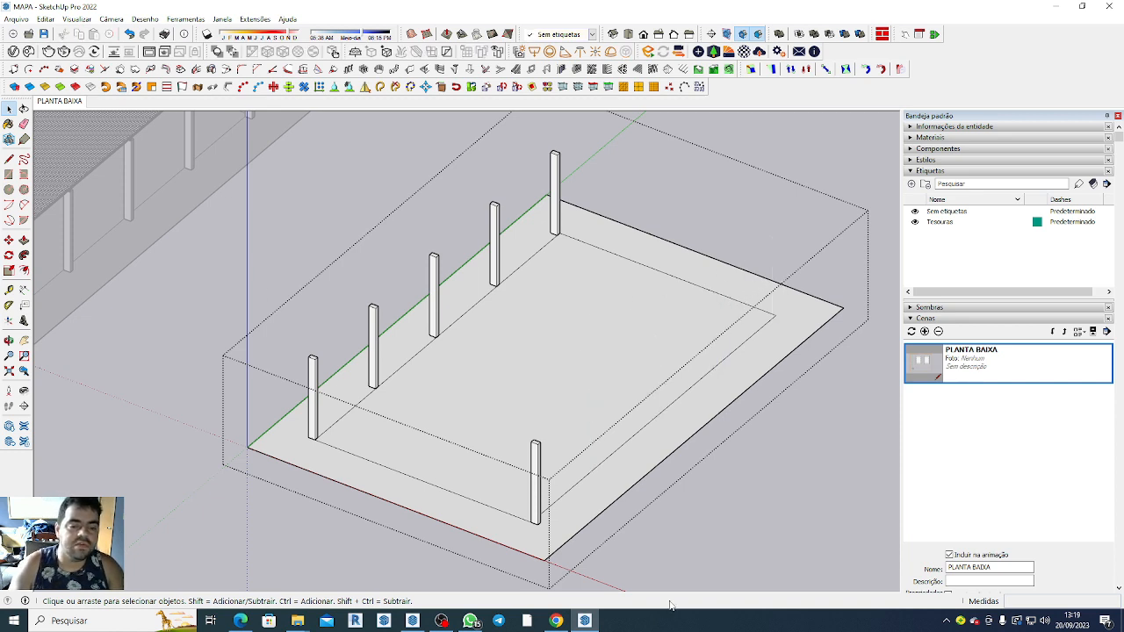
Copy the remaining corner column about 26 m along the floor line to the far corner, dividing the distance with /2 for a middle column.
left_click(541, 521)
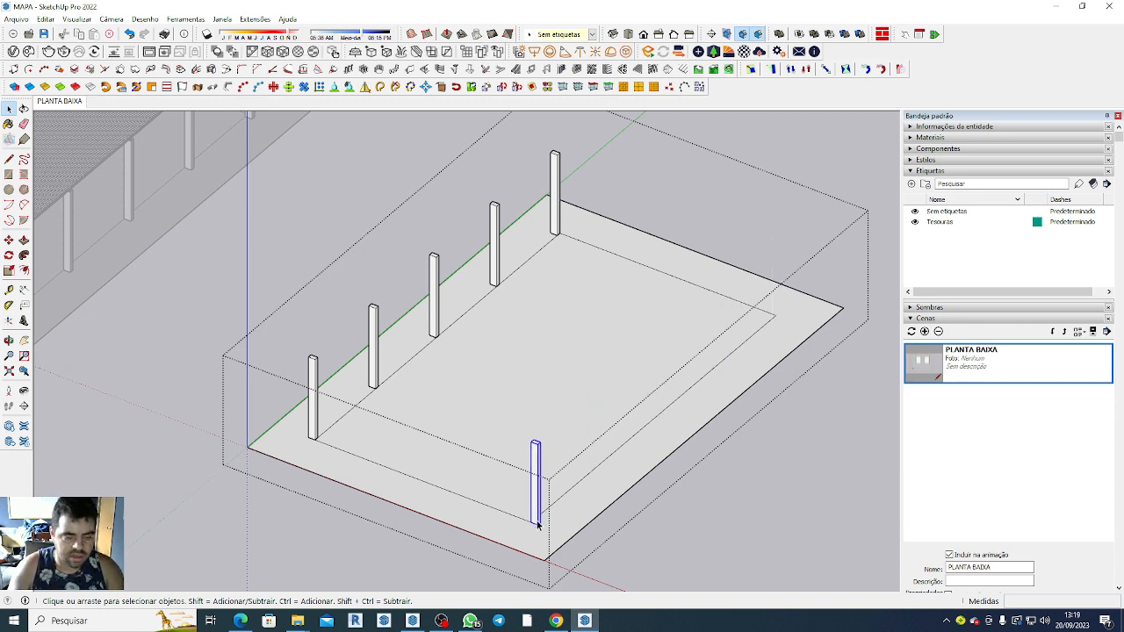
scroll(538, 525, "up", 3)
scroll(527, 524, "down", 2)
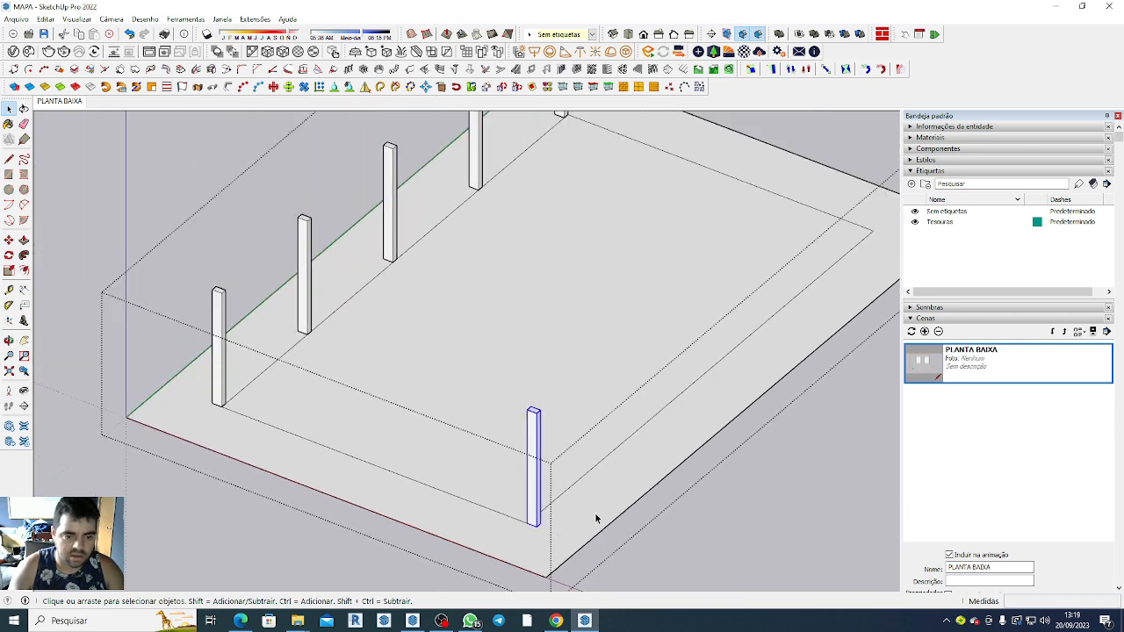
middle_click_drag(396, 462, 763, 448)
key("m")
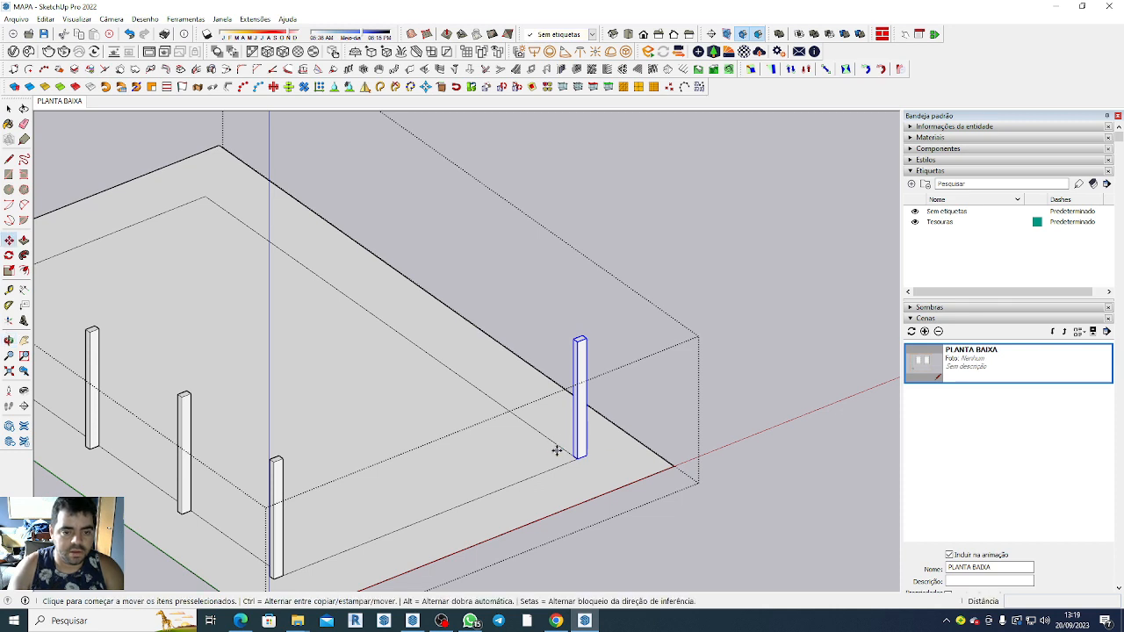
left_click(570, 457)
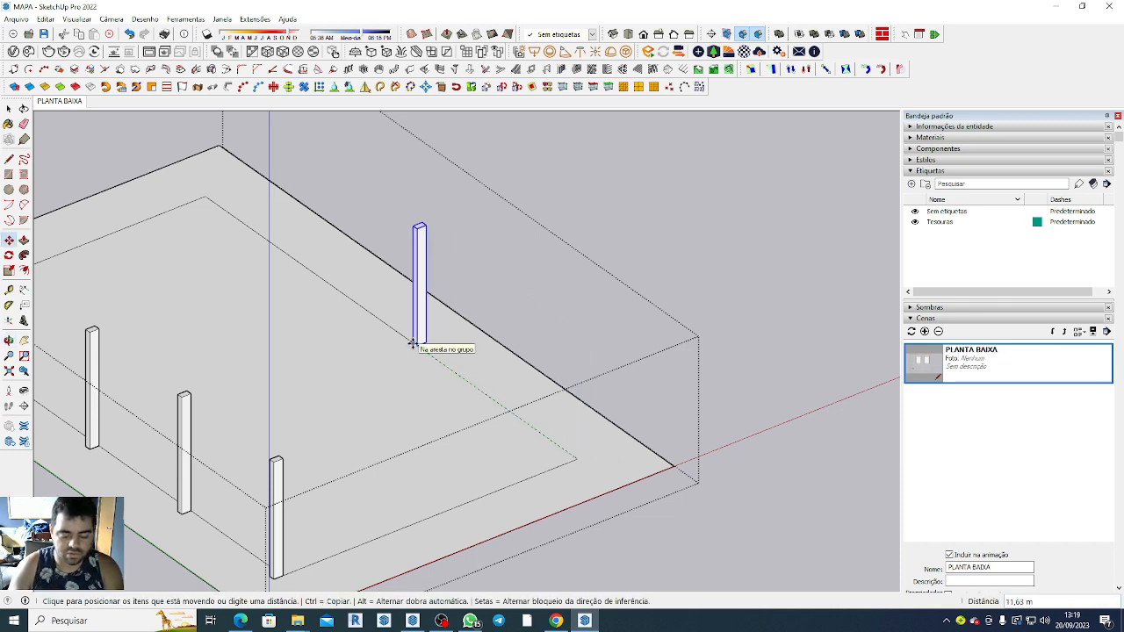
key("ctrl")
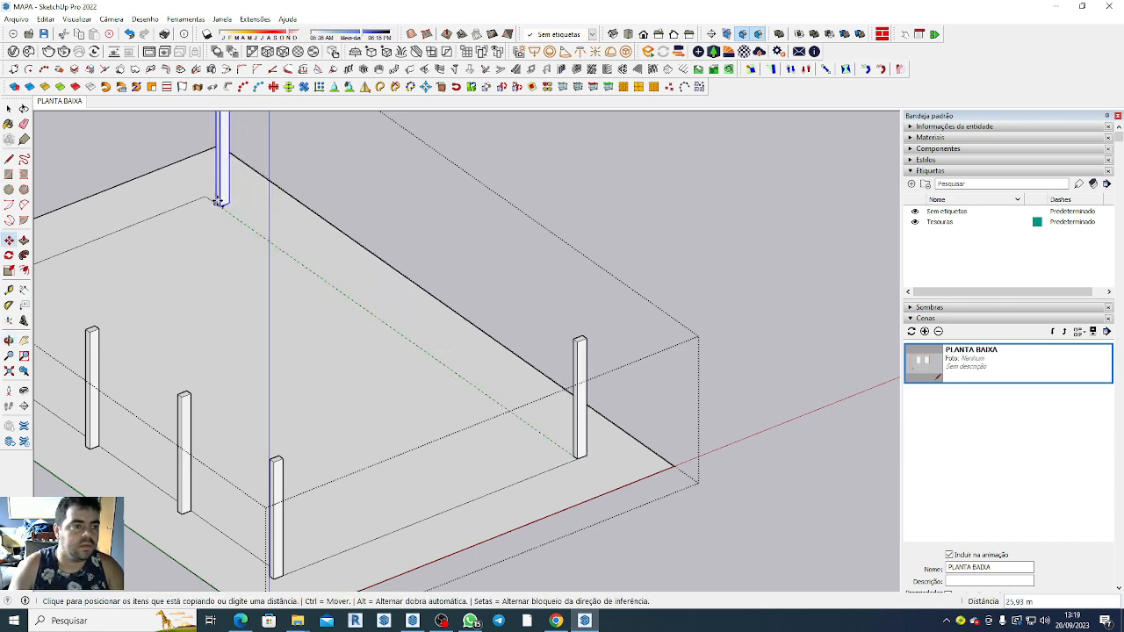
left_click(213, 197)
scroll(202, 213, "down", 4)
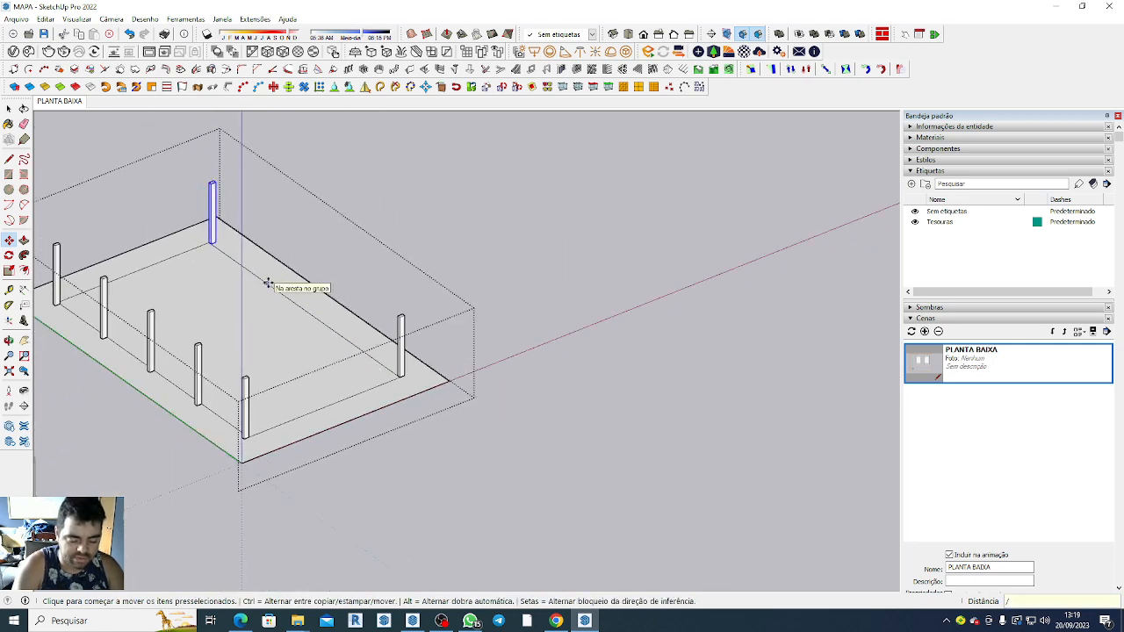
key("Return")
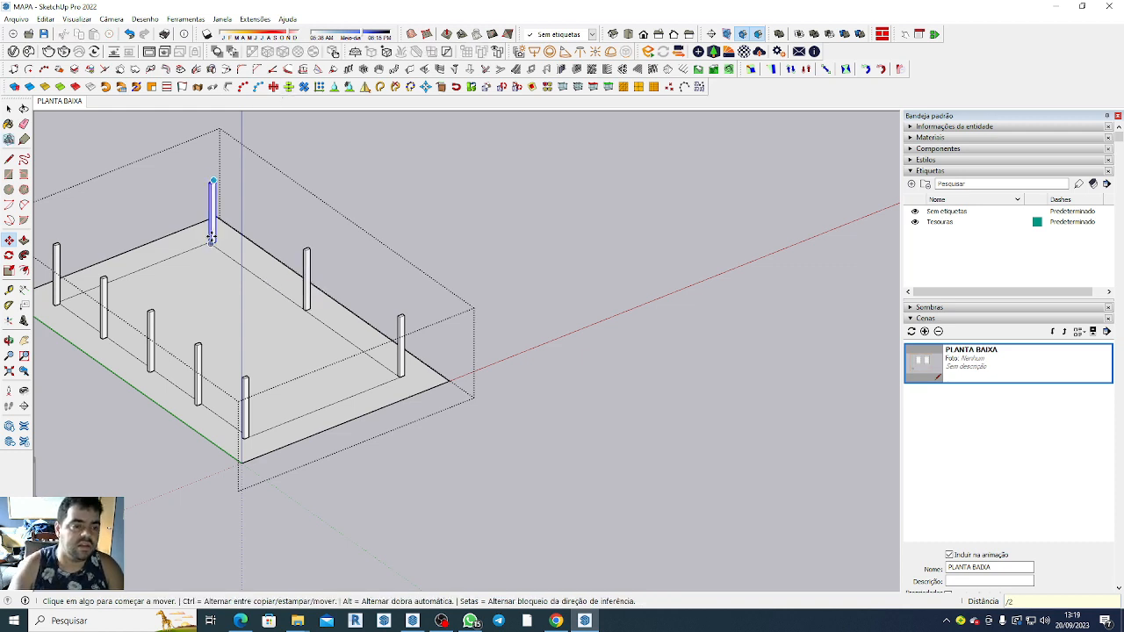
scroll(360, 292, "up", 2)
scroll(355, 299, "down", 4)
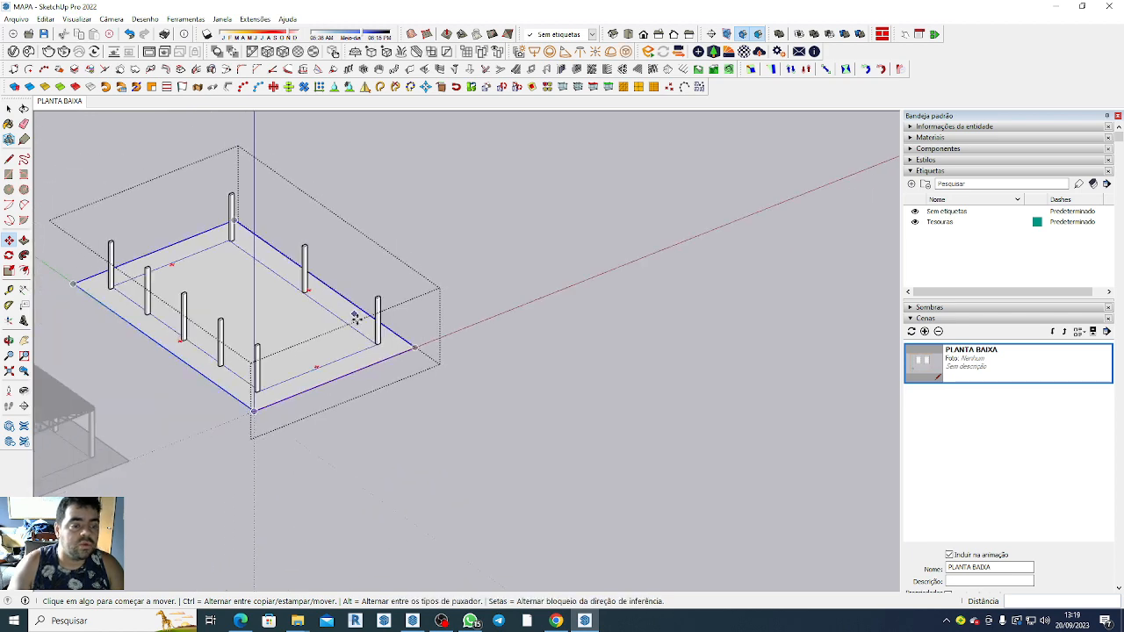
scroll(354, 306, "up", 1)
scroll(354, 307, "up", 5)
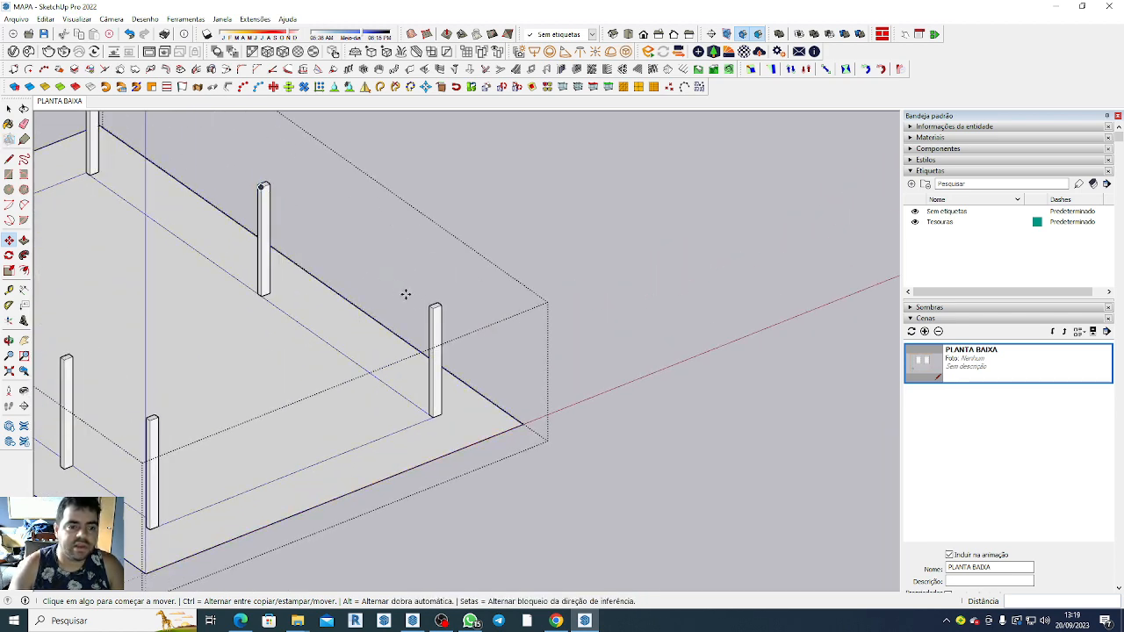
Measure the distance between the middle and corner columns on the copied base's outer long side.
scroll(395, 345, "down", 3)
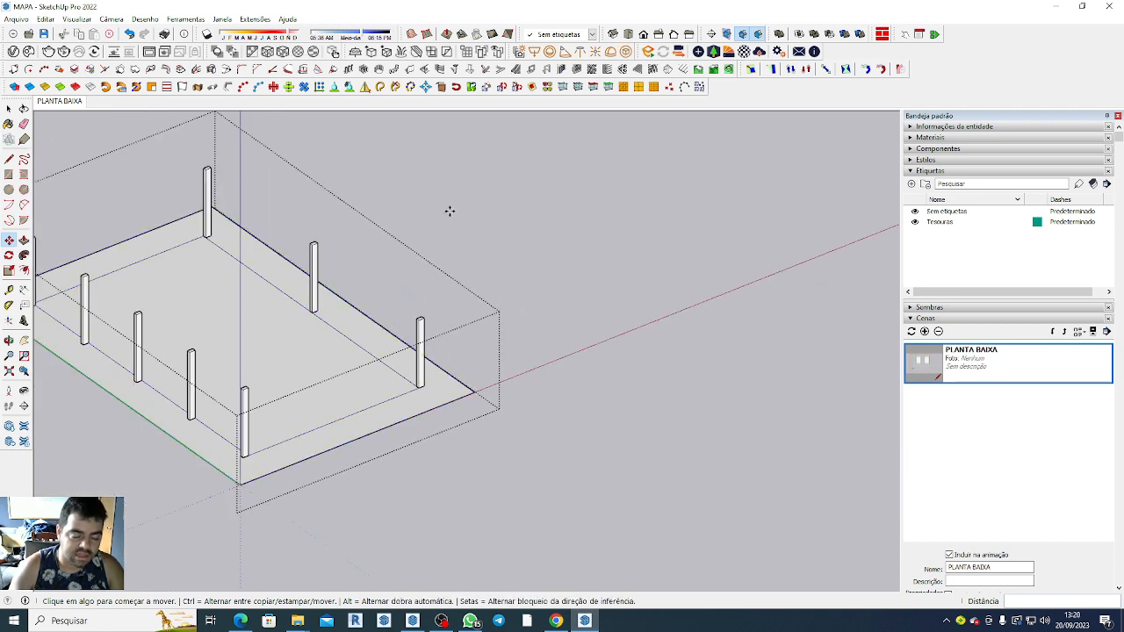
scroll(494, 401, "down", 1)
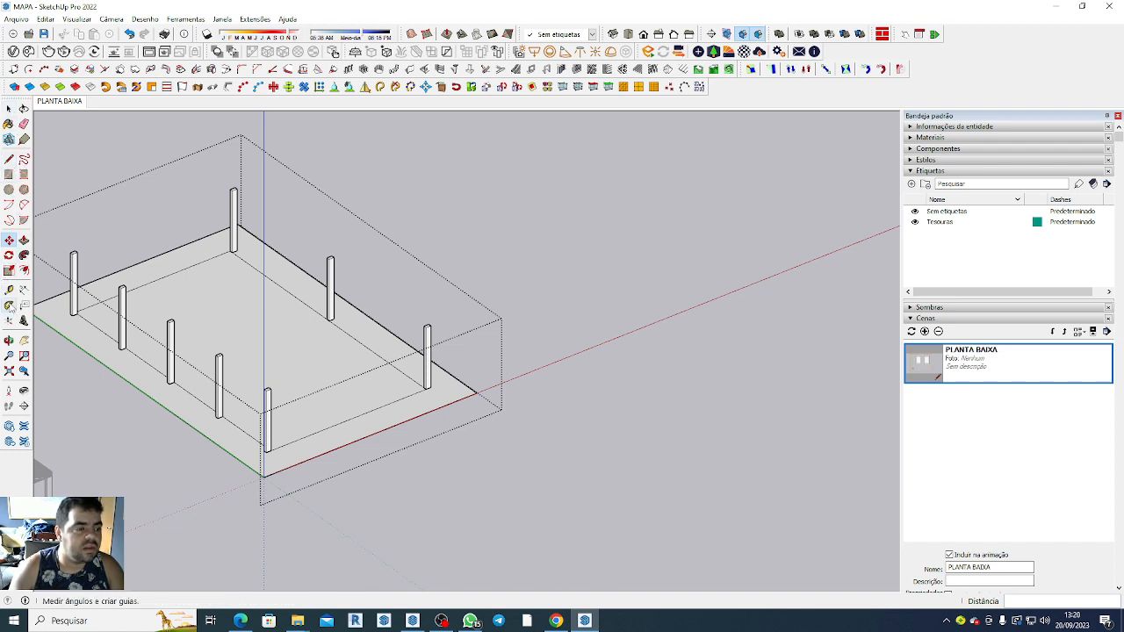
left_click(9, 291)
scroll(431, 376, "up", 4)
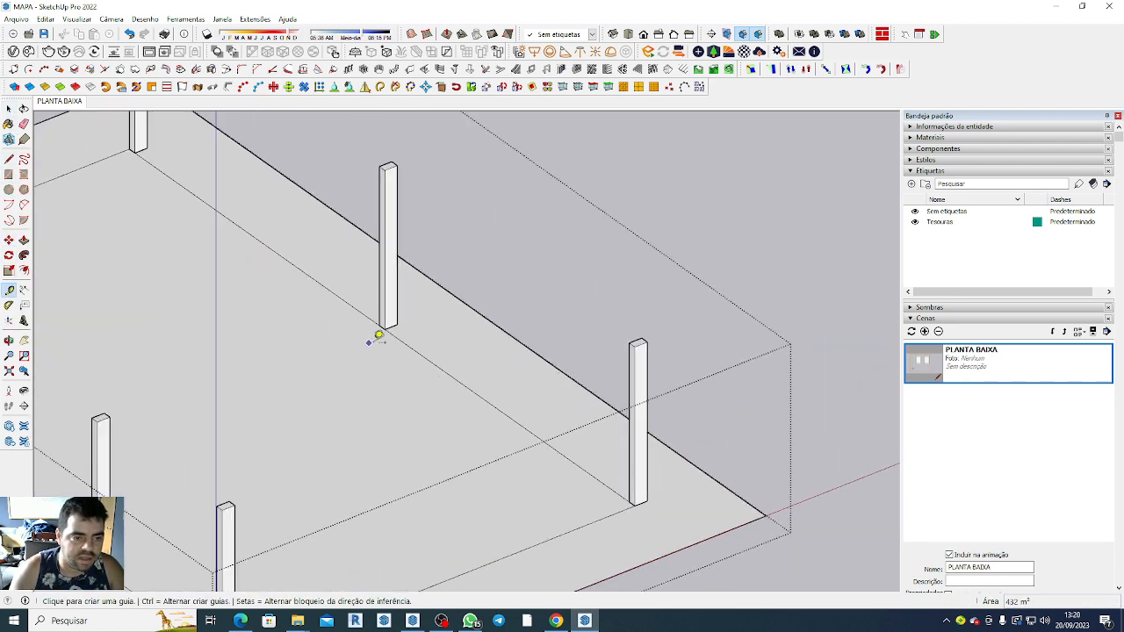
left_click(384, 330)
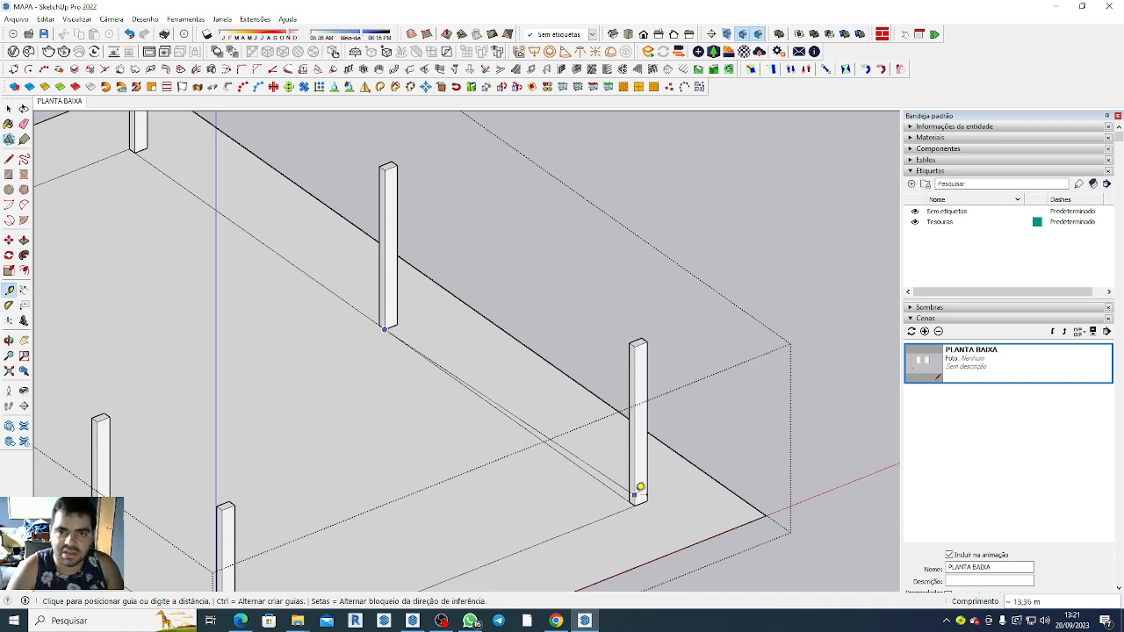
left_click(640, 487)
scroll(462, 404, "down", 5)
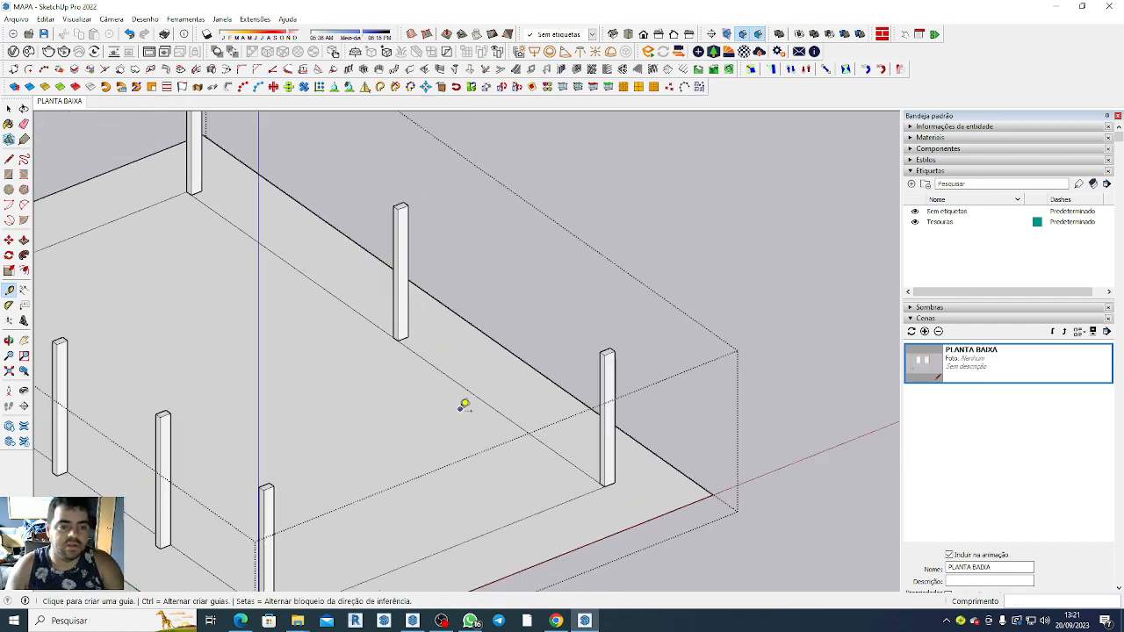
Draw an upright beam-profile rectangle about 0.50 m wide and 1.30 m high on top of the front corner column.
scroll(414, 291, "up", 4)
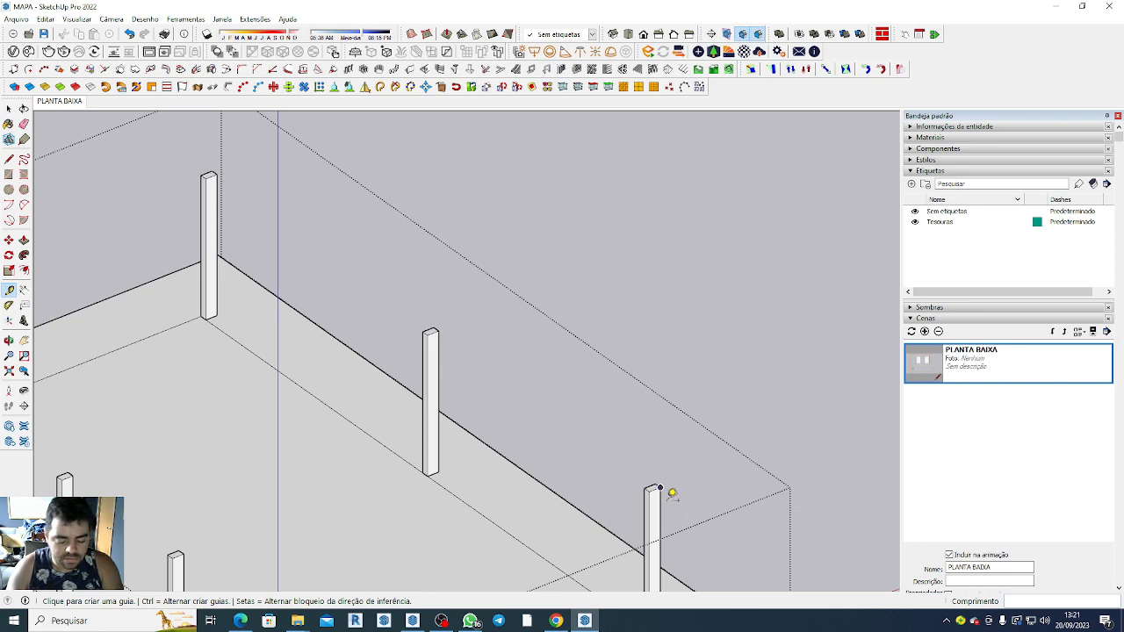
key("r")
scroll(676, 497, "up", 5)
left_click(642, 489)
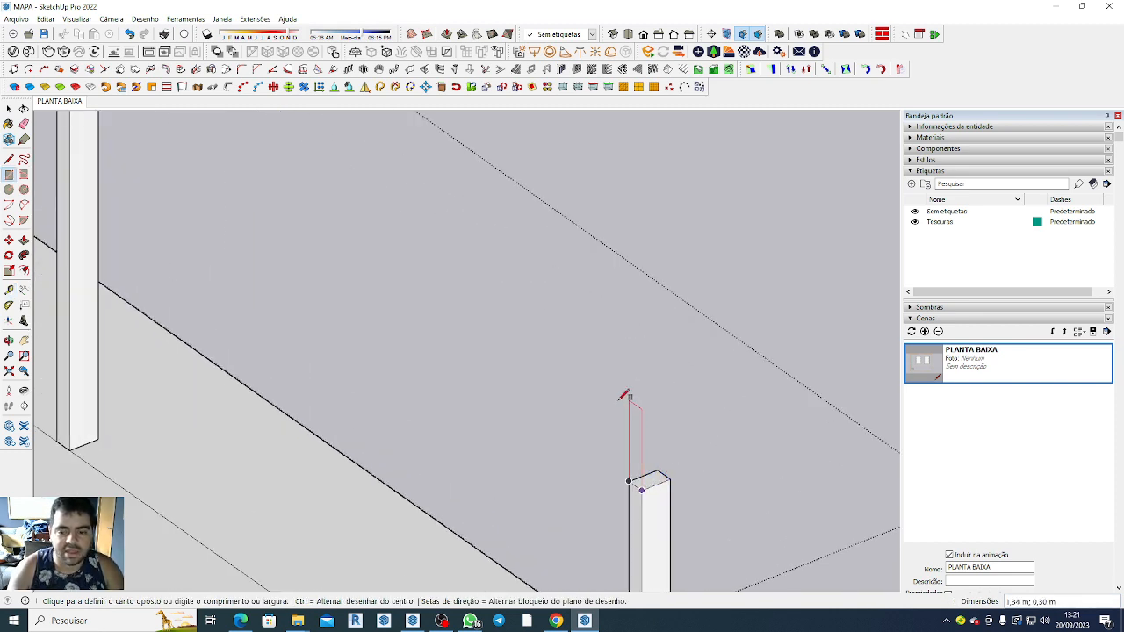
left_click(672, 393)
scroll(672, 393, "down", 3)
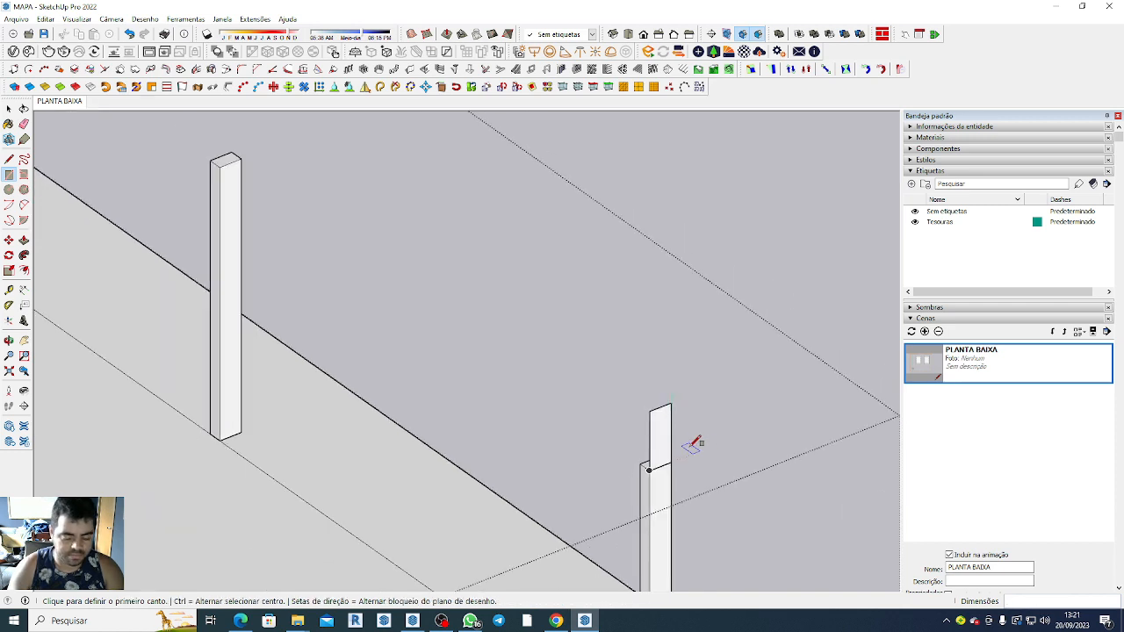
Extrude the beam profile about 13.50 m along the outer long side to the far edge of the middle column.
key("p")
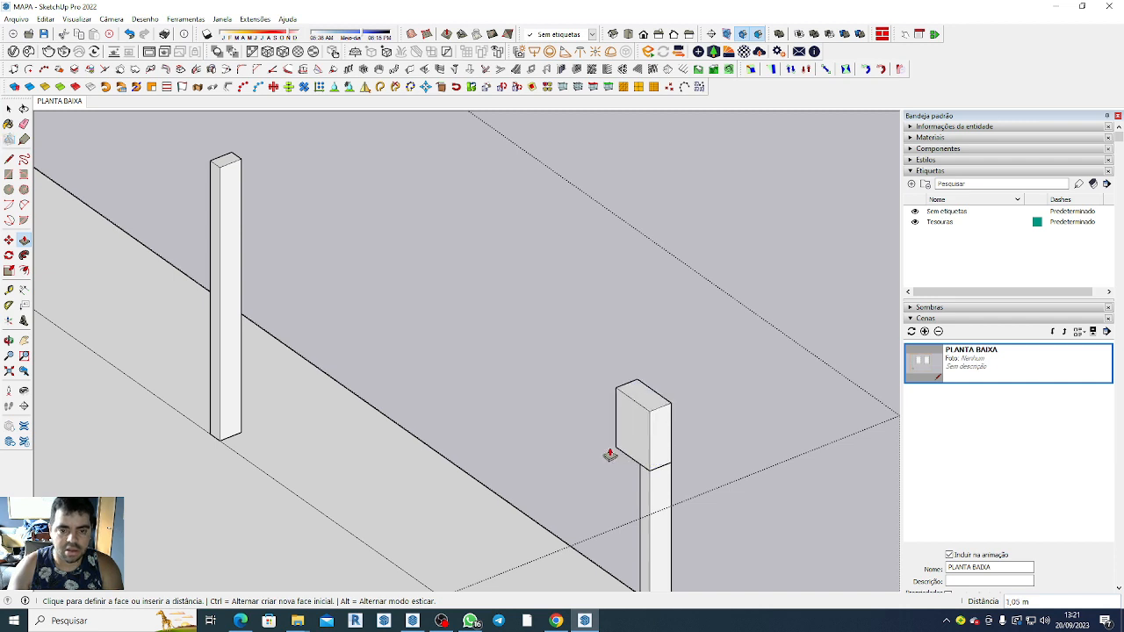
scroll(571, 413, "down", 4)
scroll(330, 260, "up", 3)
scroll(351, 277, "up", 5)
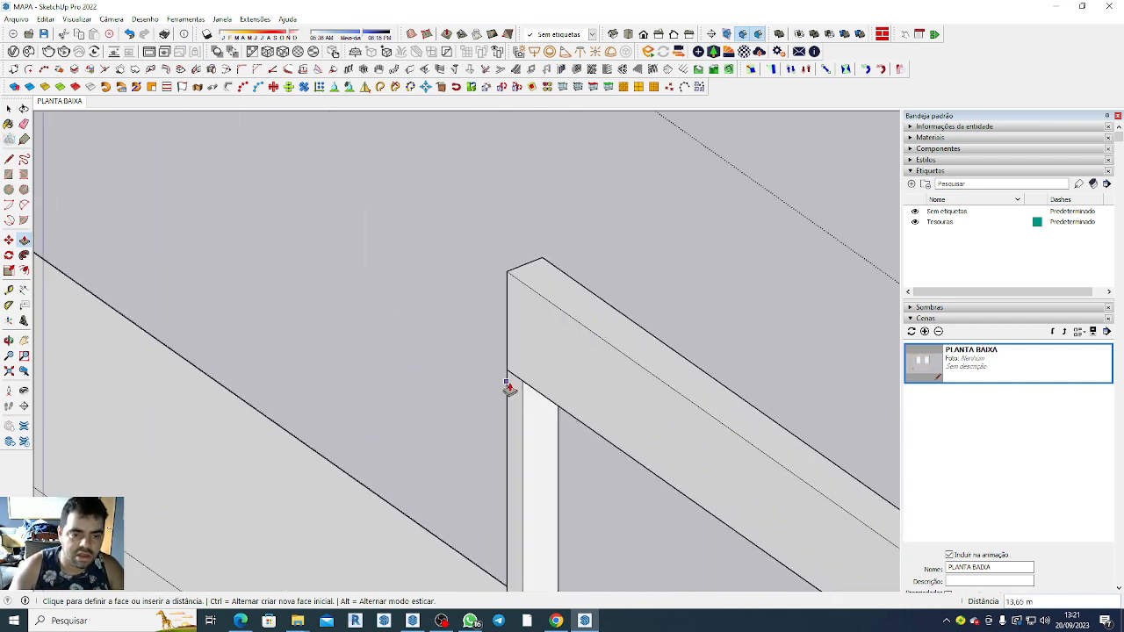
left_click(511, 377)
scroll(510, 375, "down", 1)
scroll(510, 376, "down", 6)
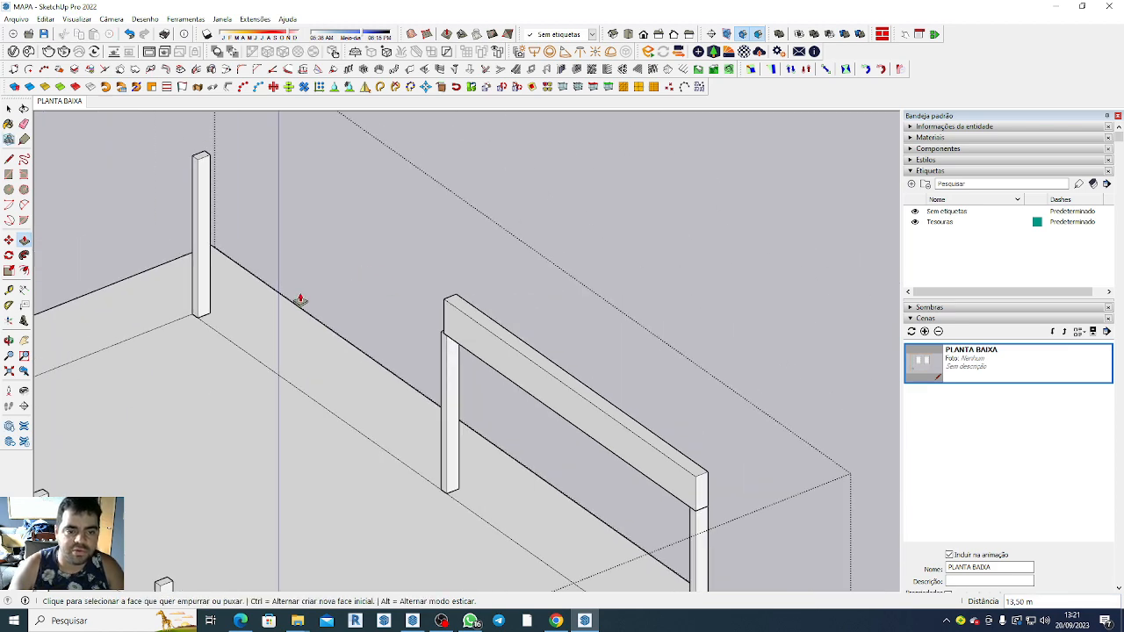
Select the whole beam spanning the corner and middle columns and turn it into a group.
key("space")
middle_click_drag(791, 421, 402, 292)
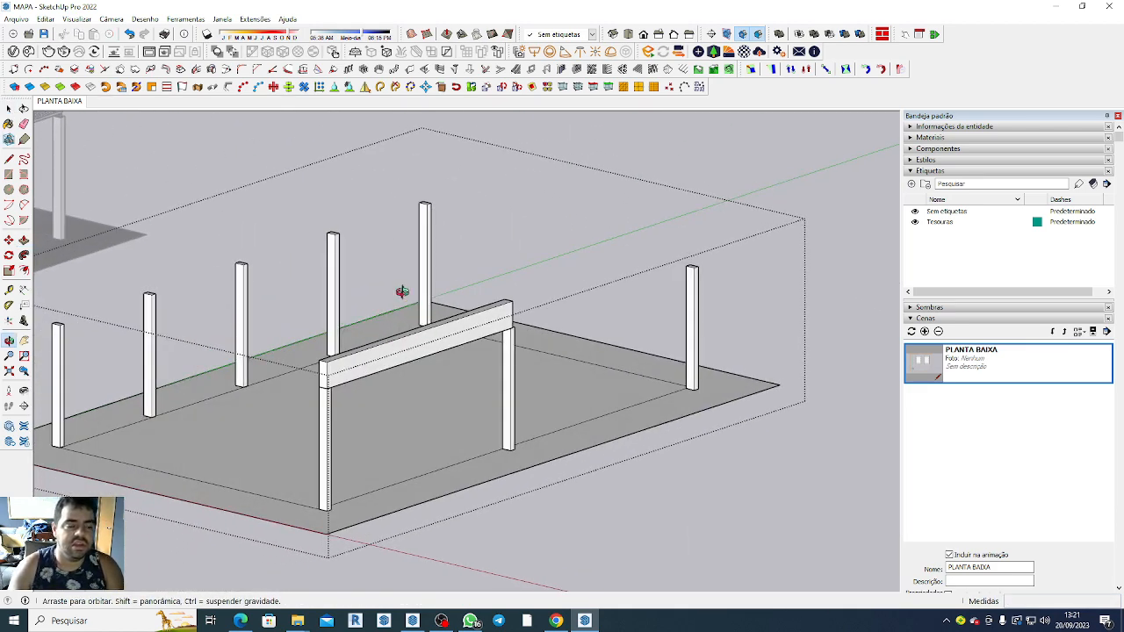
left_click(404, 362)
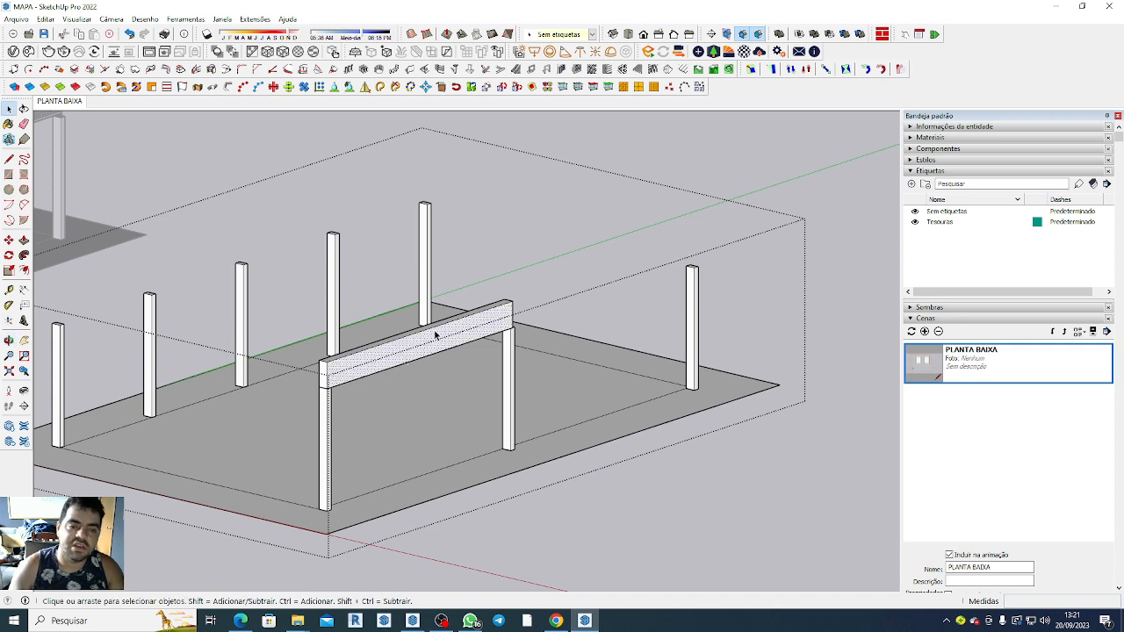
double_click(436, 334)
right_click(435, 334)
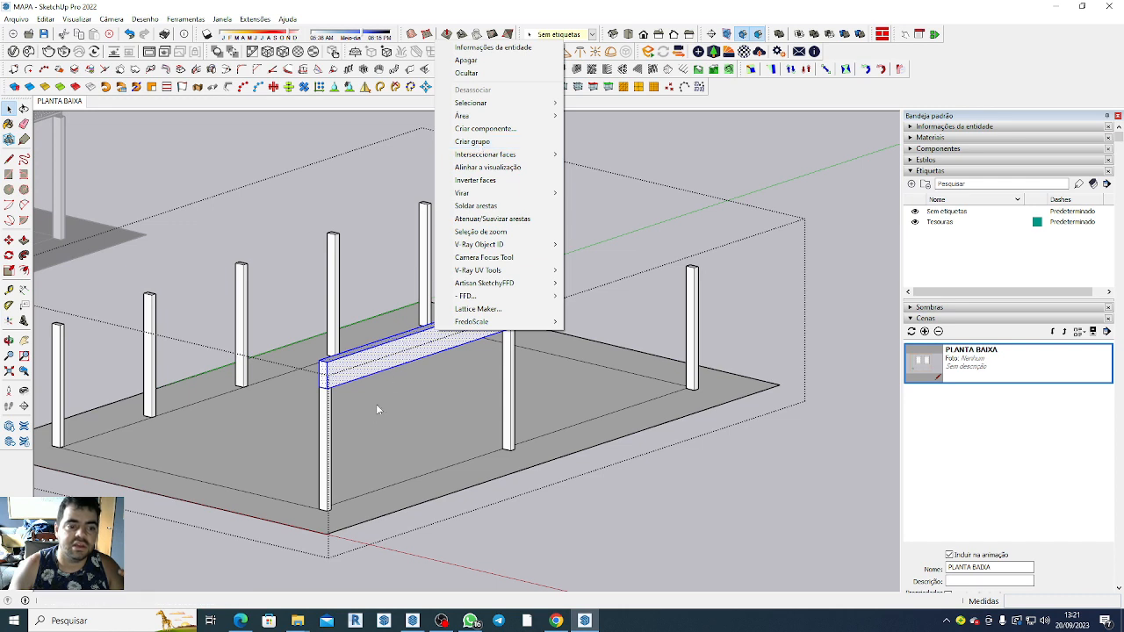
left_click(491, 142)
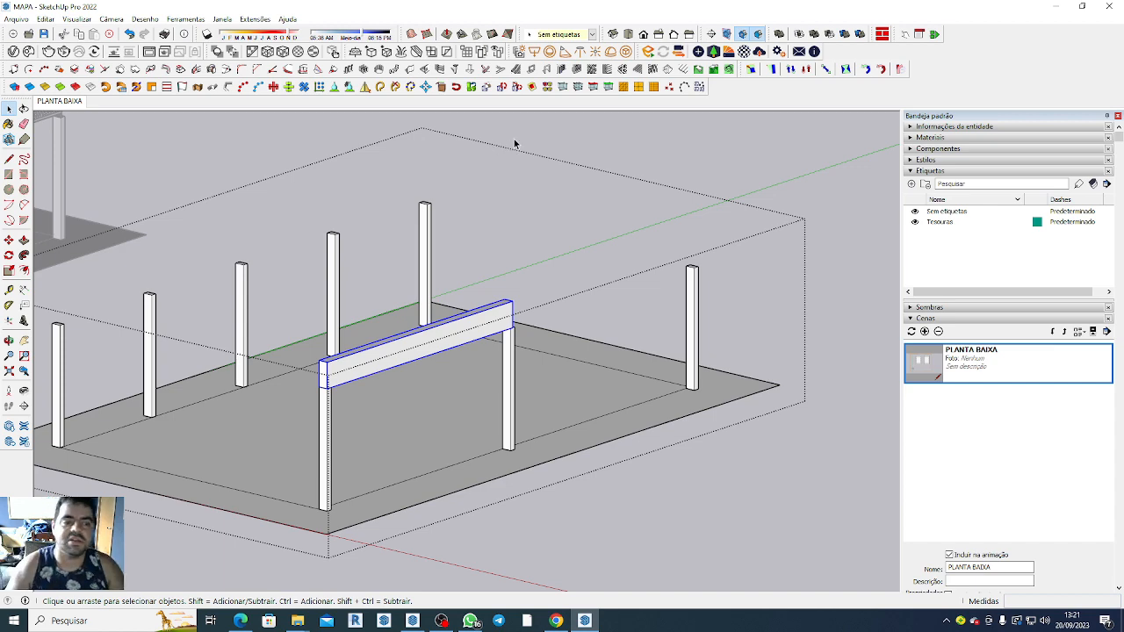
Examine the grouped beam and how it rests on the corner and middle columns.
scroll(487, 357, "down", 3)
left_click(572, 448)
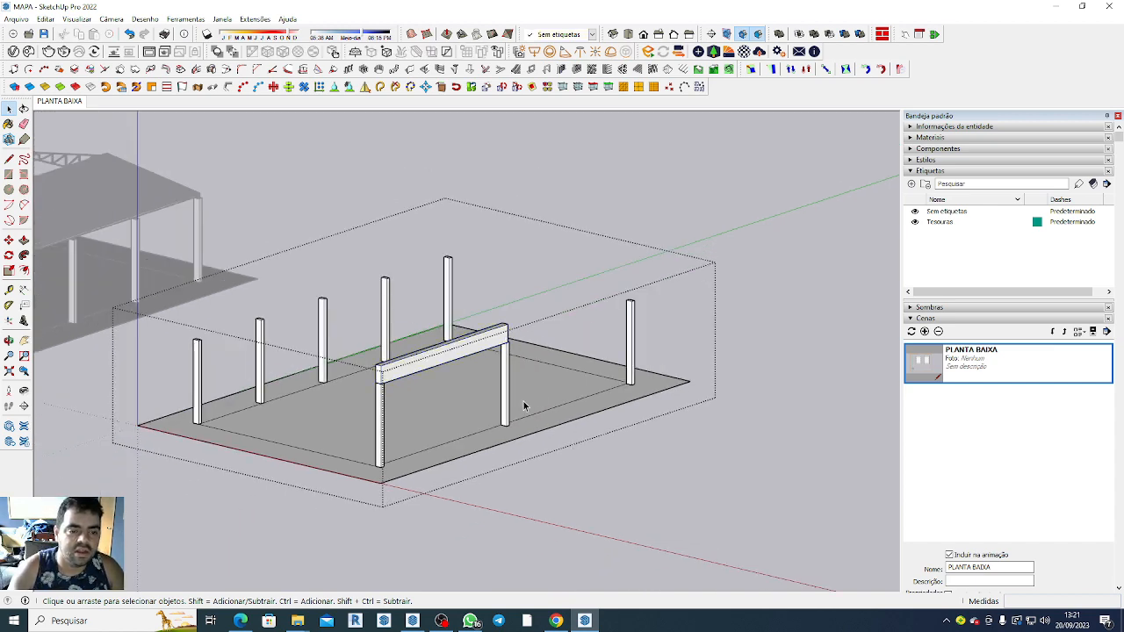
left_click(486, 352)
scroll(488, 349, "up", 4)
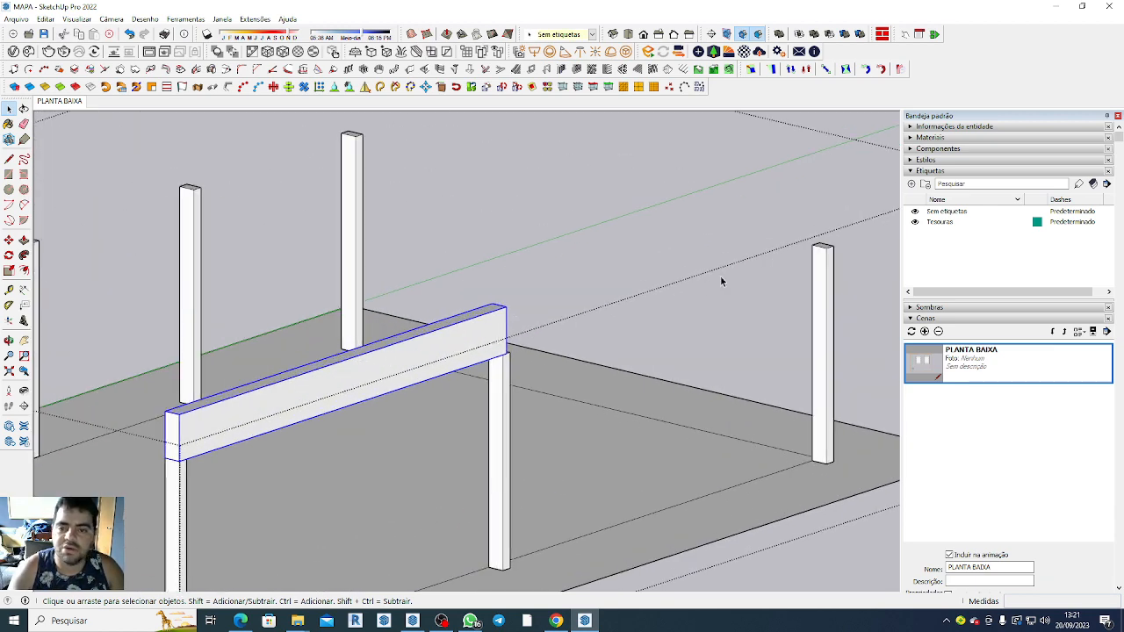
scroll(656, 221, "down", 3)
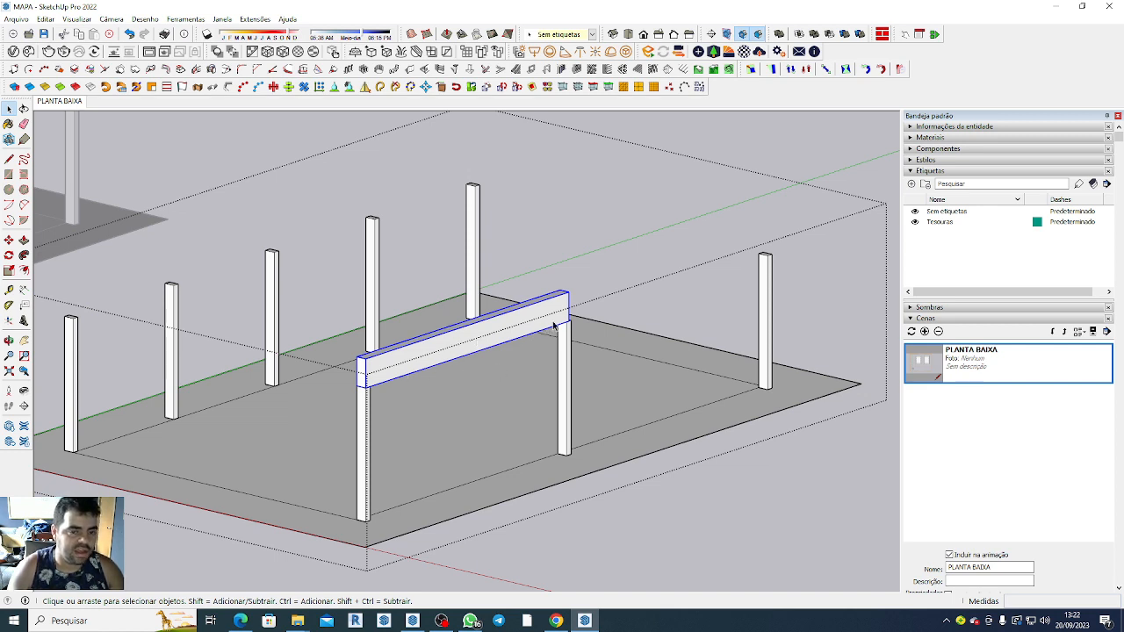
scroll(604, 340, "up", 2)
scroll(596, 352, "down", 1)
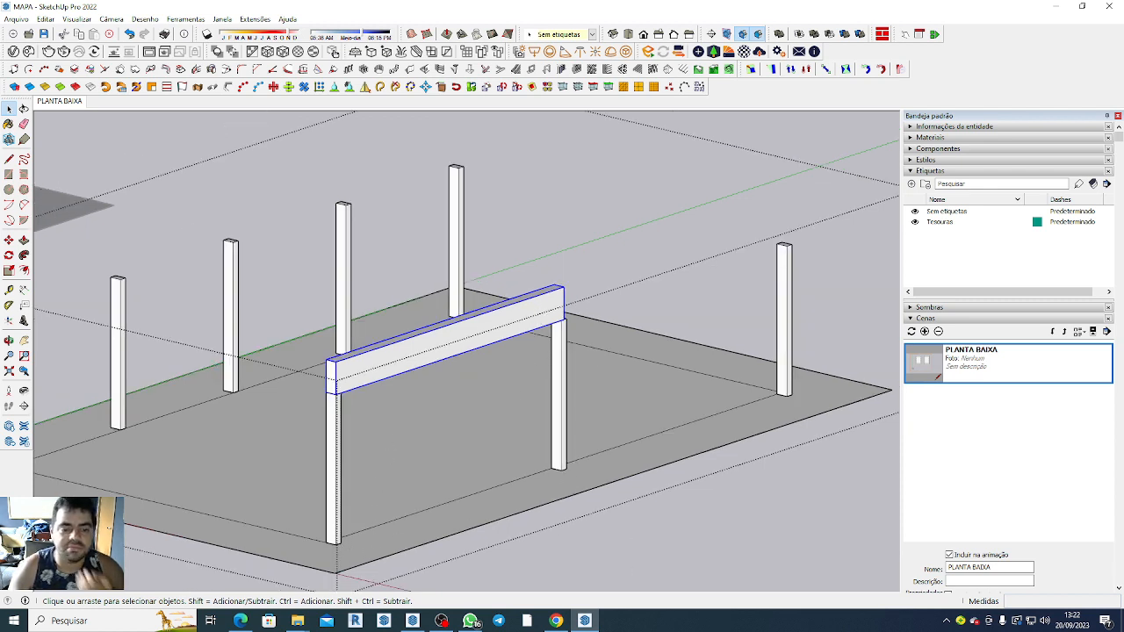
scroll(686, 314, "down", 3)
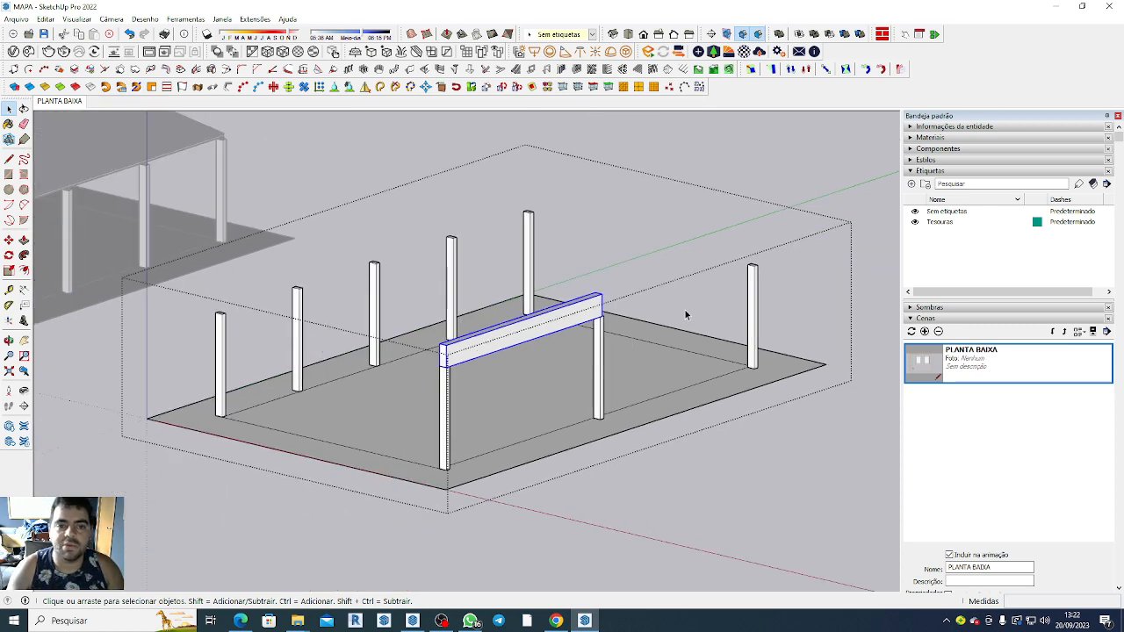
Deselect the beam and leave the copied floor group's editing.
left_click(736, 464)
scroll(733, 463, "down", 4)
scroll(552, 456, "down", 2)
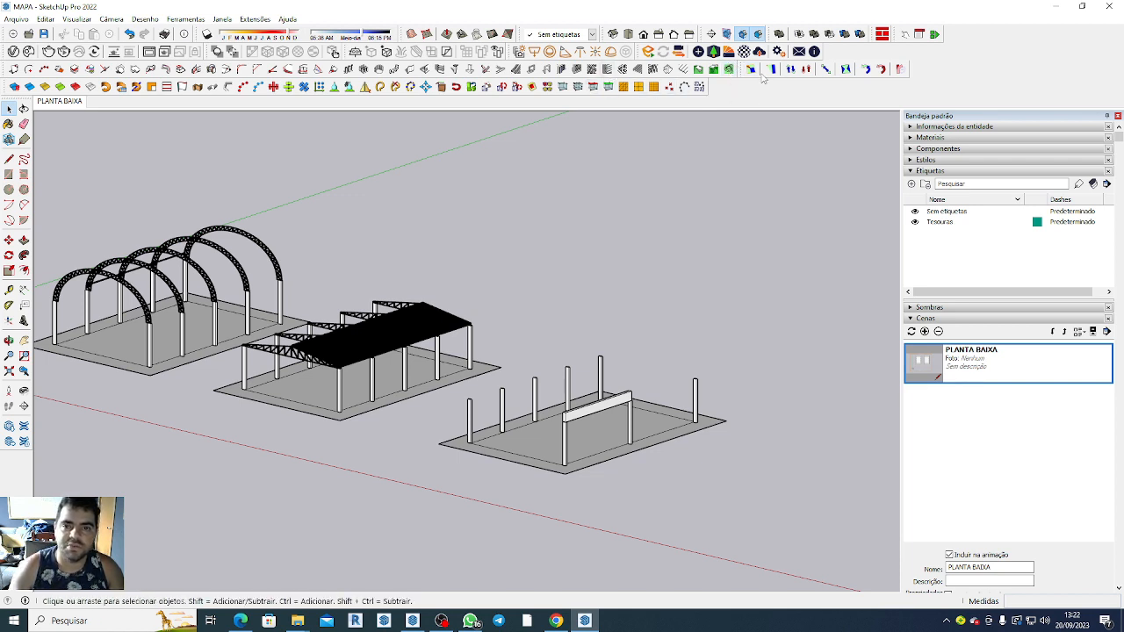
Uninstall the Fredo6 FredoScale extension through the extension manager.
left_click(255, 19)
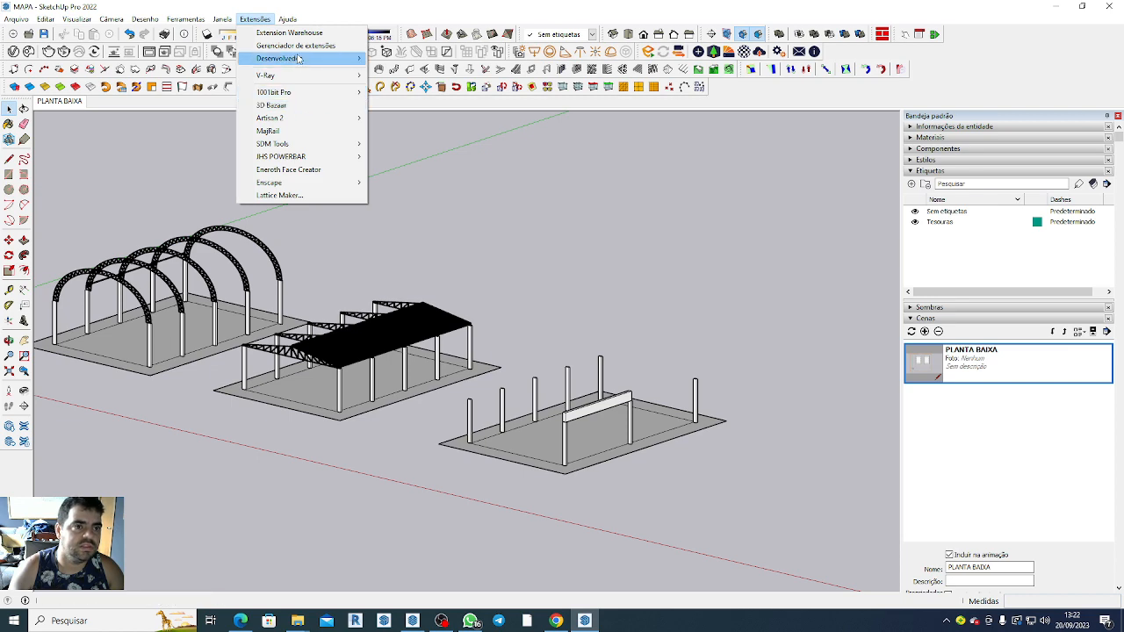
left_click(295, 45)
scroll(109, 202, "down", 2)
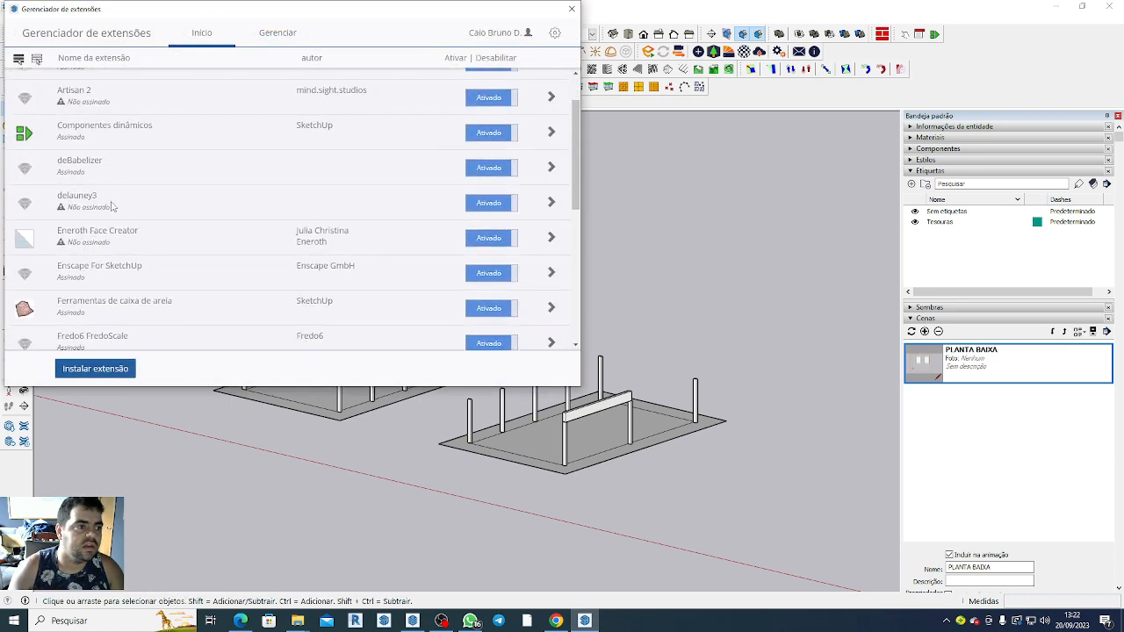
scroll(112, 206, "down", 8)
scroll(119, 217, "up", 3)
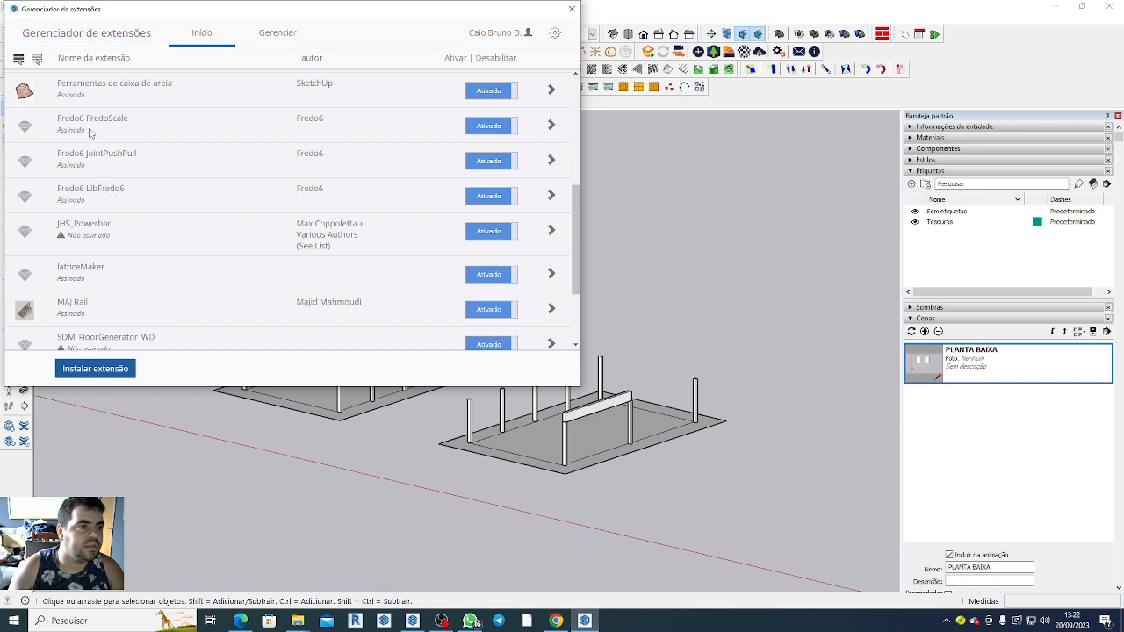
left_click(277, 34)
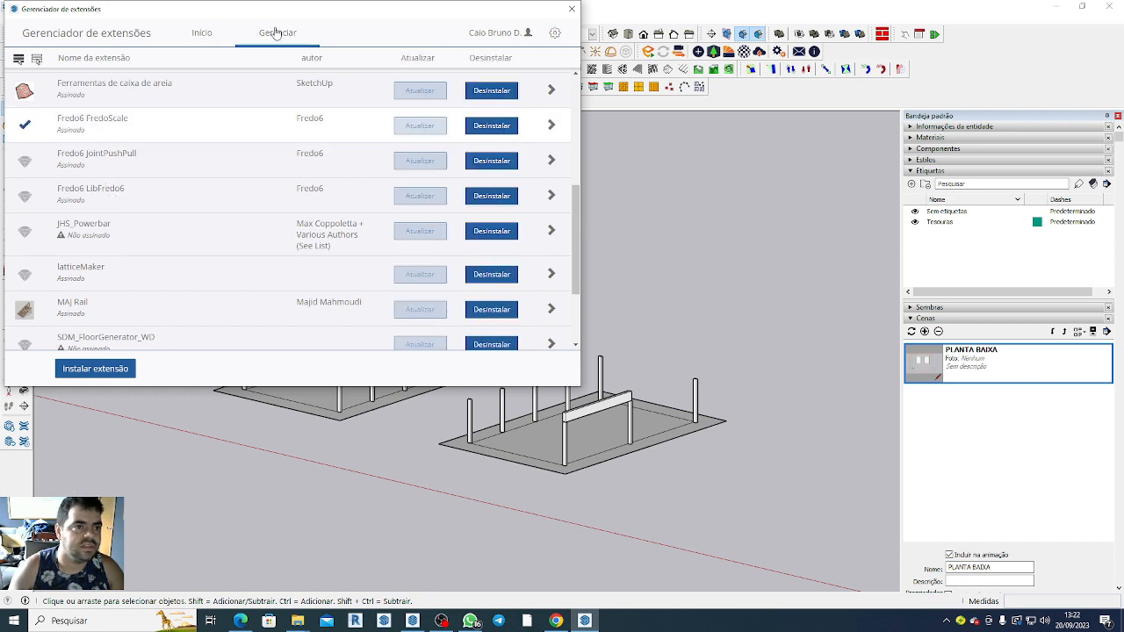
left_click(487, 130)
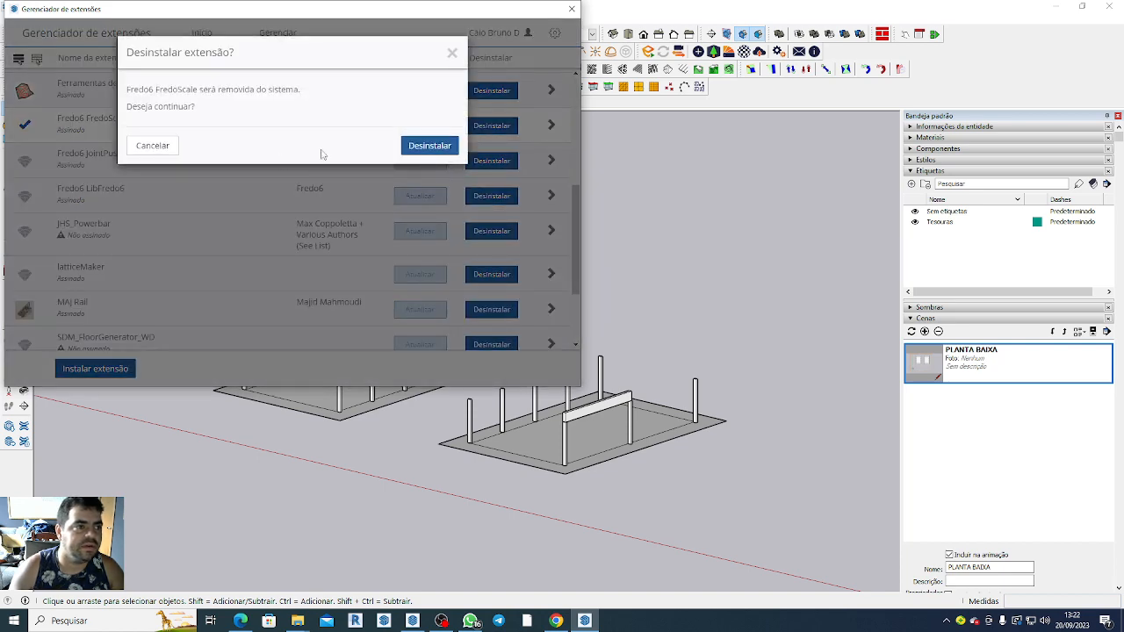
left_click(429, 151)
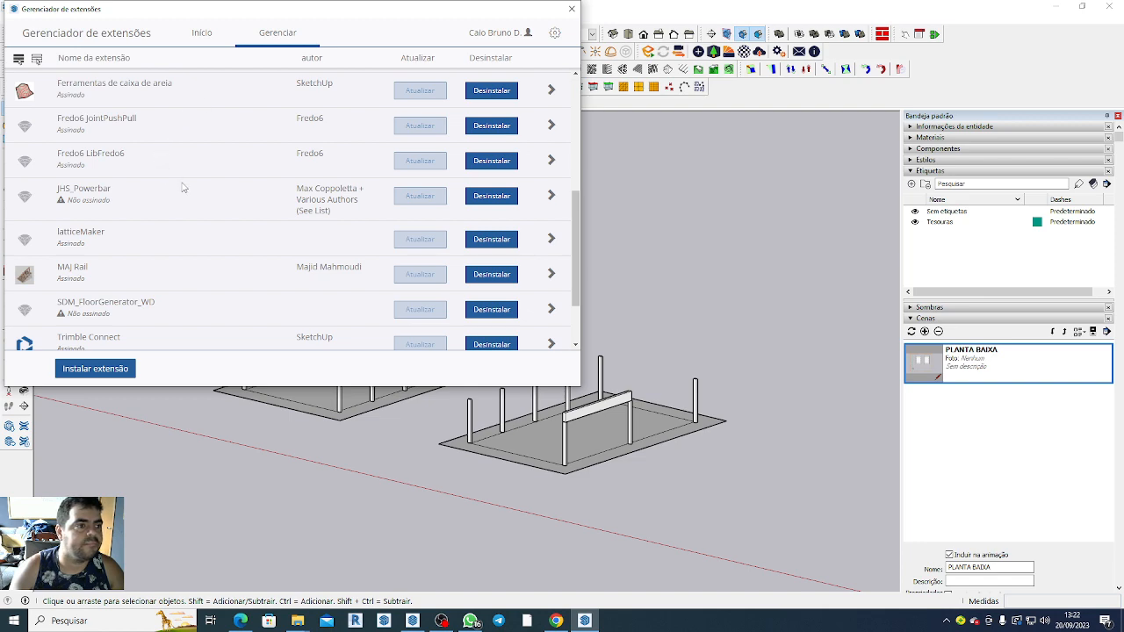
Uninstall the 1001bit pro extension and close the extension manager.
scroll(188, 190, "up", 3)
scroll(194, 200, "up", 1)
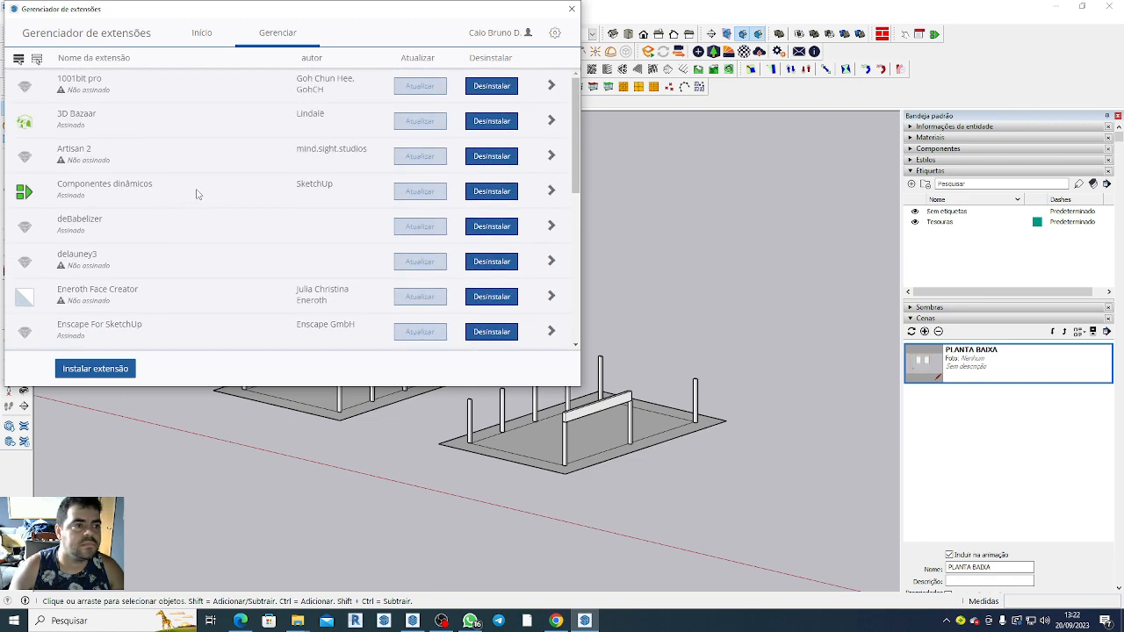
left_click(98, 84)
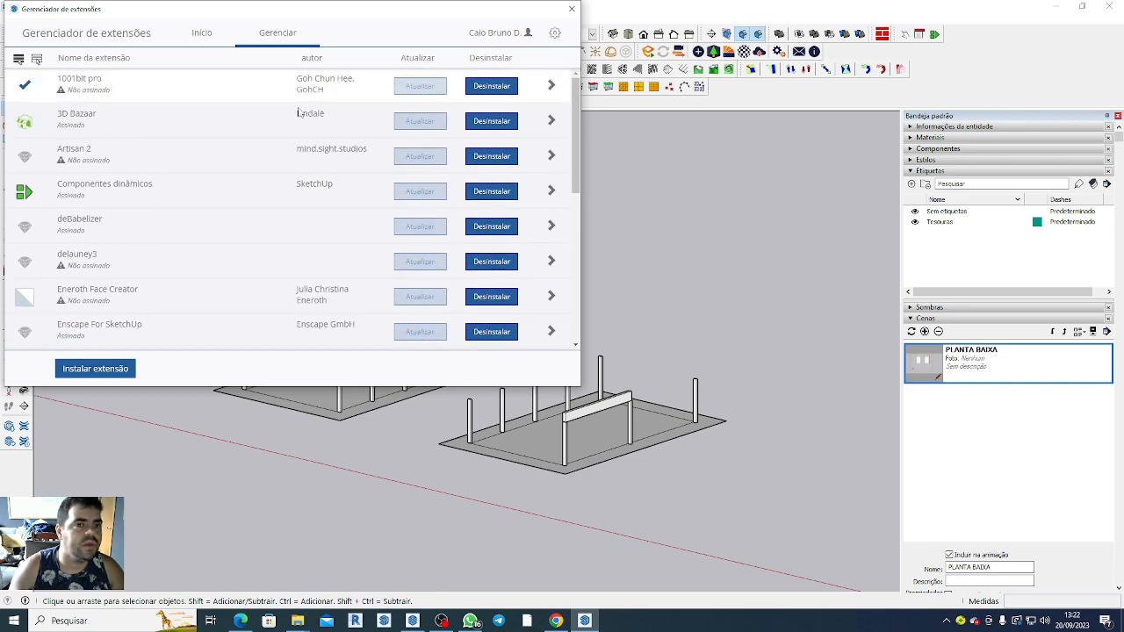
left_click(495, 91)
left_click(446, 132)
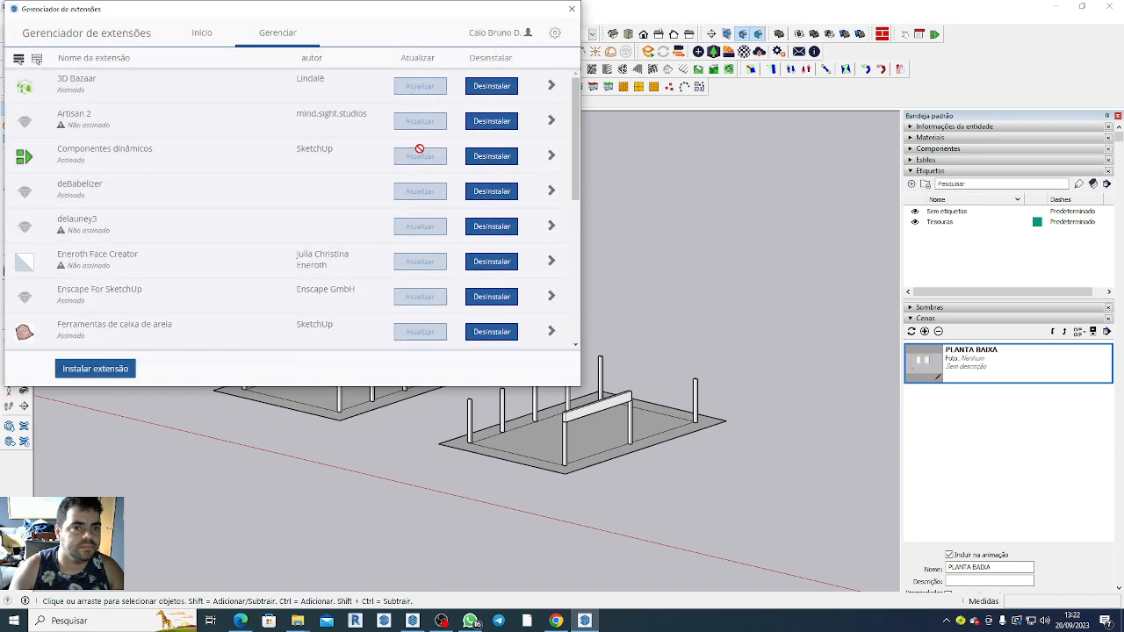
left_click(572, 9)
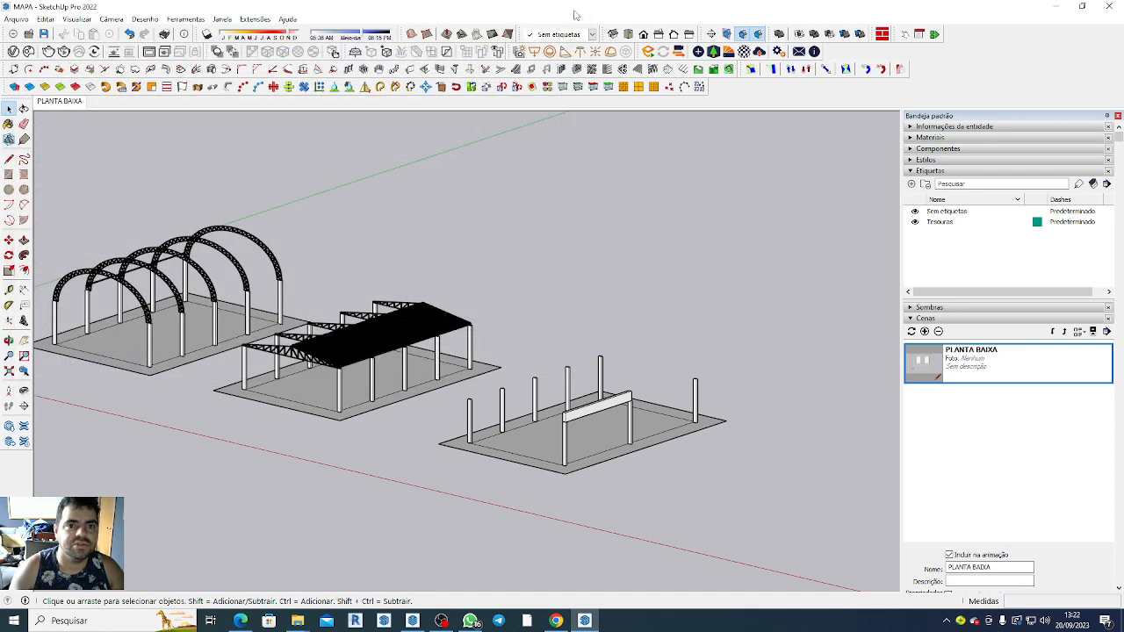
Undock and close the toolbars left behind by the uninstalled 1001bit pro and FredoScale extensions.
left_click(725, 70)
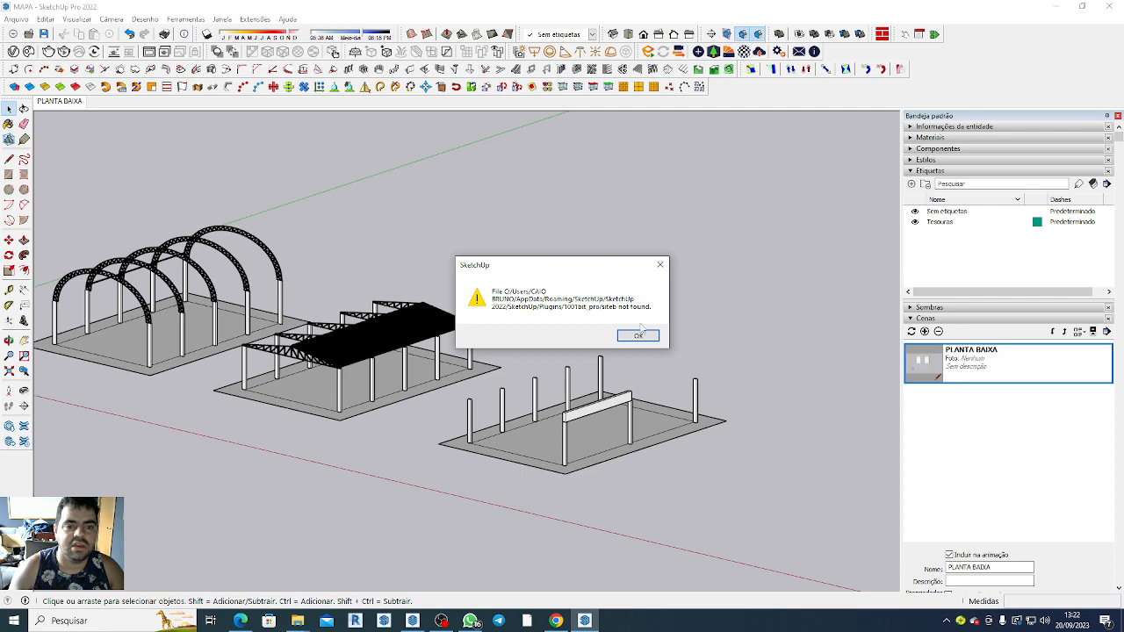
left_click(638, 335)
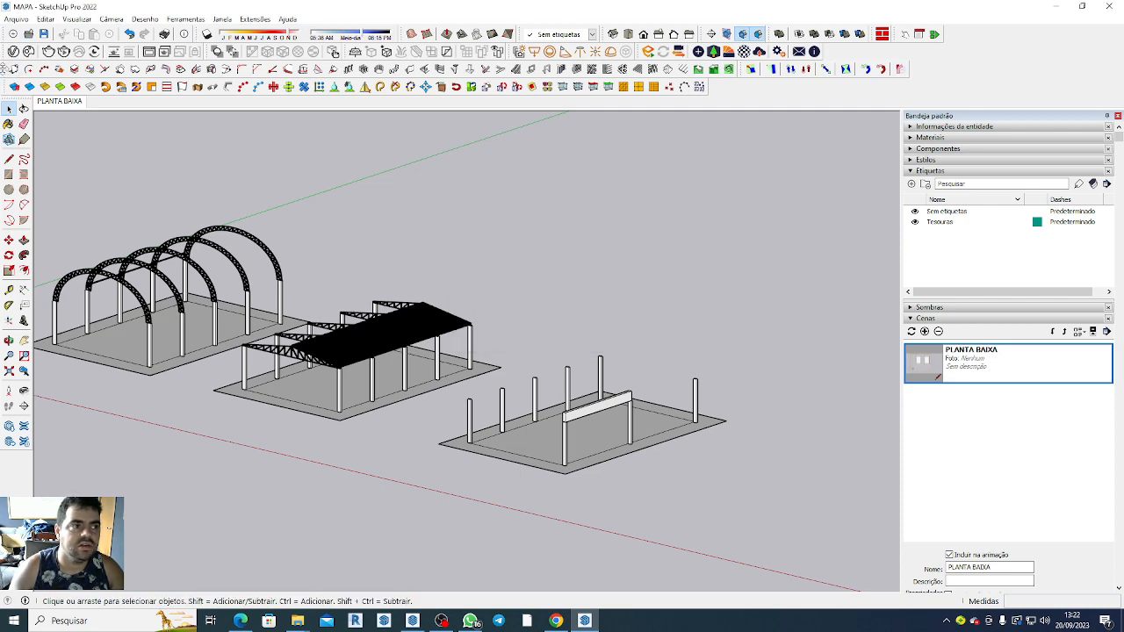
left_click_drag(5, 70, 93, 179)
left_click(454, 162)
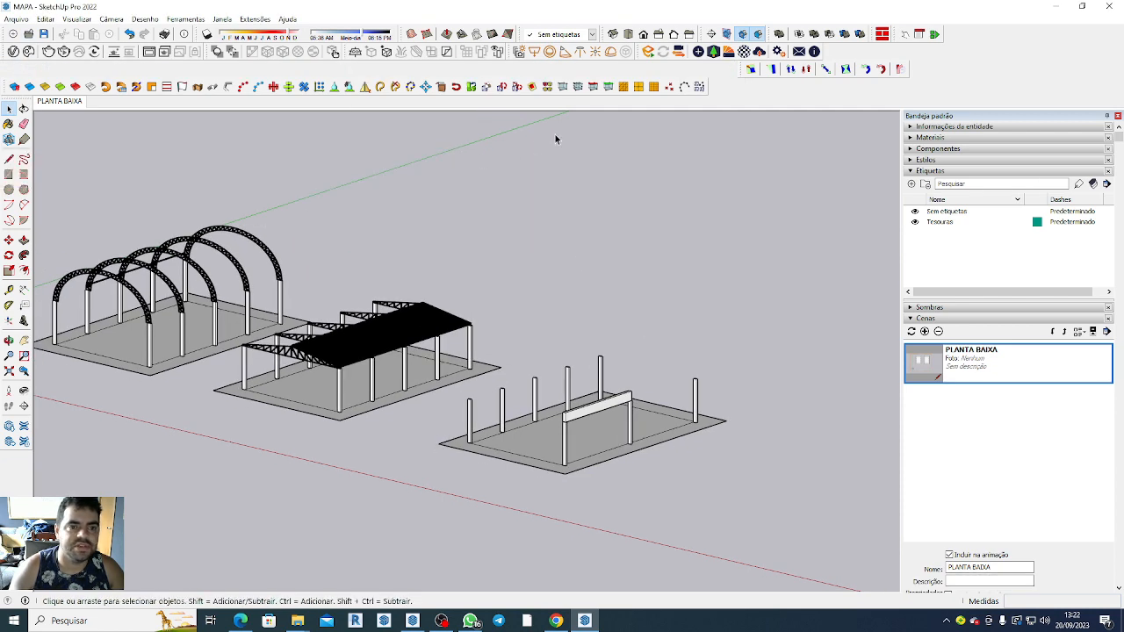
left_click_drag(750, 72, 752, 182)
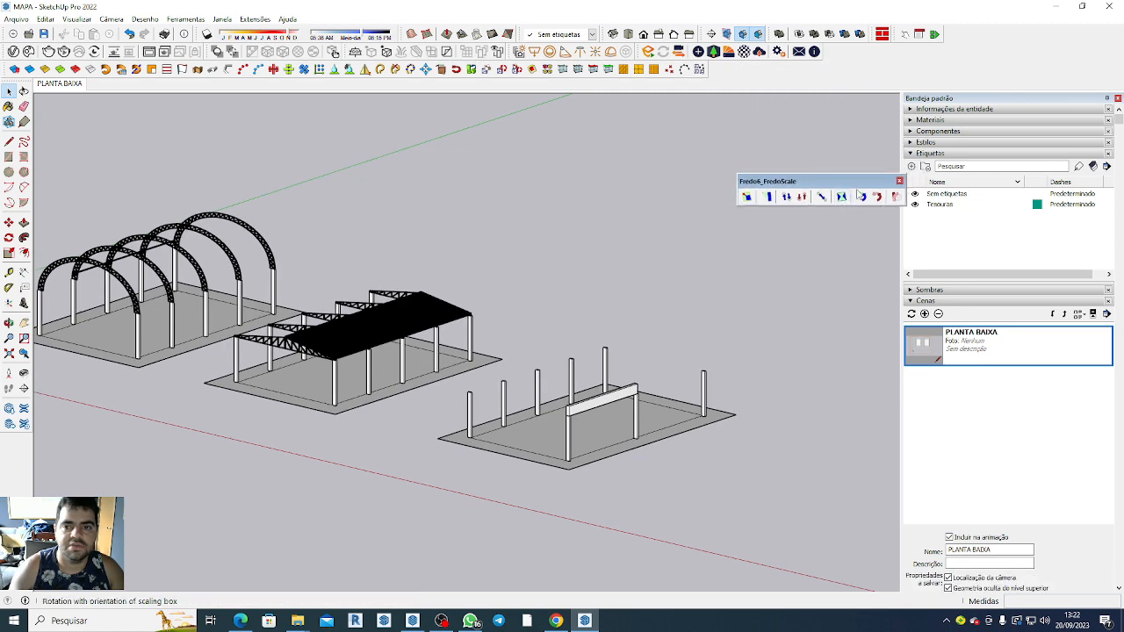
left_click(900, 182)
Display the 1001bit pro toolbar from the list of available toolbars and close it again.
right_click(919, 68)
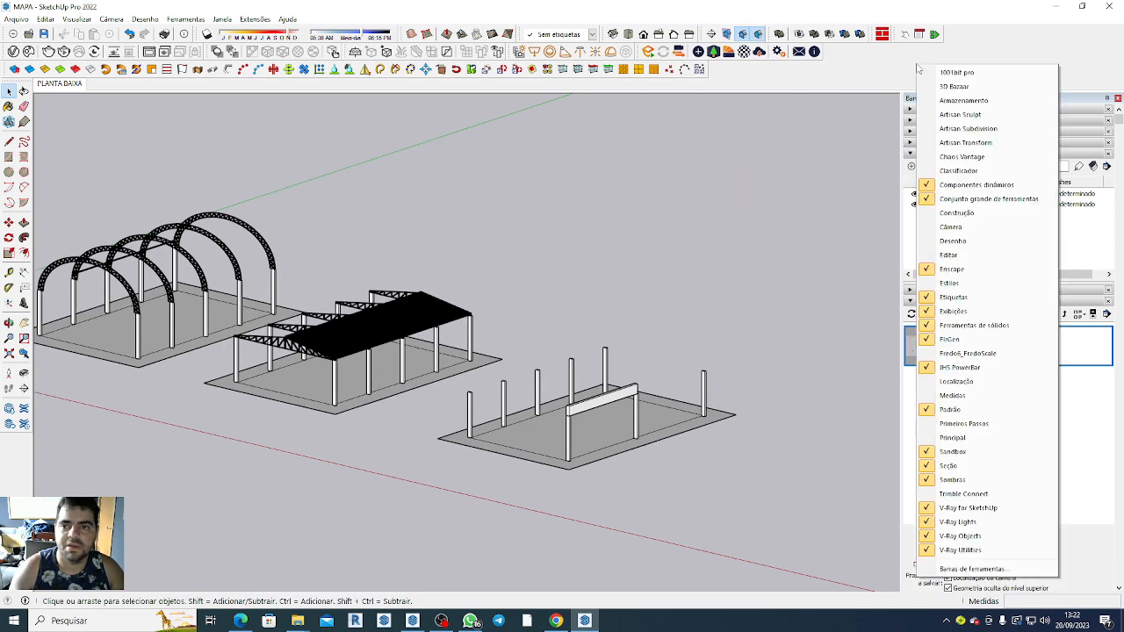
left_click(947, 74)
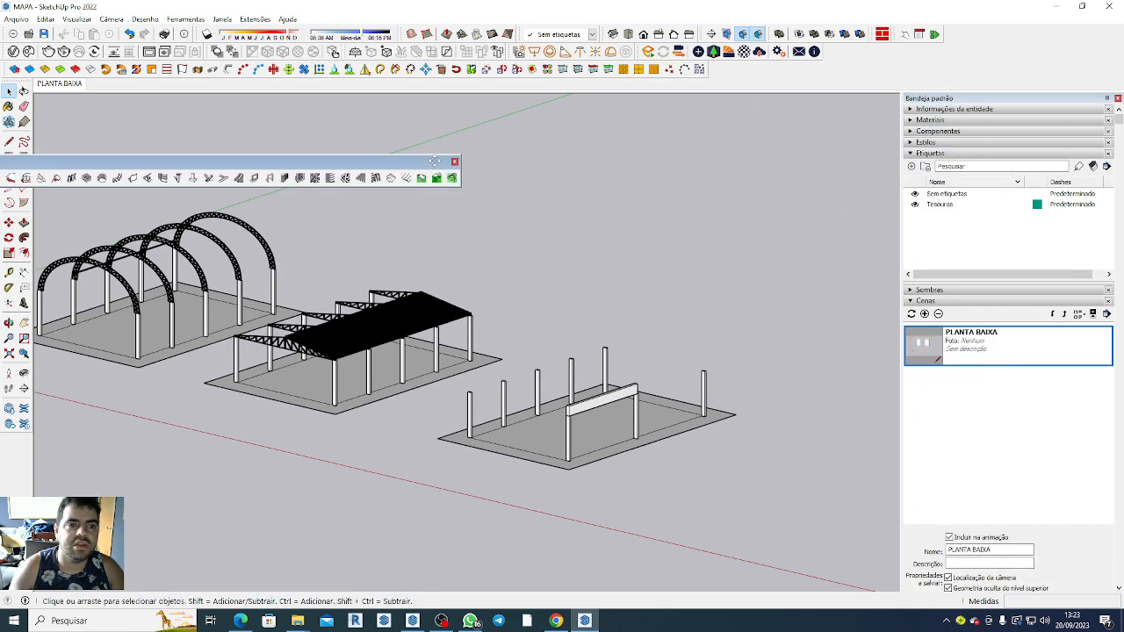
left_click_drag(453, 167, 518, 188)
left_click(534, 184)
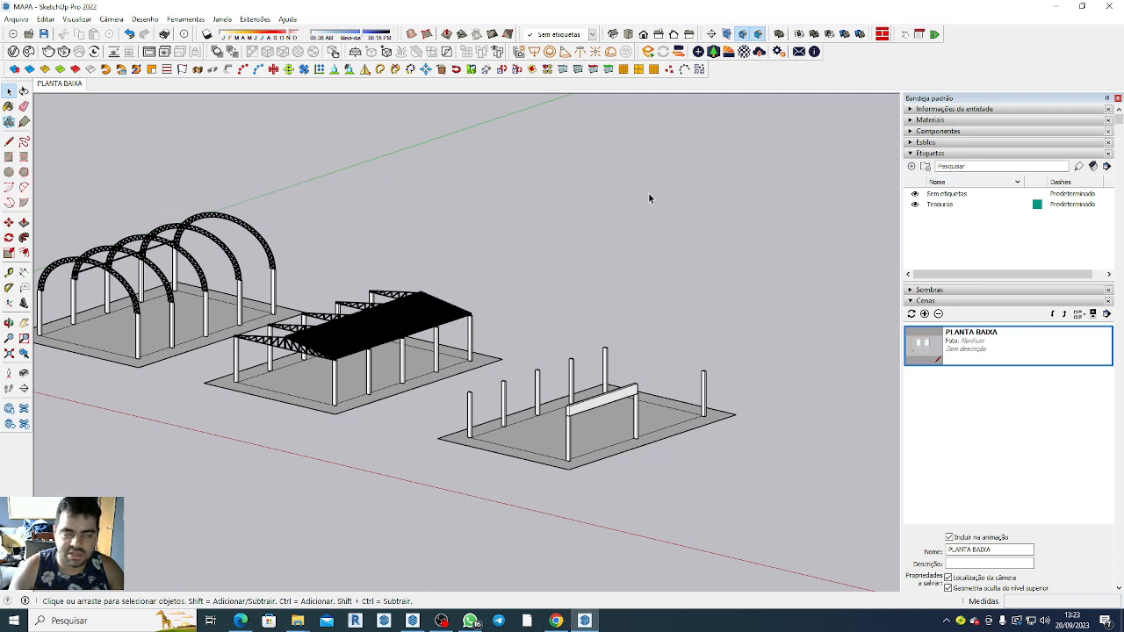
left_click(1057, 6)
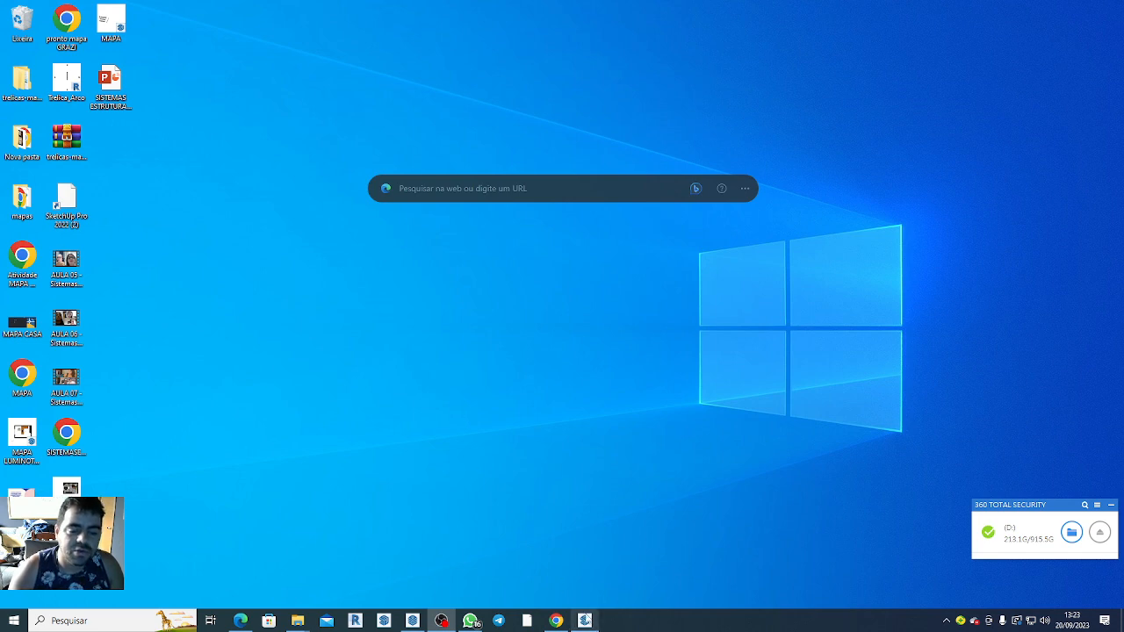
left_click(583, 620)
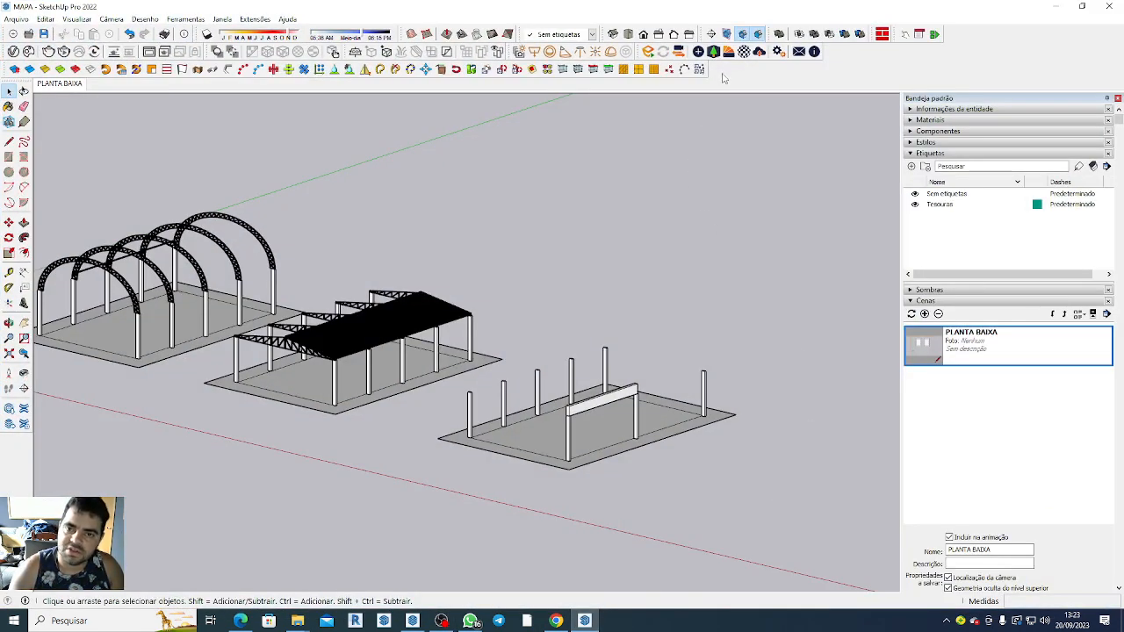
Install the FredoScale_v3.0a extension from the mapas folder on the desktop and close the extension manager.
left_click(254, 19)
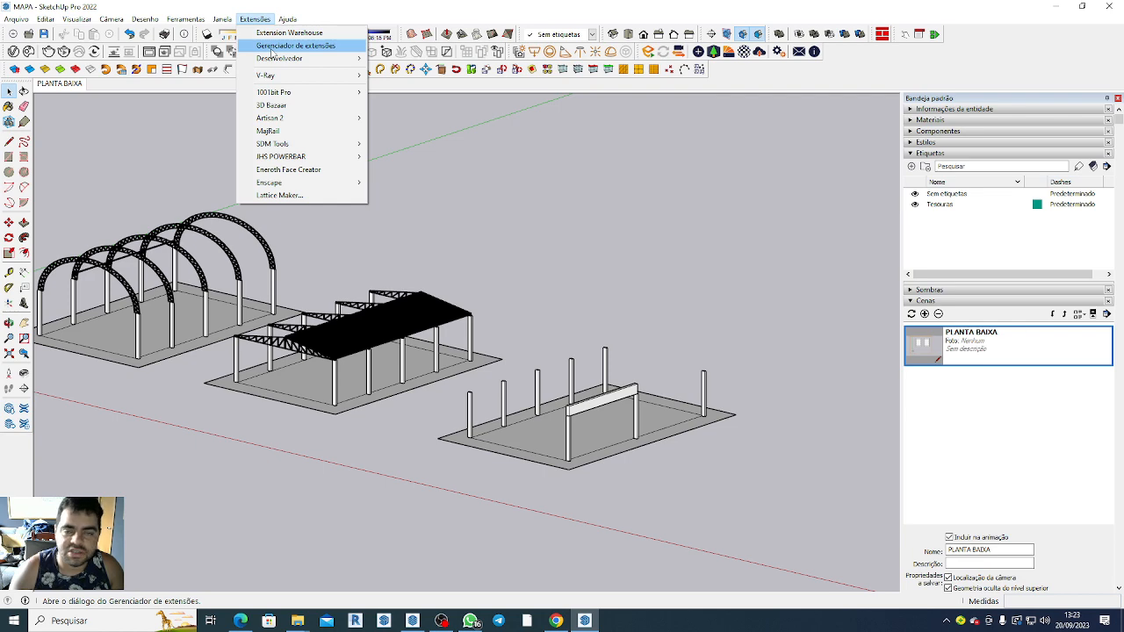
left_click(272, 48)
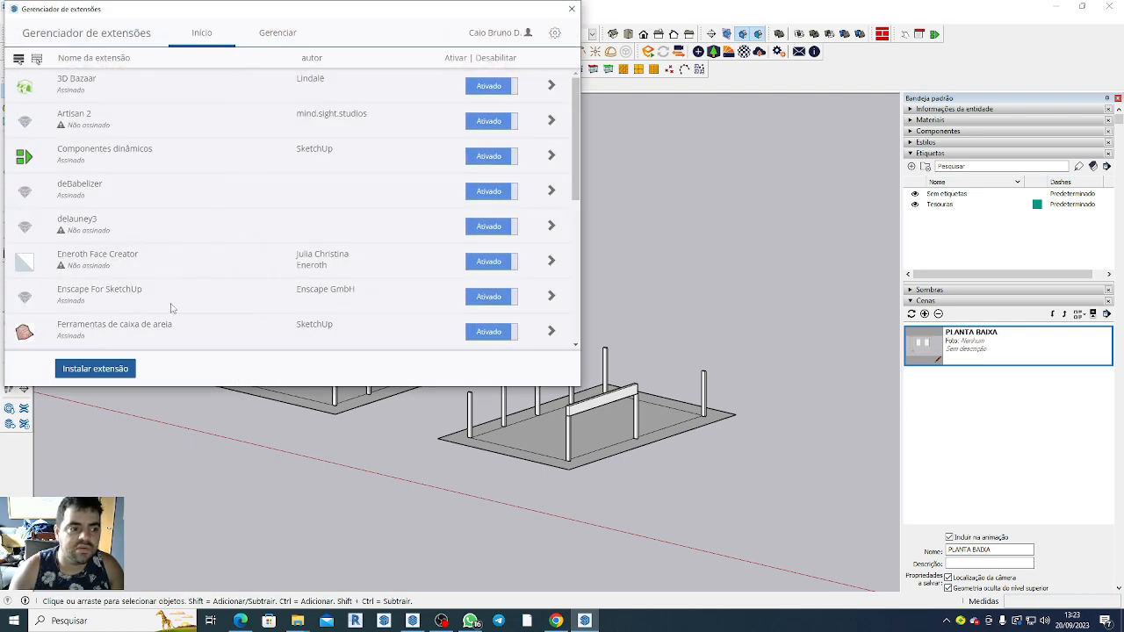
left_click(95, 369)
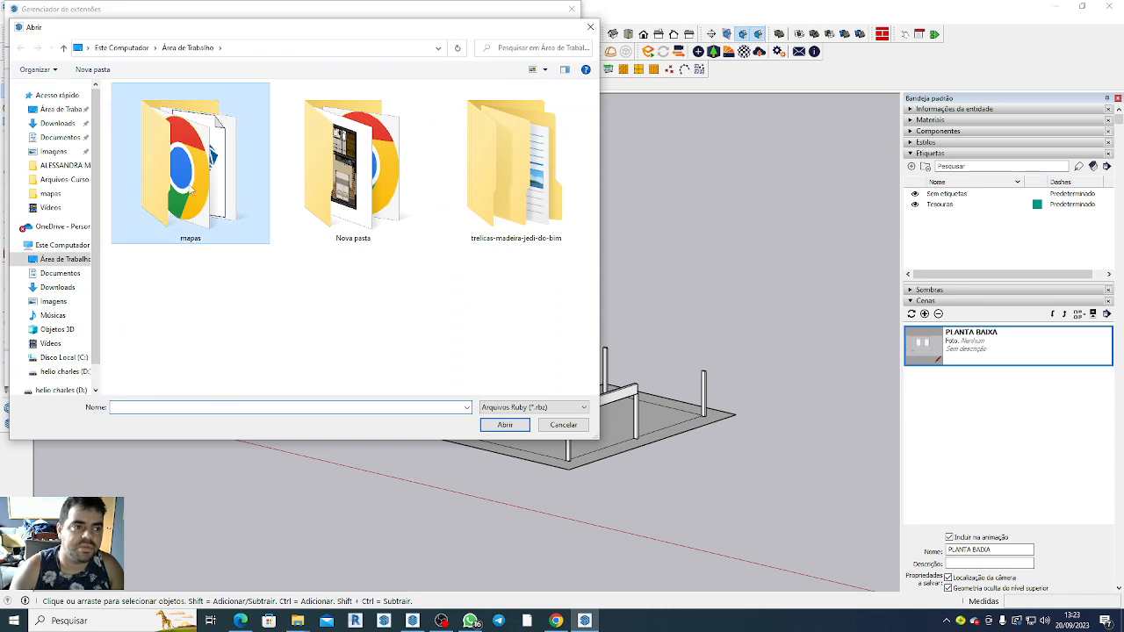
double_click(190, 188)
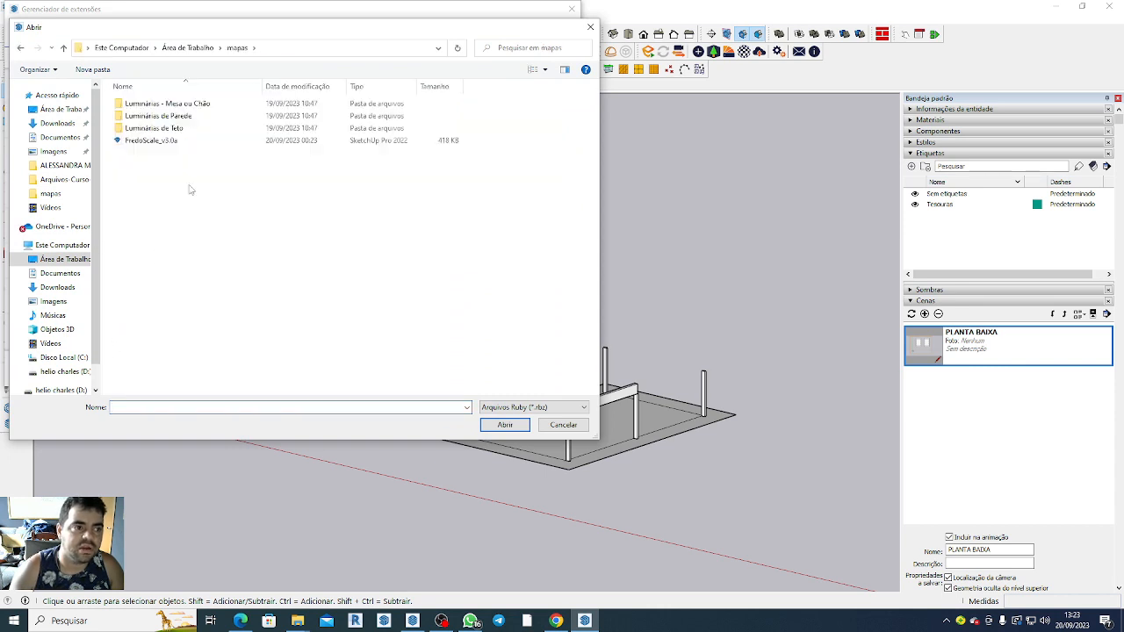
left_click(155, 146)
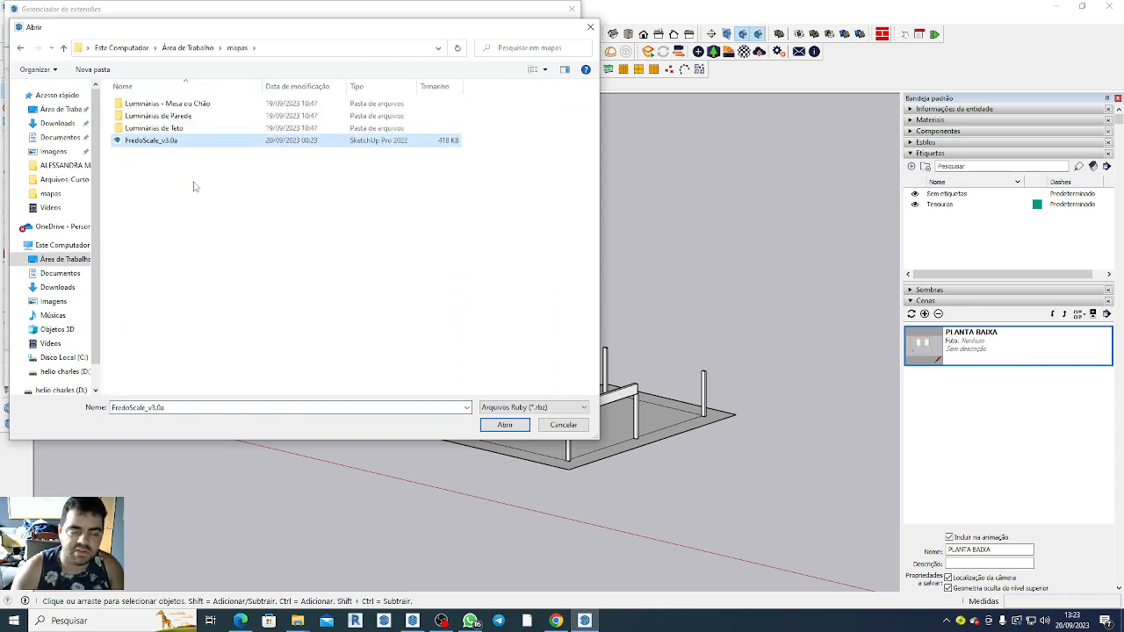
left_click(508, 428)
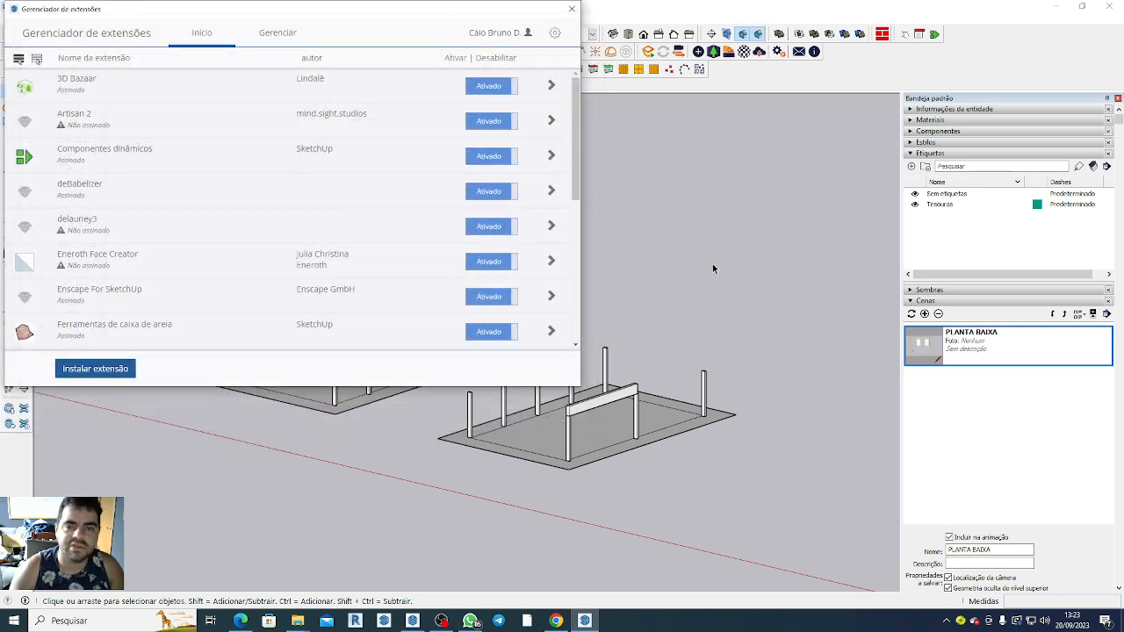
right_click(857, 65)
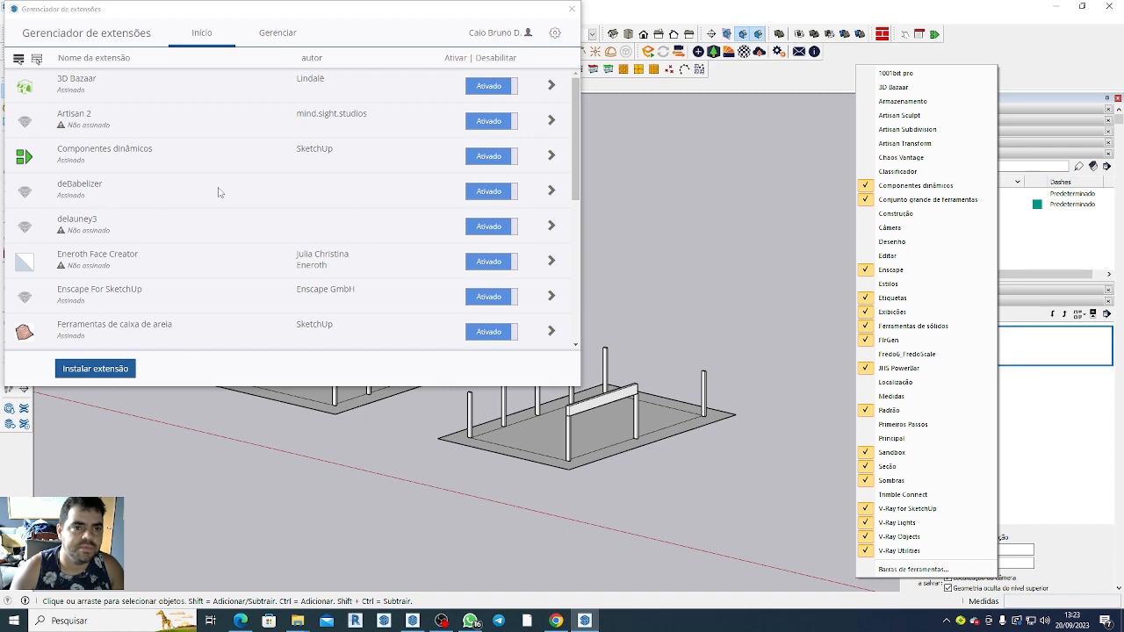
left_click(572, 9)
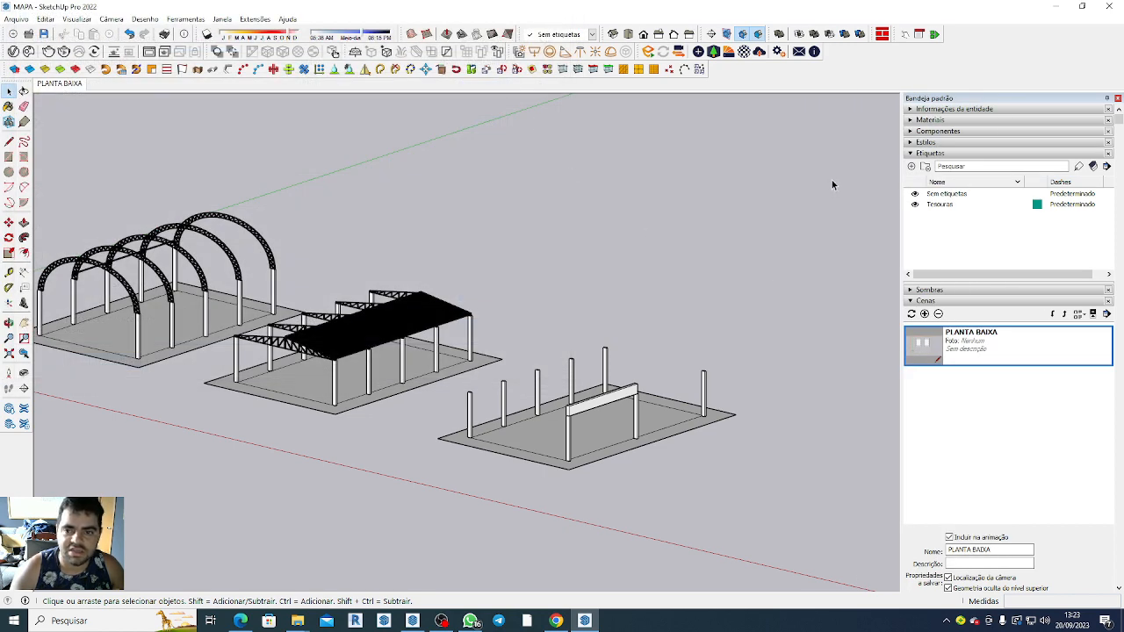
Display the Fredo6_FredoScale toolbar and dock it at the end of the third toolbar row.
right_click(831, 78)
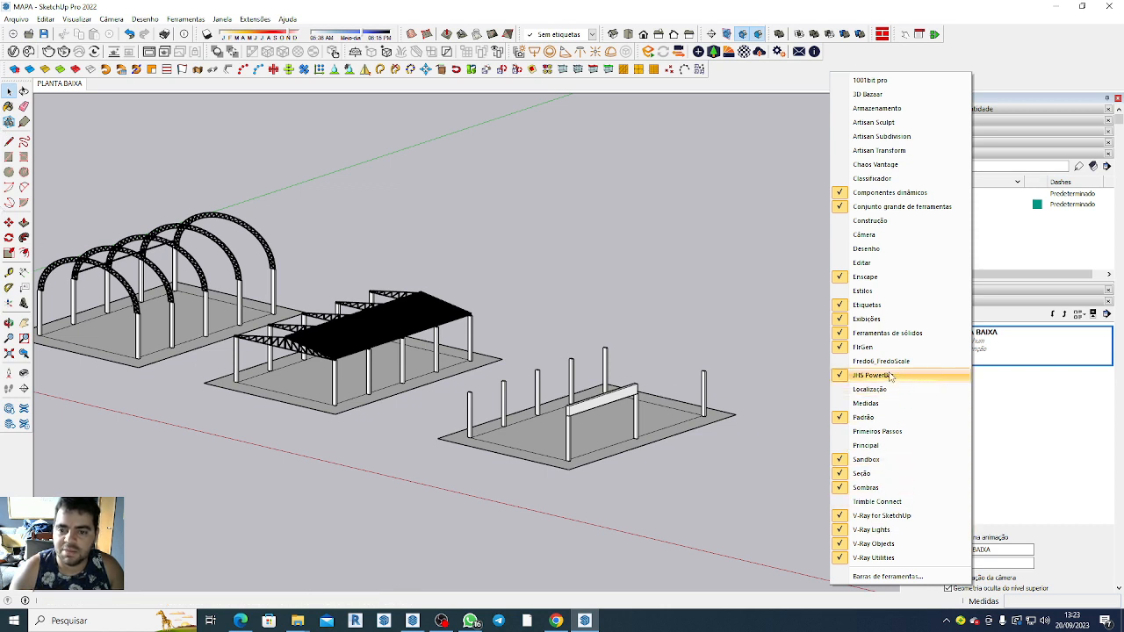
left_click(842, 362)
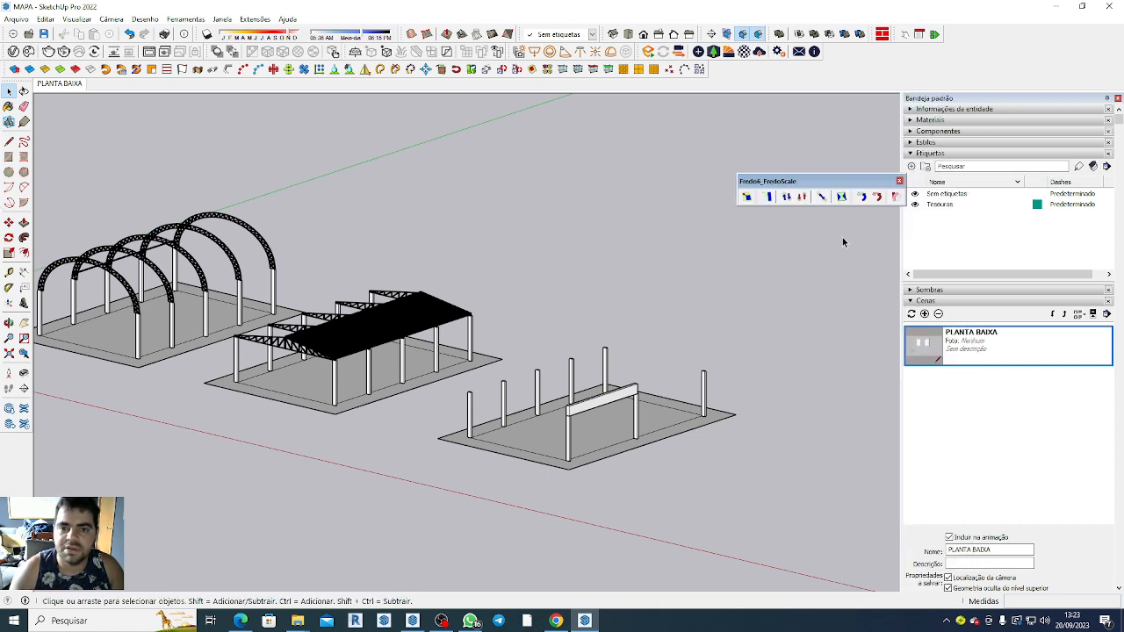
left_click_drag(838, 182, 861, 137)
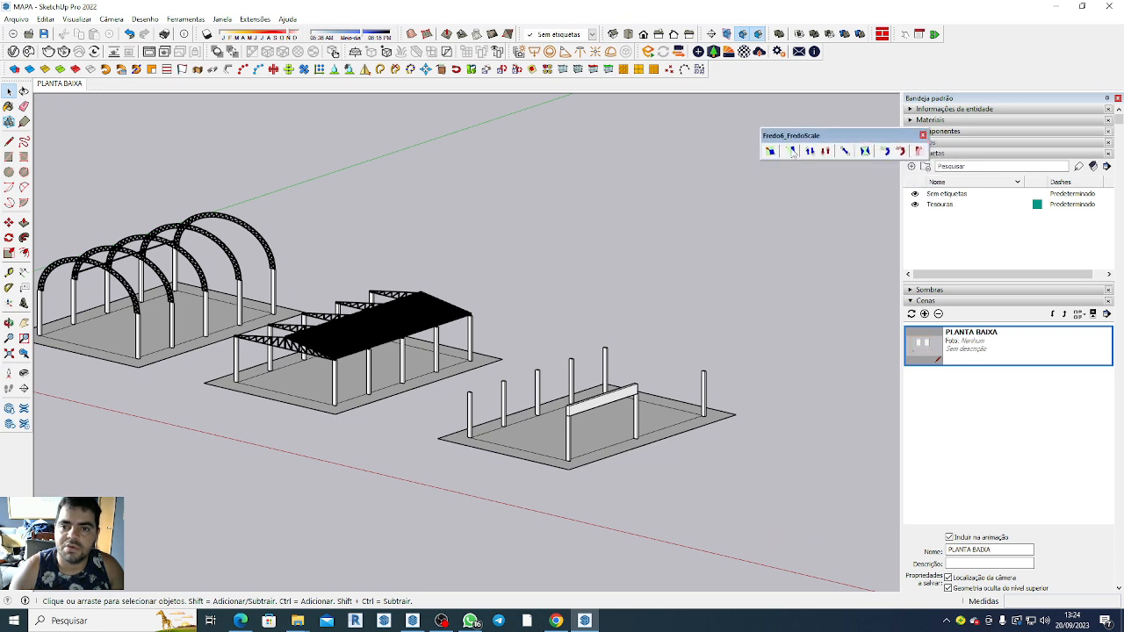
left_click_drag(771, 136, 774, 70)
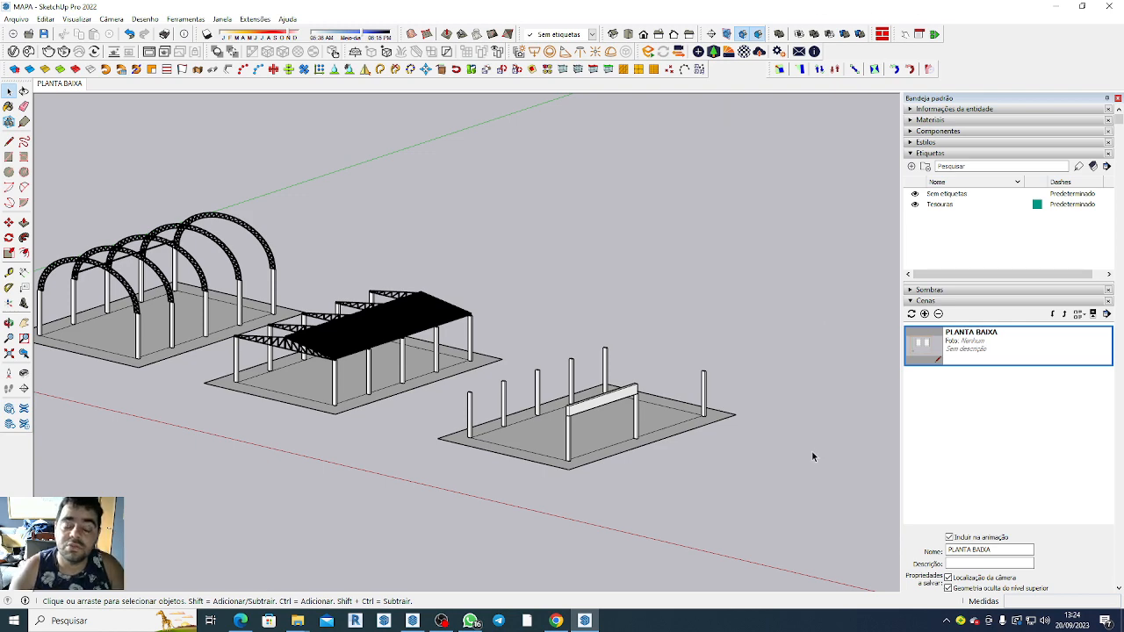
Extract the 1001bit_pro archive inside the desktop's mapas folder and select the extracted 1001bit_pro folder and 1001bit_pro.rb file.
left_click(1056, 6)
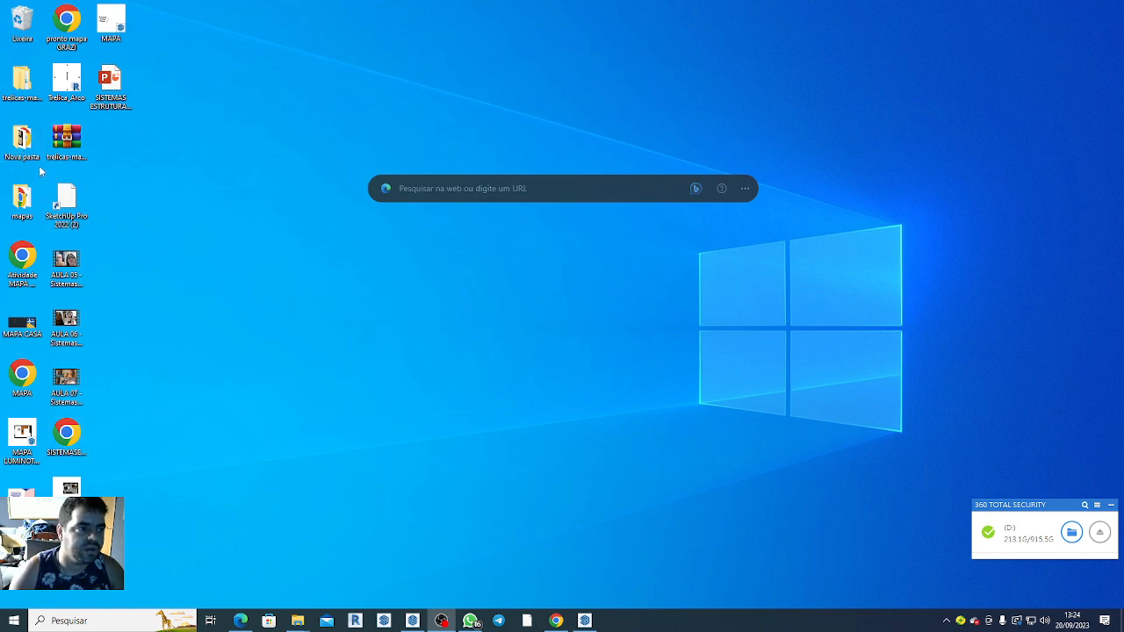
double_click(22, 197)
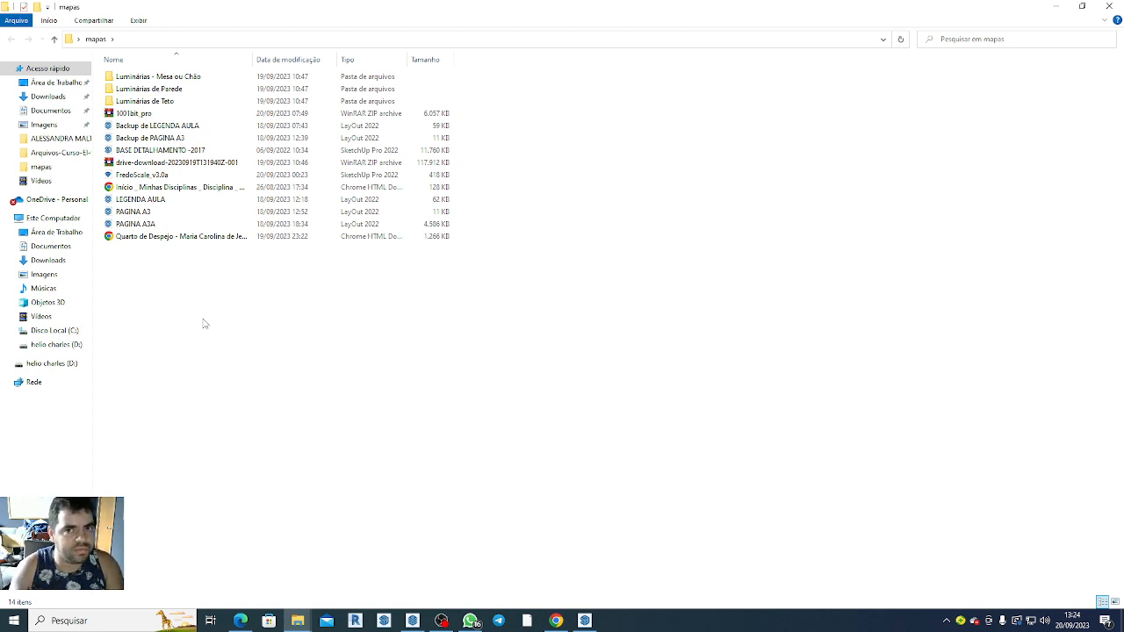
left_click(132, 115)
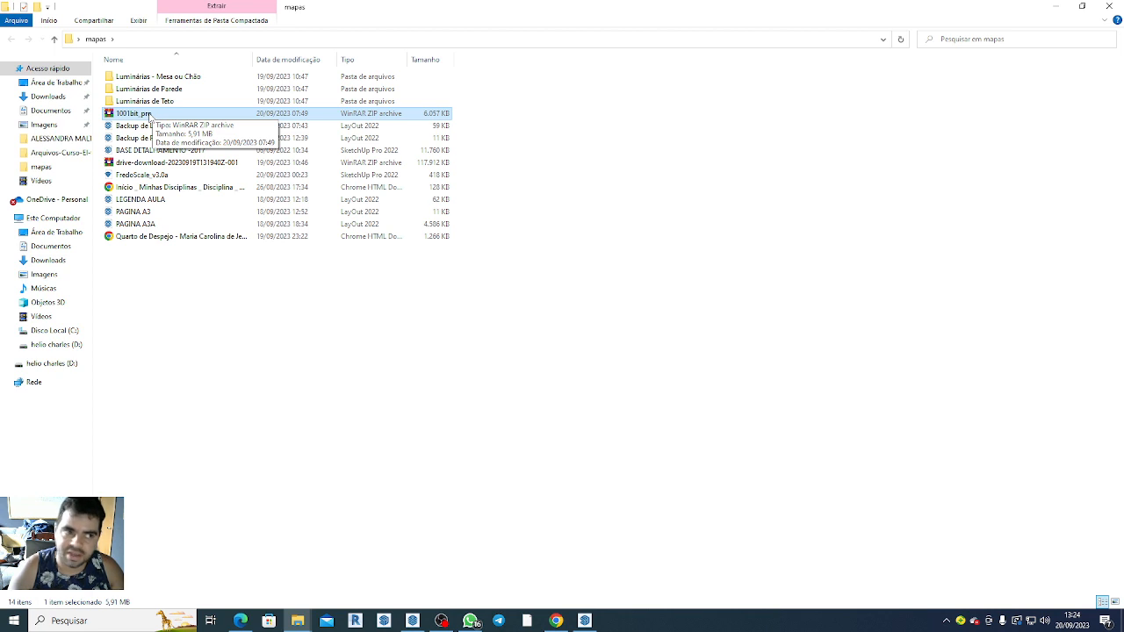
left_click_drag(151, 117, 205, 314)
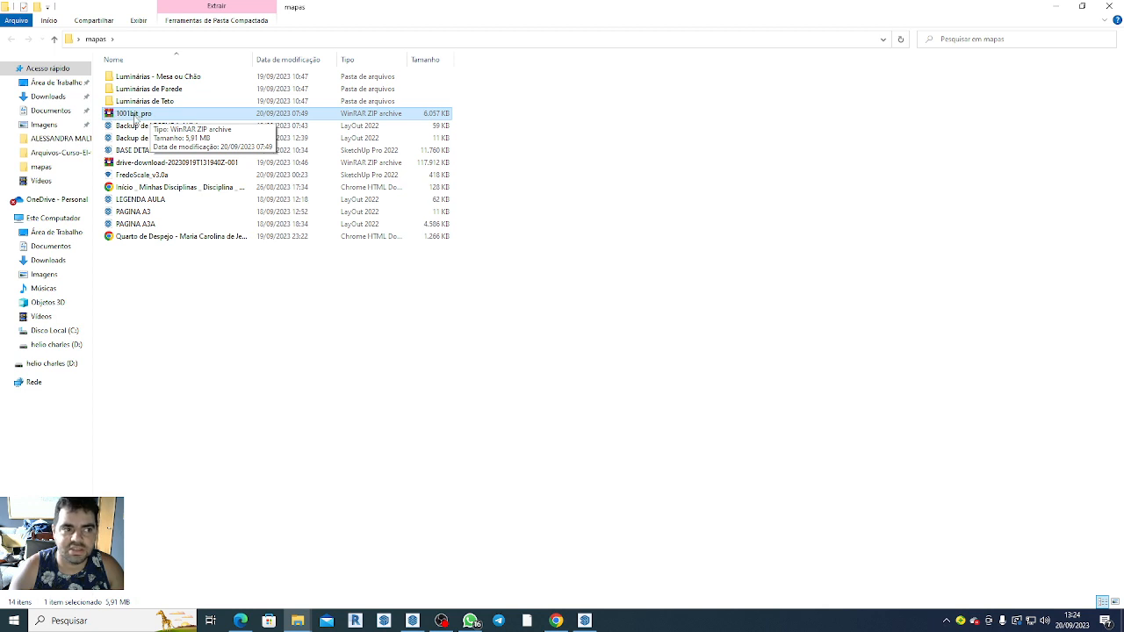
right_click(135, 117)
mouse_move(211, 152)
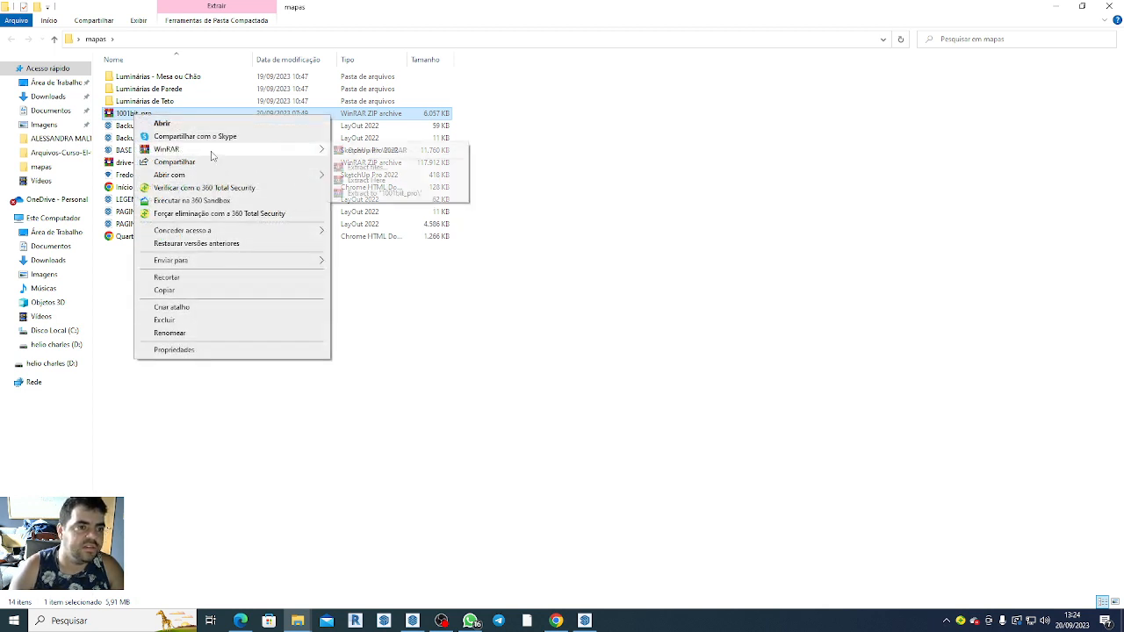
left_click(372, 183)
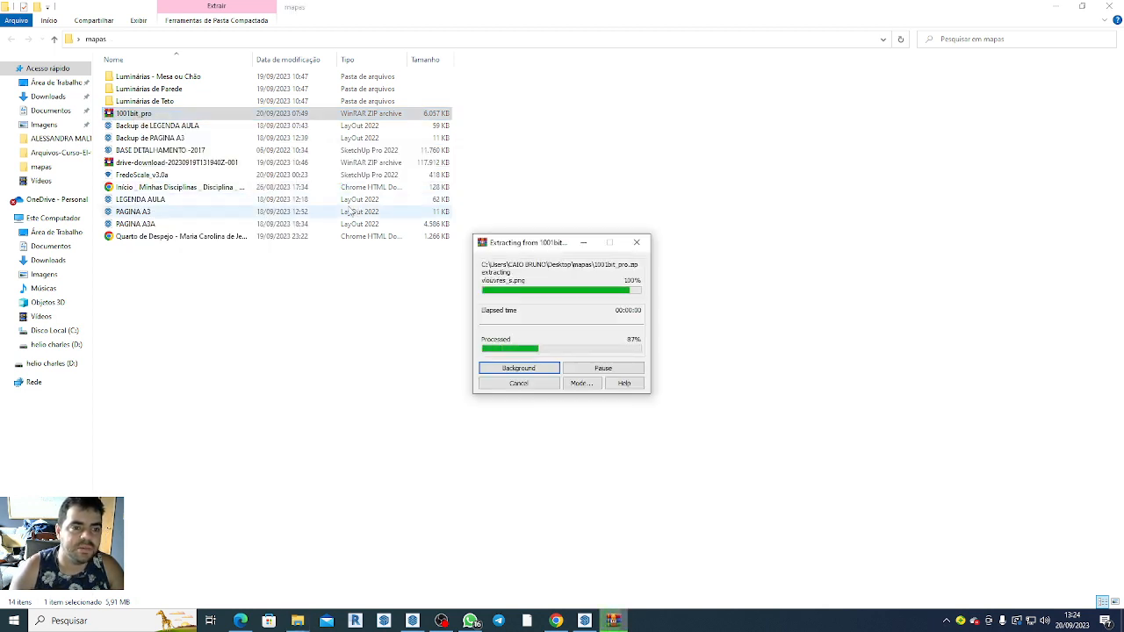
left_click(155, 125)
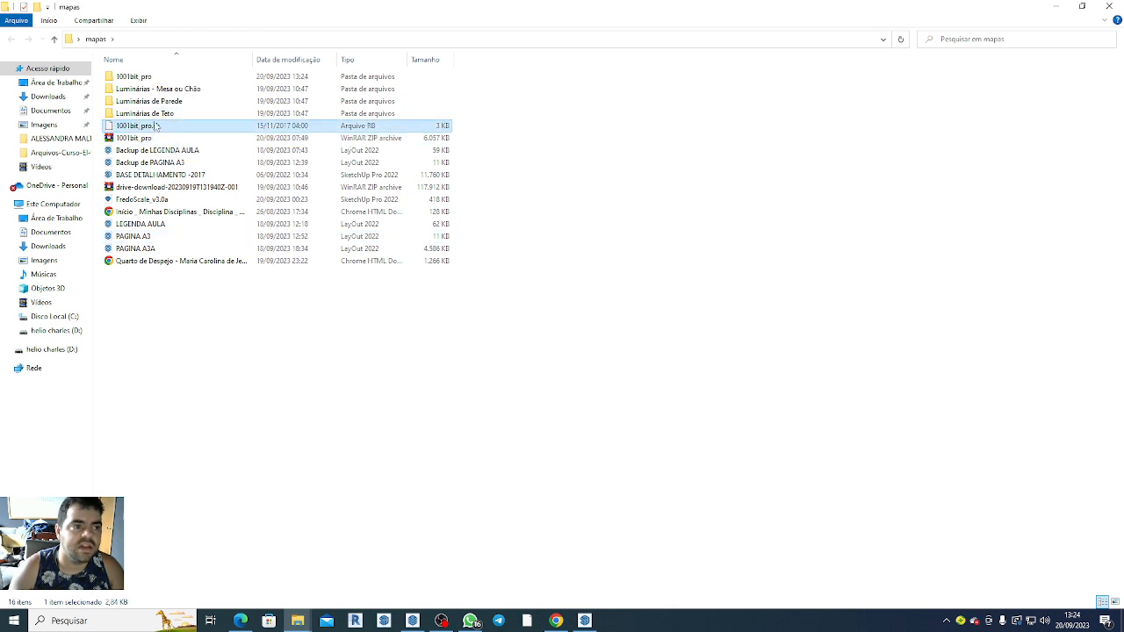
left_click(134, 77, "ctrl")
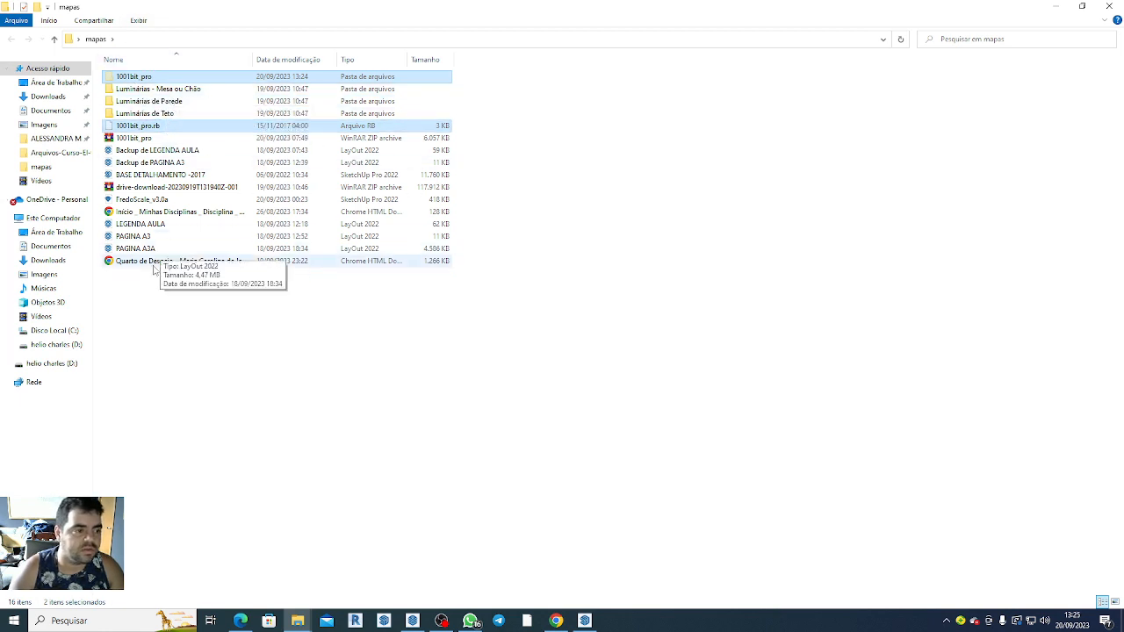
Open the user's profile folder inside Usuários on Disco Local (C:) and check the hidden items display setting.
left_click(54, 331)
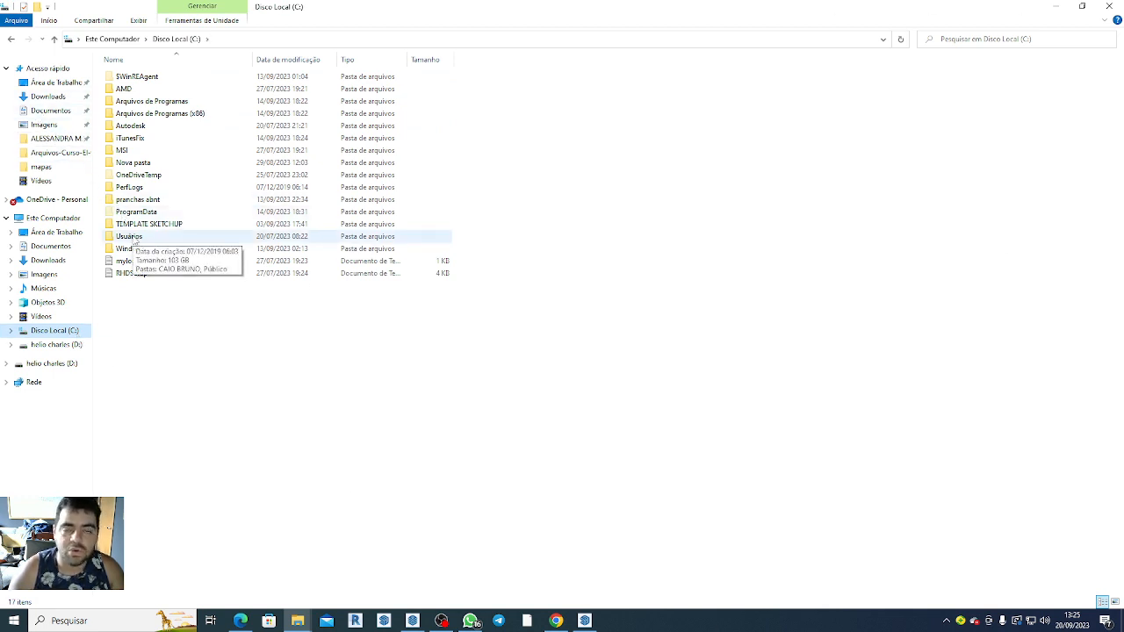
left_click(134, 240)
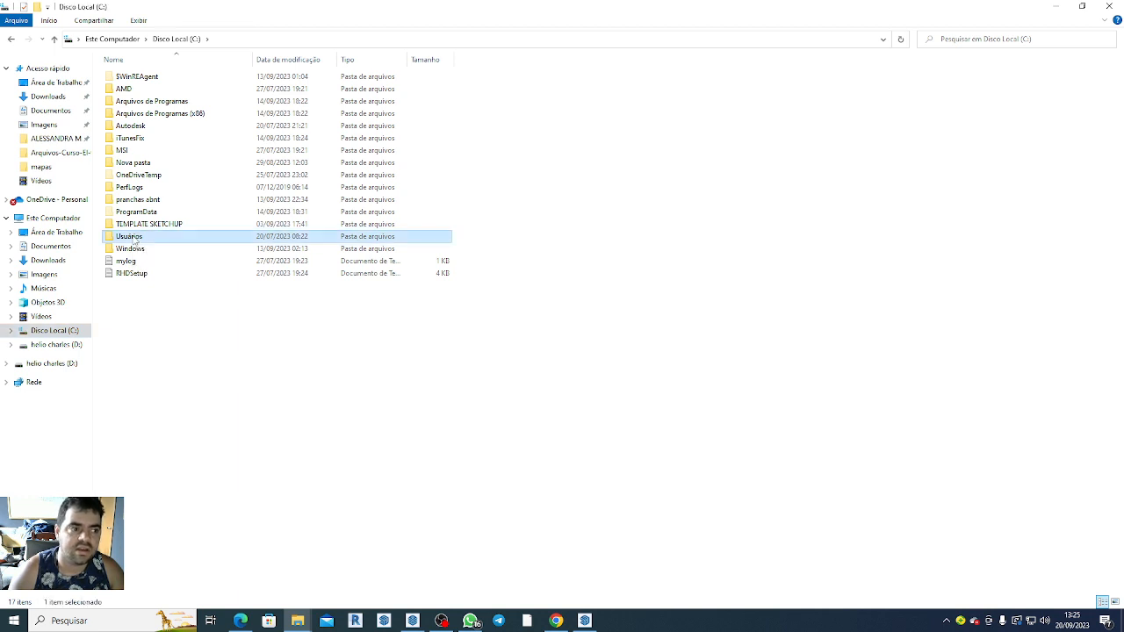
double_click(134, 240)
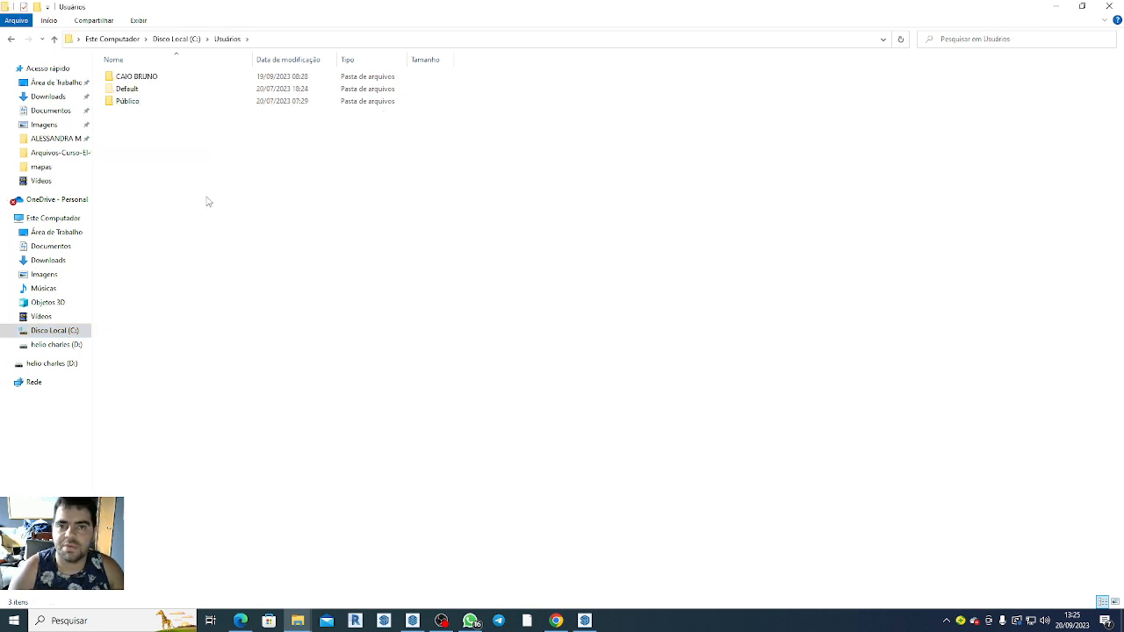
double_click(139, 77)
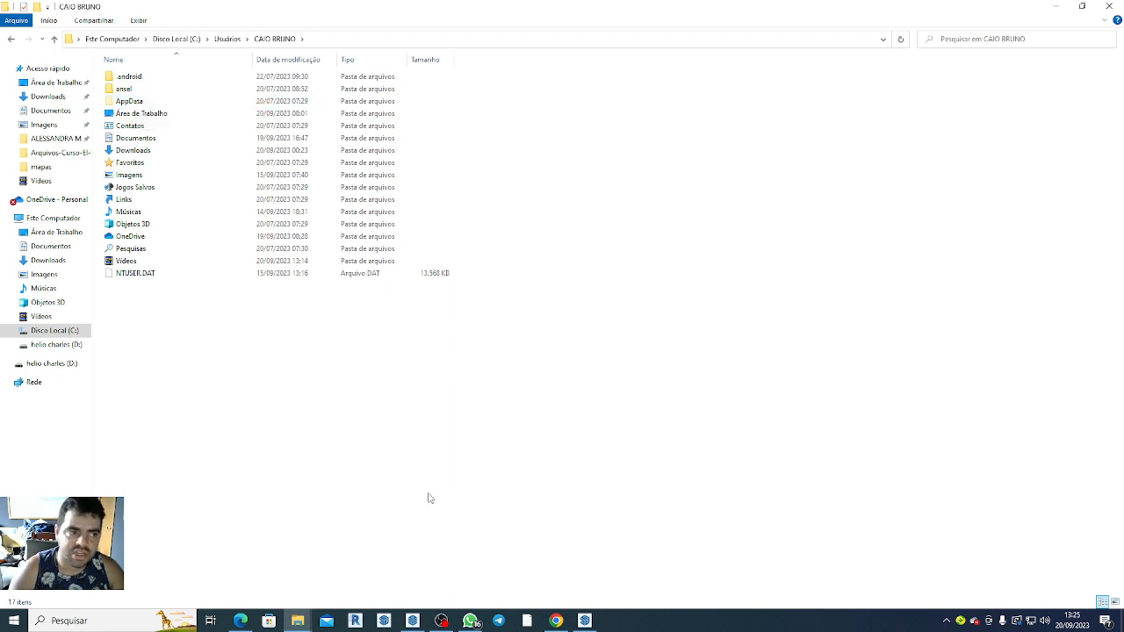
left_click(138, 21)
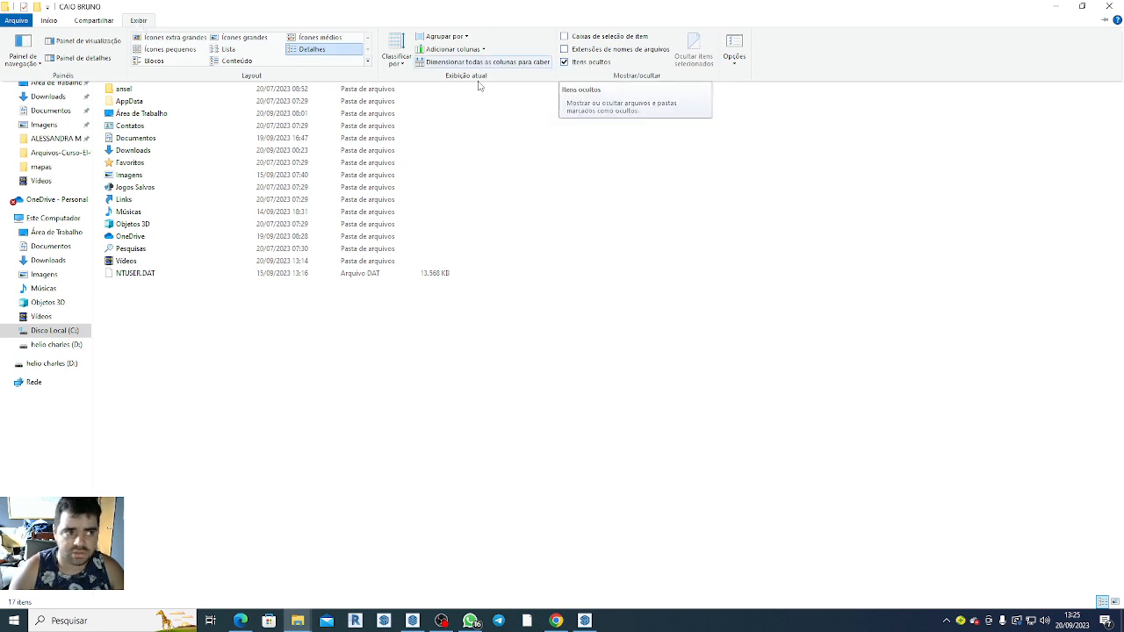
left_click(562, 366)
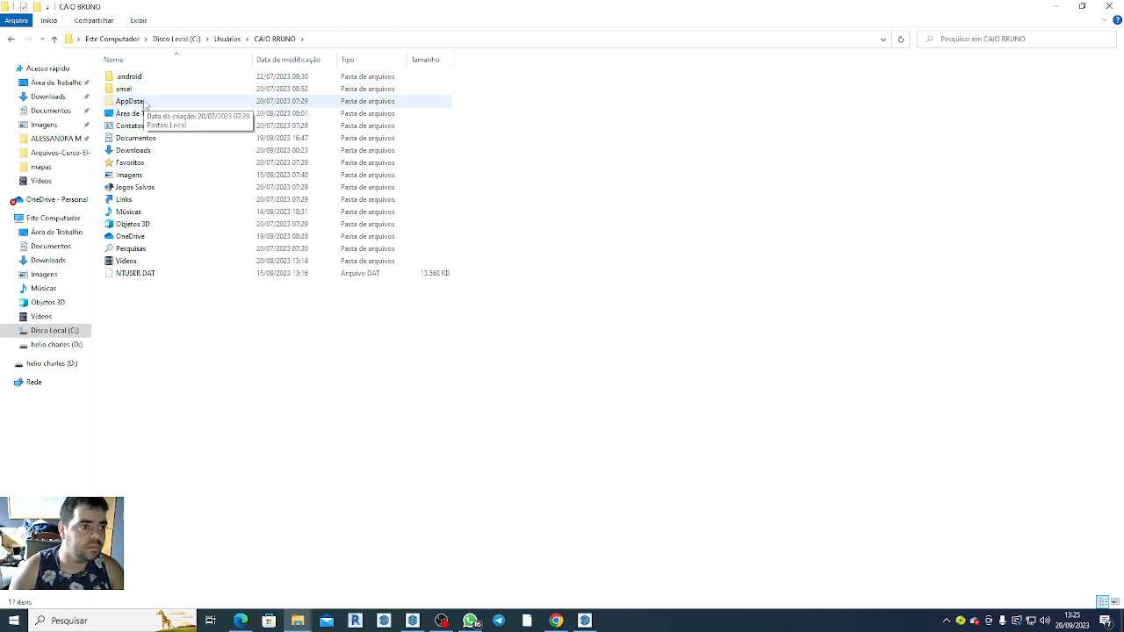
Paste the 1001bit_pro folder and 1001bit_pro.rb file into AppData > Roaming > SketchUp > SketchUp 2022 > SketchUp > Plugins.
double_click(145, 103)
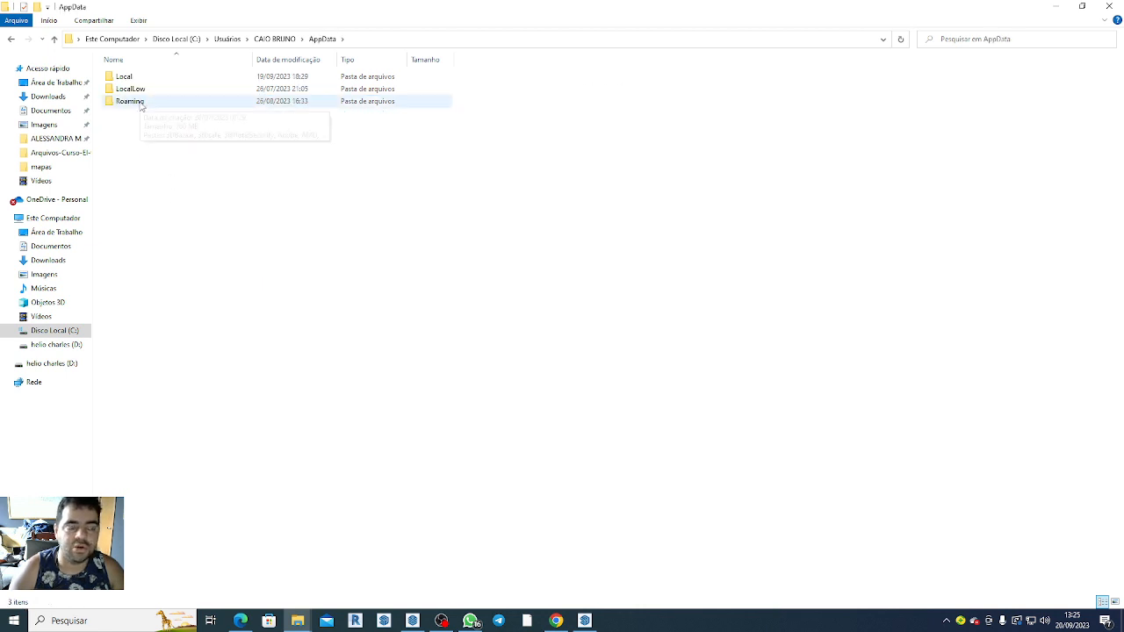
double_click(142, 103)
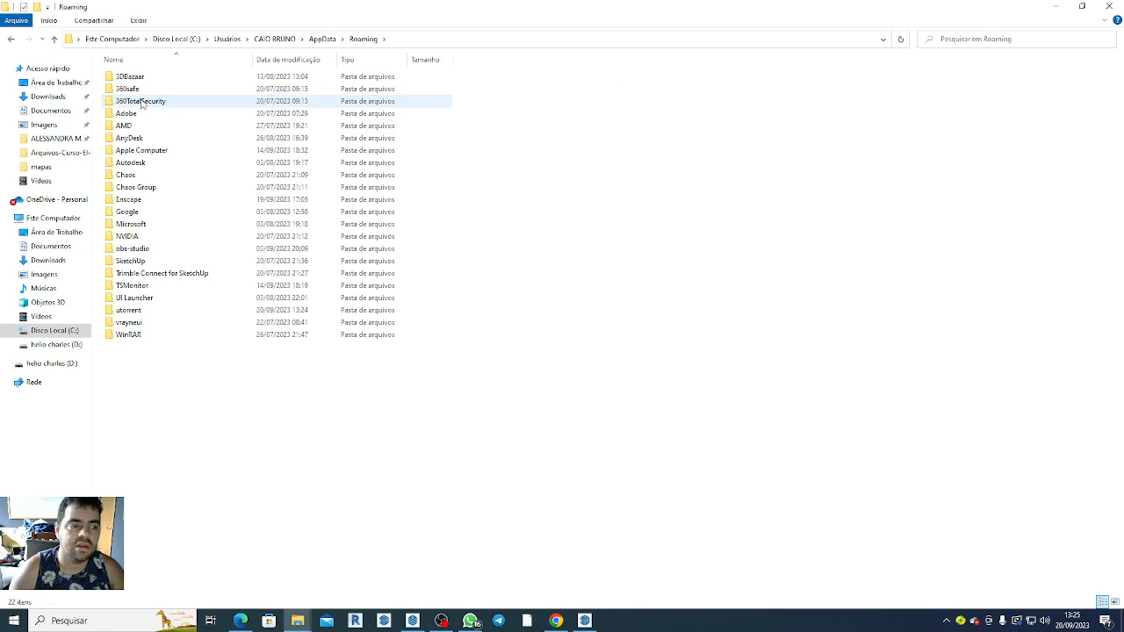
double_click(129, 263)
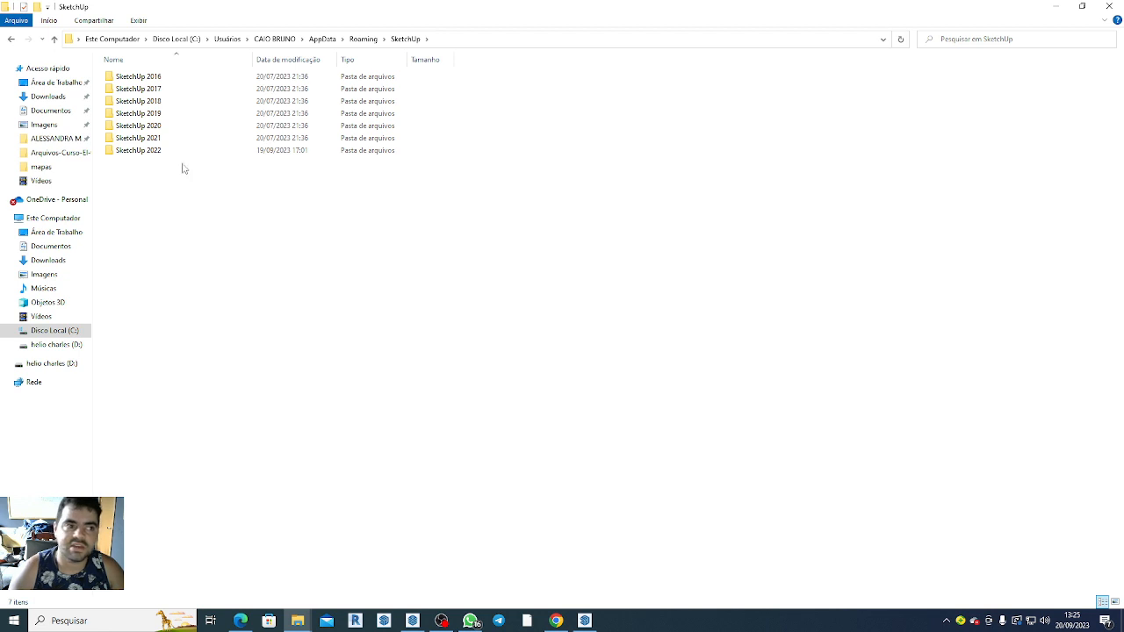
left_click(155, 157)
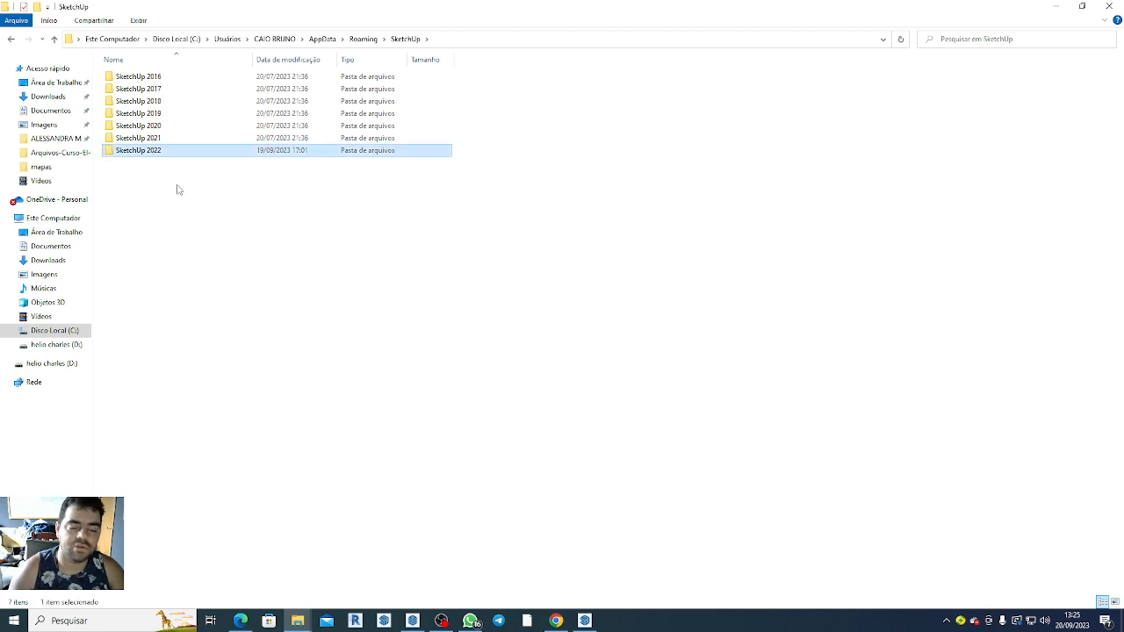
double_click(159, 153)
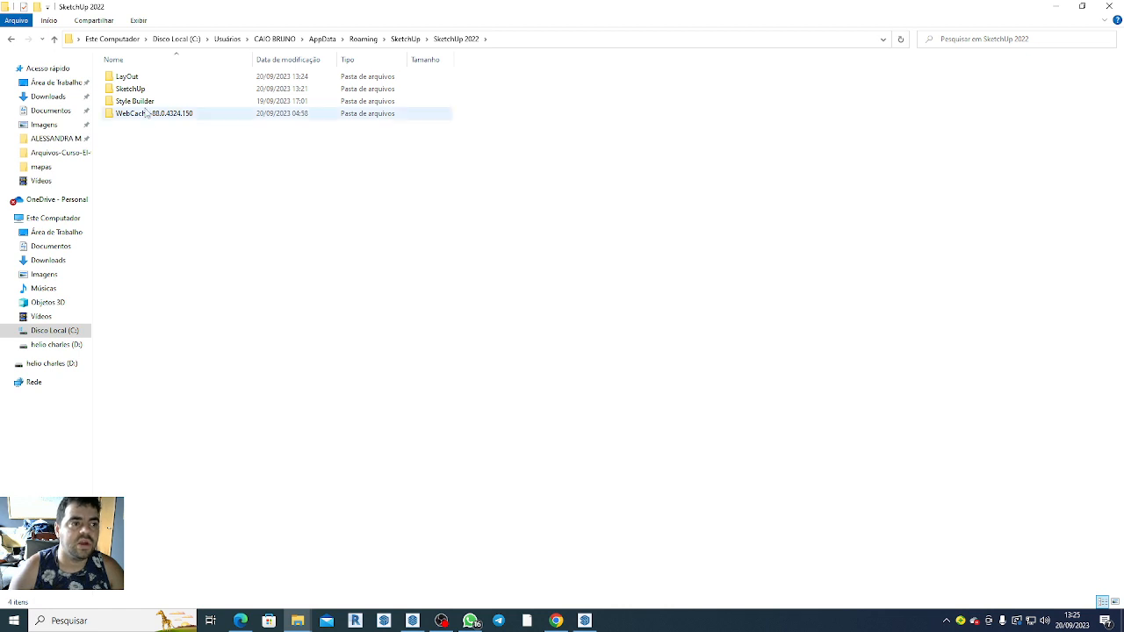
double_click(130, 88)
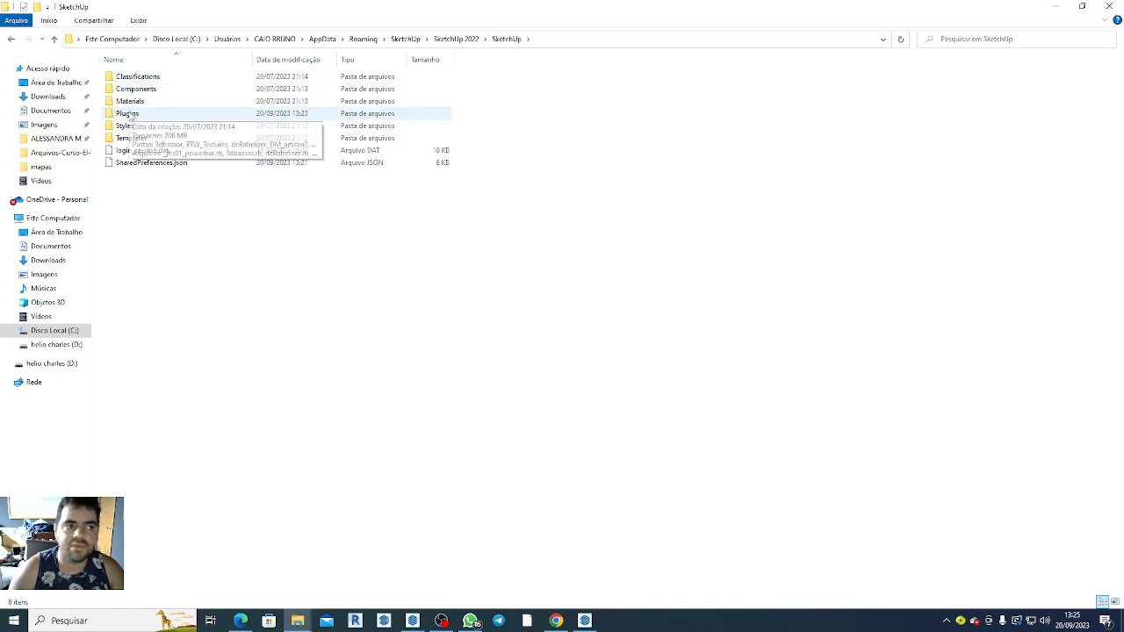
double_click(128, 113)
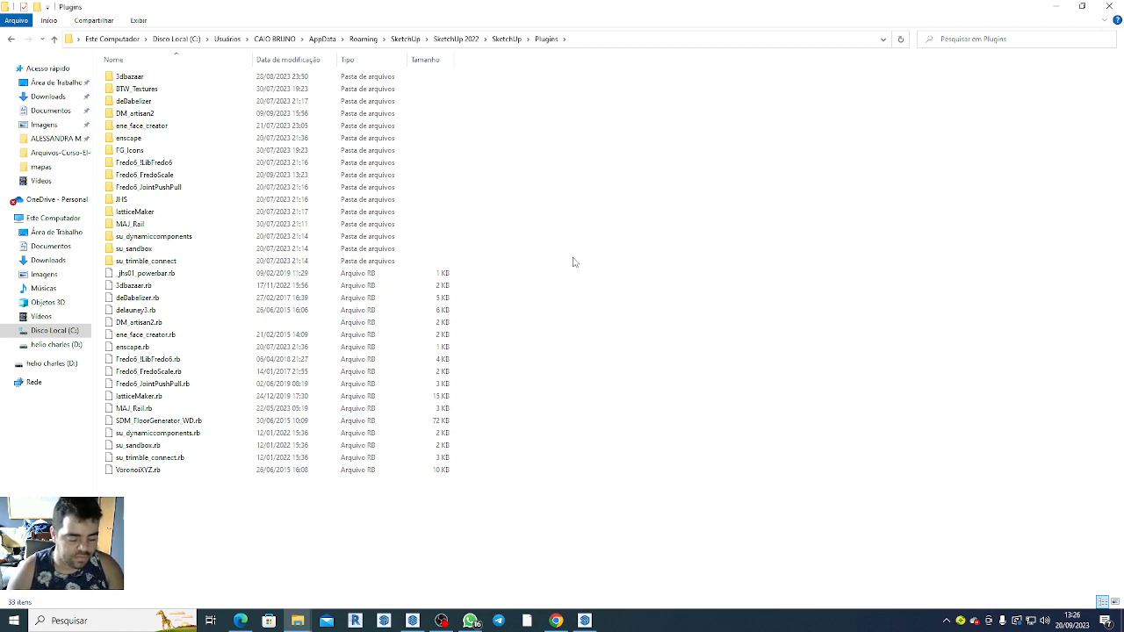
key("ctrl+v")
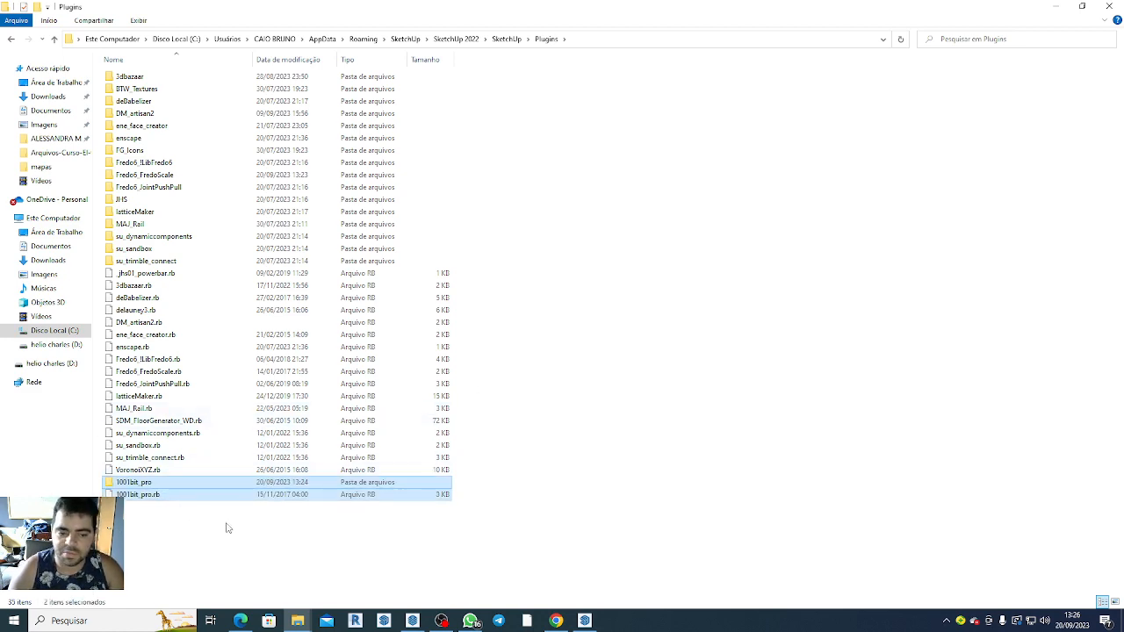
Switch to SketchUp and display the 1001bit pro toolbar.
left_click(583, 621)
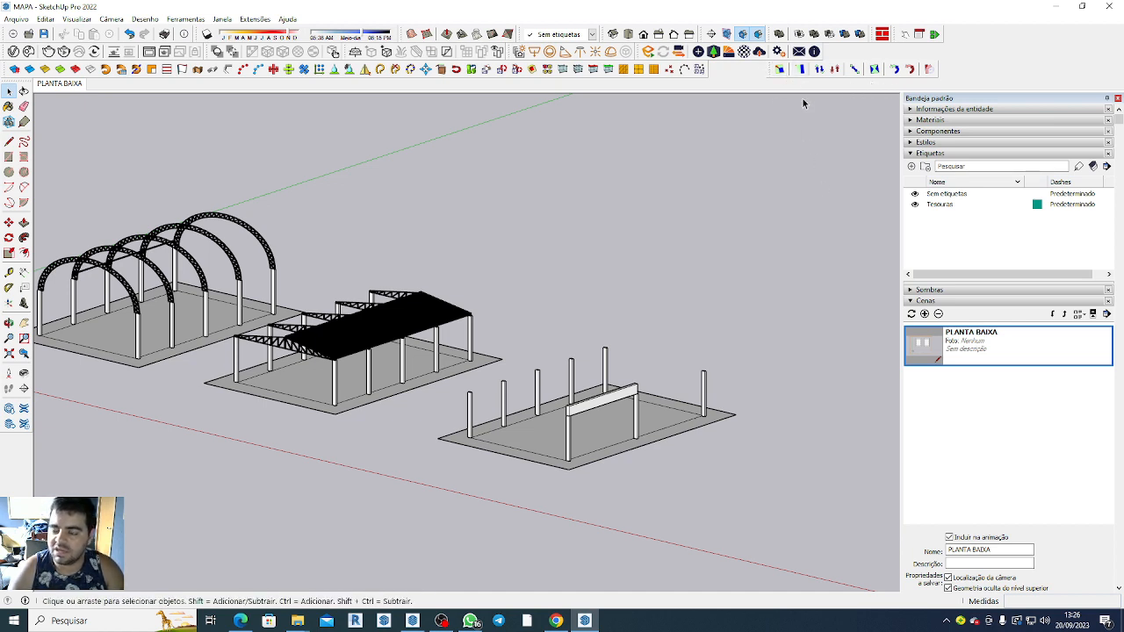
right_click(747, 78)
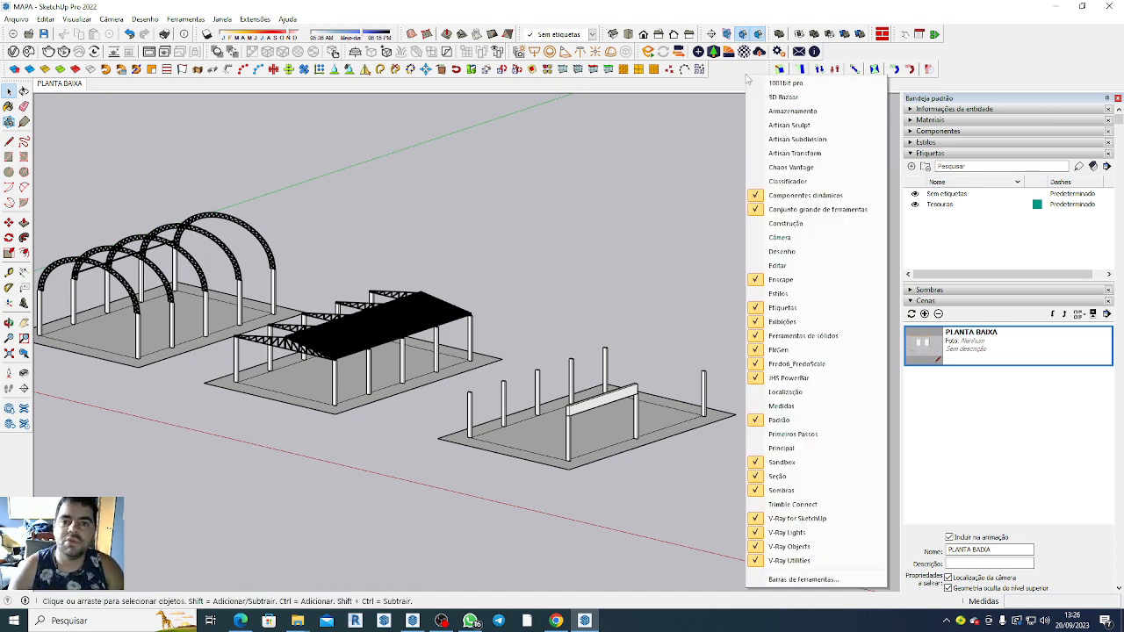
left_click(698, 168)
right_click(737, 76)
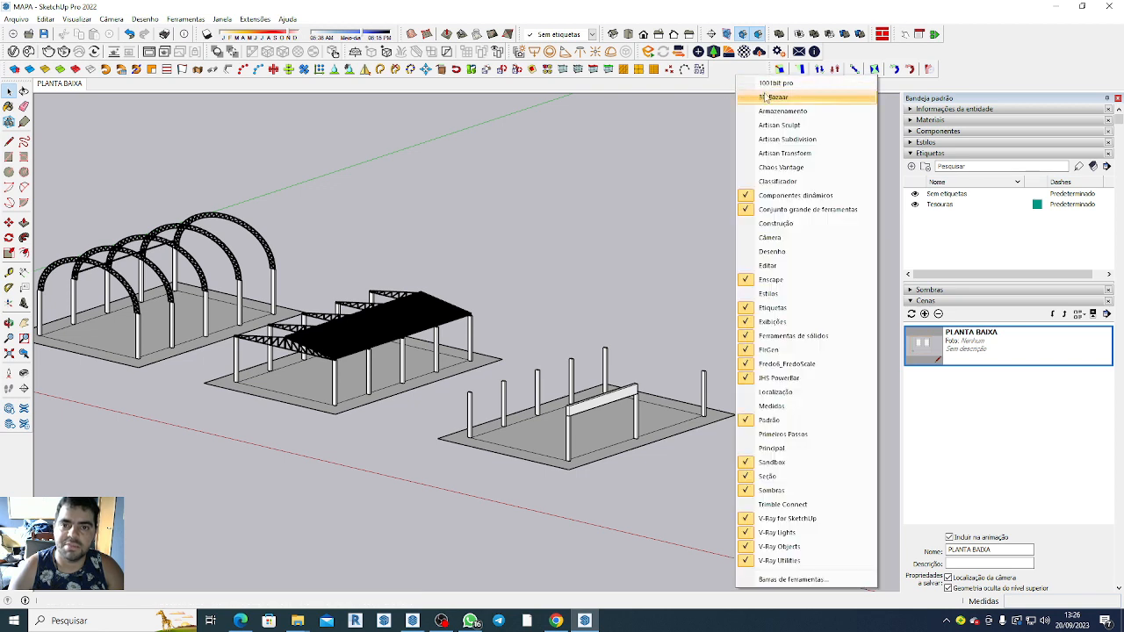
left_click(768, 85)
Dock the 1001bit pro toolbar as its own row below the second toolbar row and move the FredoScale toolbar to its end.
left_click_drag(499, 187, 629, 200)
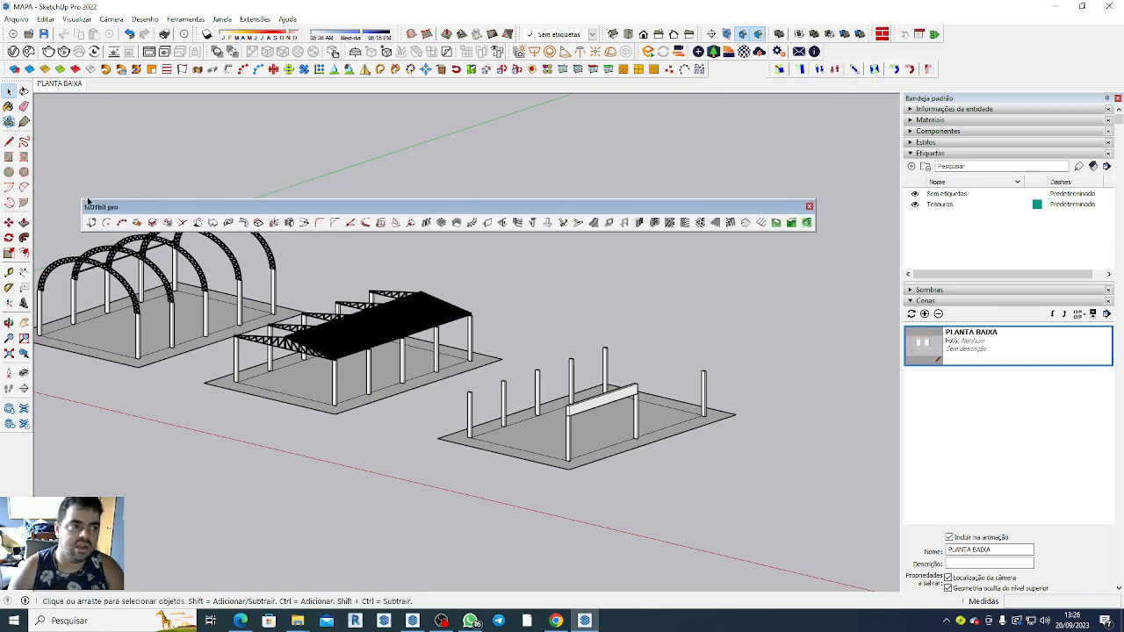
left_click_drag(88, 201, 12, 66)
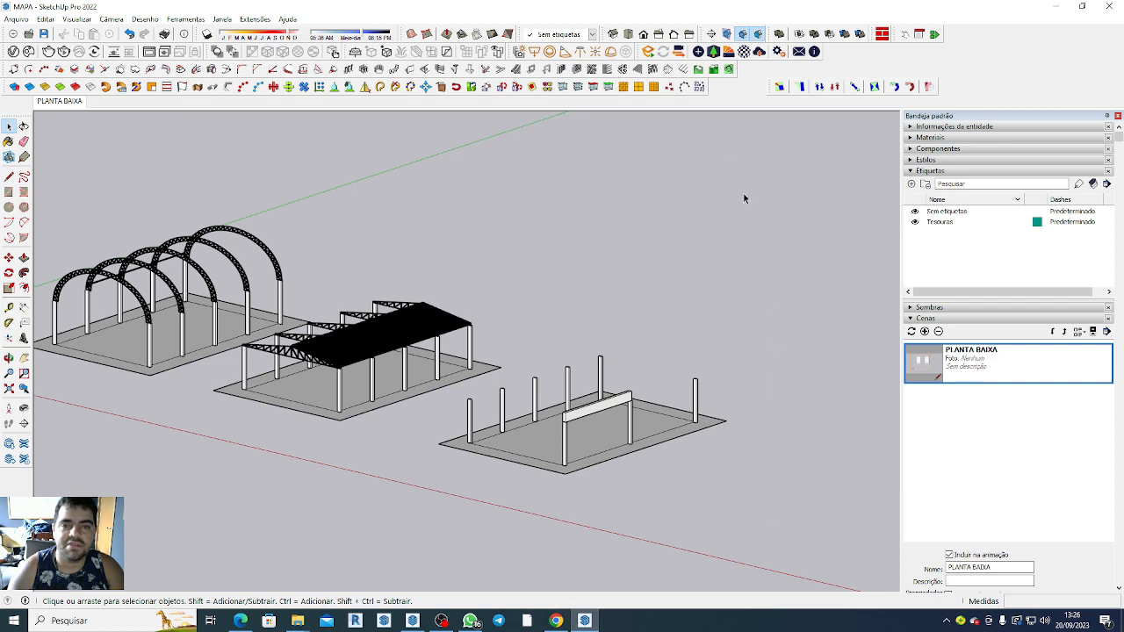
left_click_drag(775, 86, 744, 63)
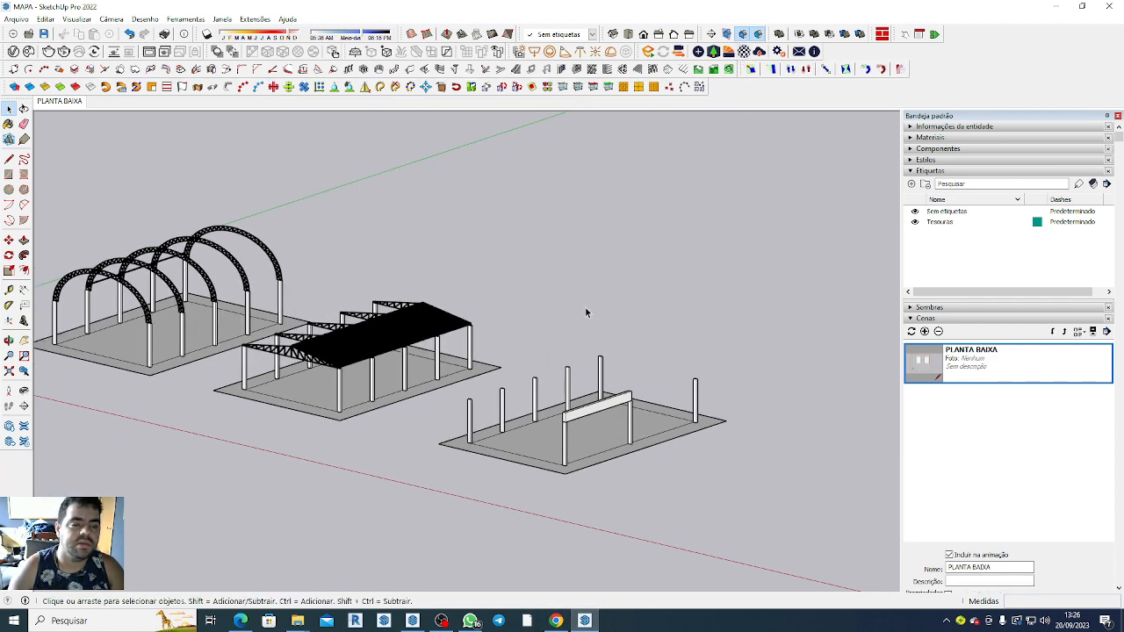
View the 1001bit Create Joists/Battens settings for rafters on a selected face and close them without creating anything.
scroll(337, 360, "up", 10)
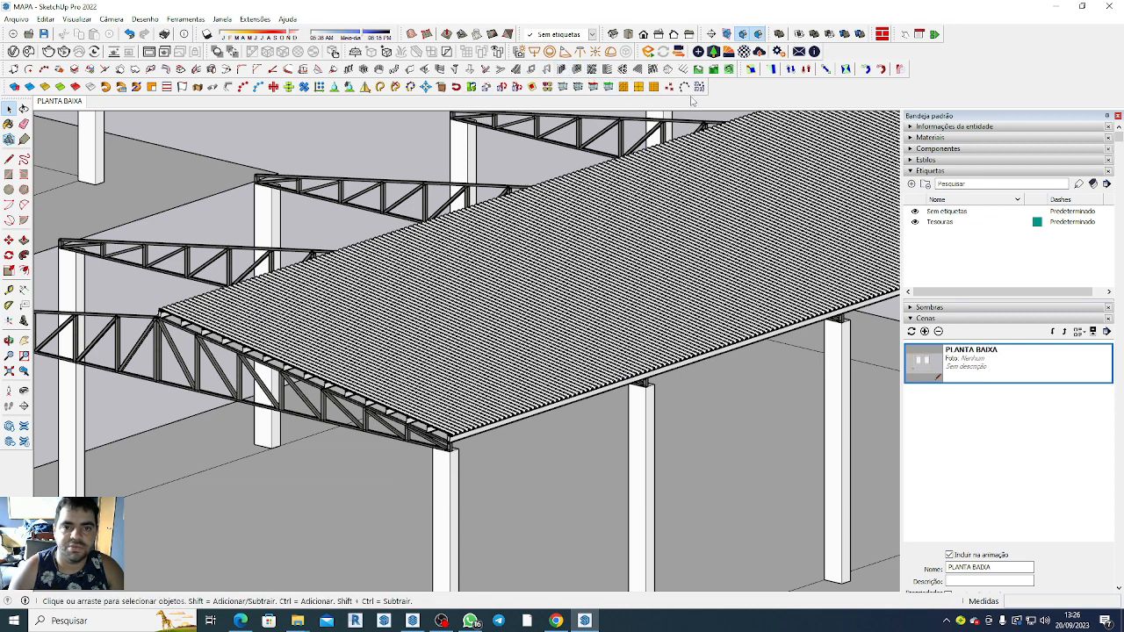
left_click(635, 70)
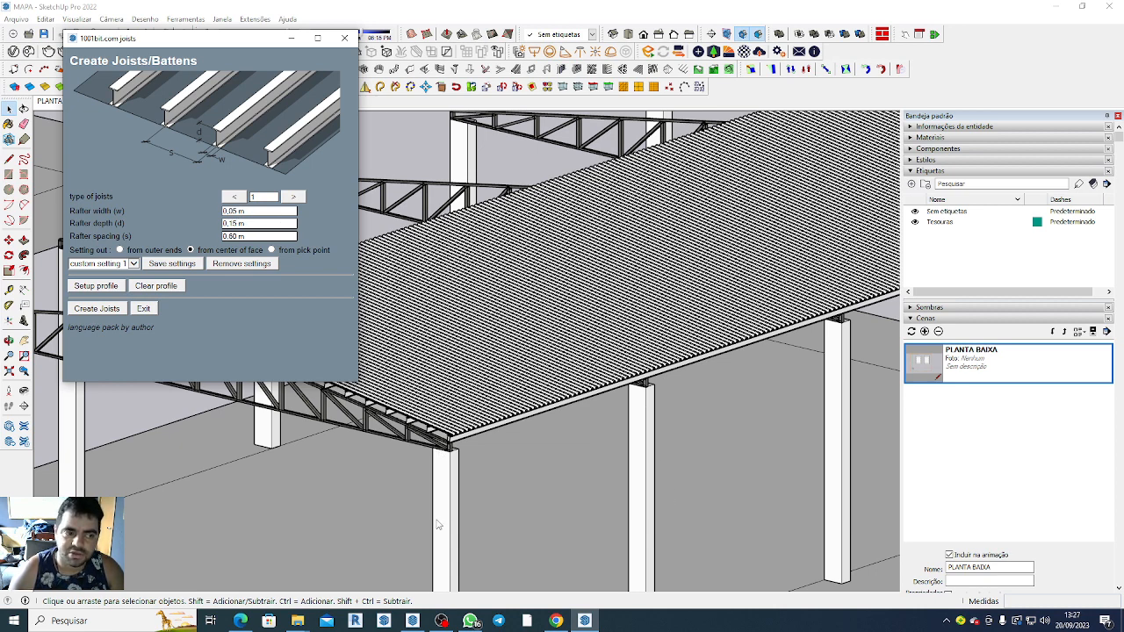
left_click(344, 37)
scroll(566, 272, "down", 6)
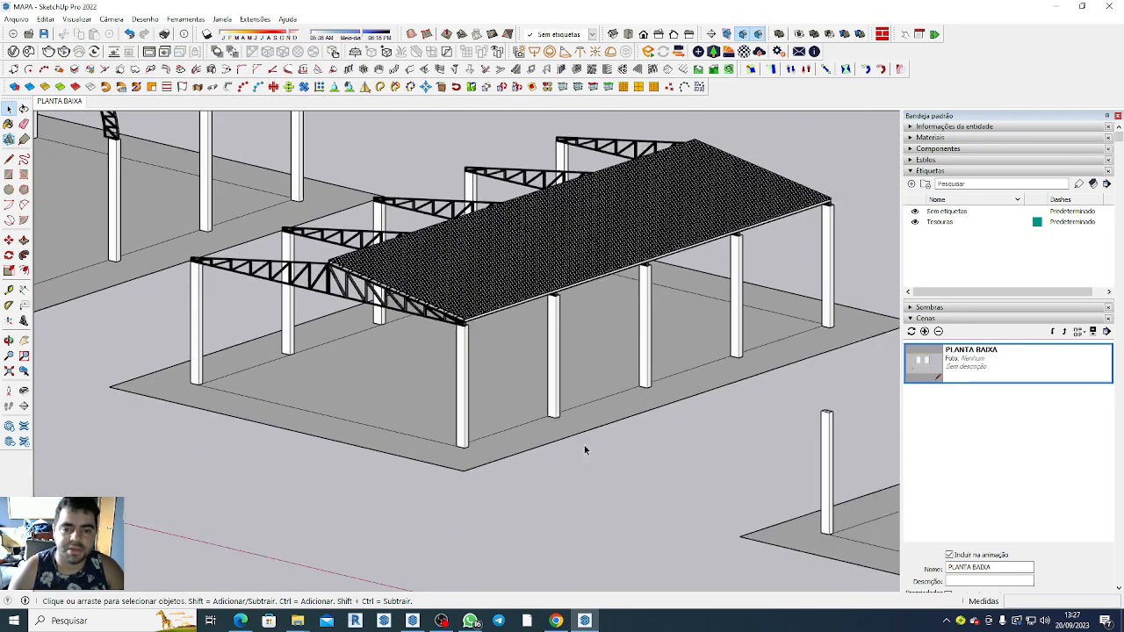
left_click(1061, 7)
left_click(1058, 8)
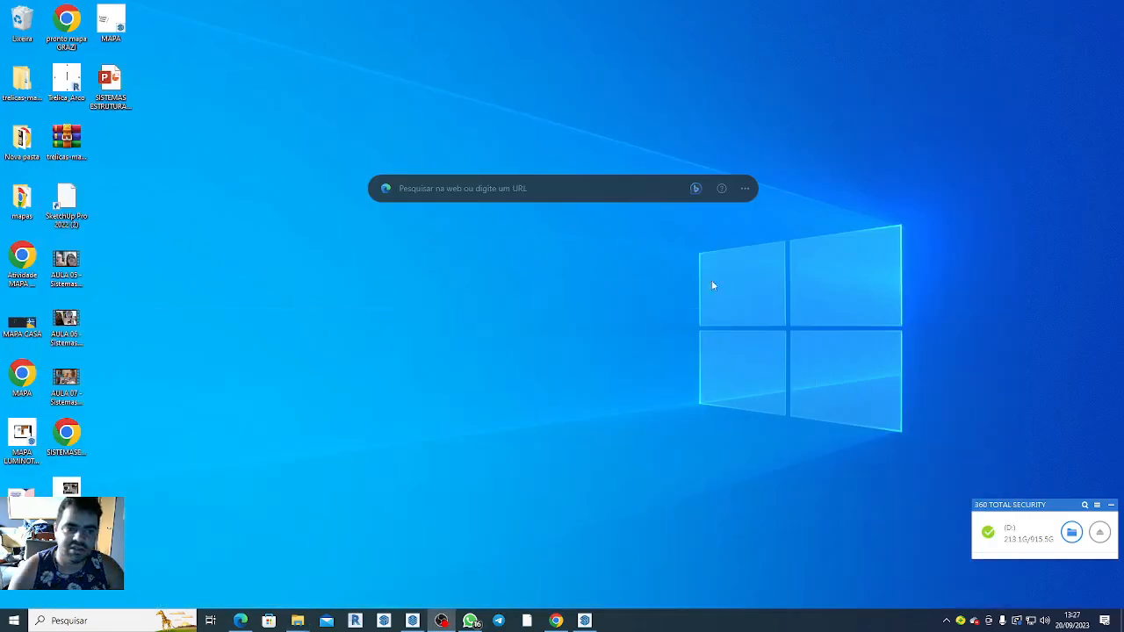
left_click(585, 621)
Show the gabled truss shed in front view, check the parallel projection setting, and add the view as a new scene.
scroll(526, 198, "down", 3)
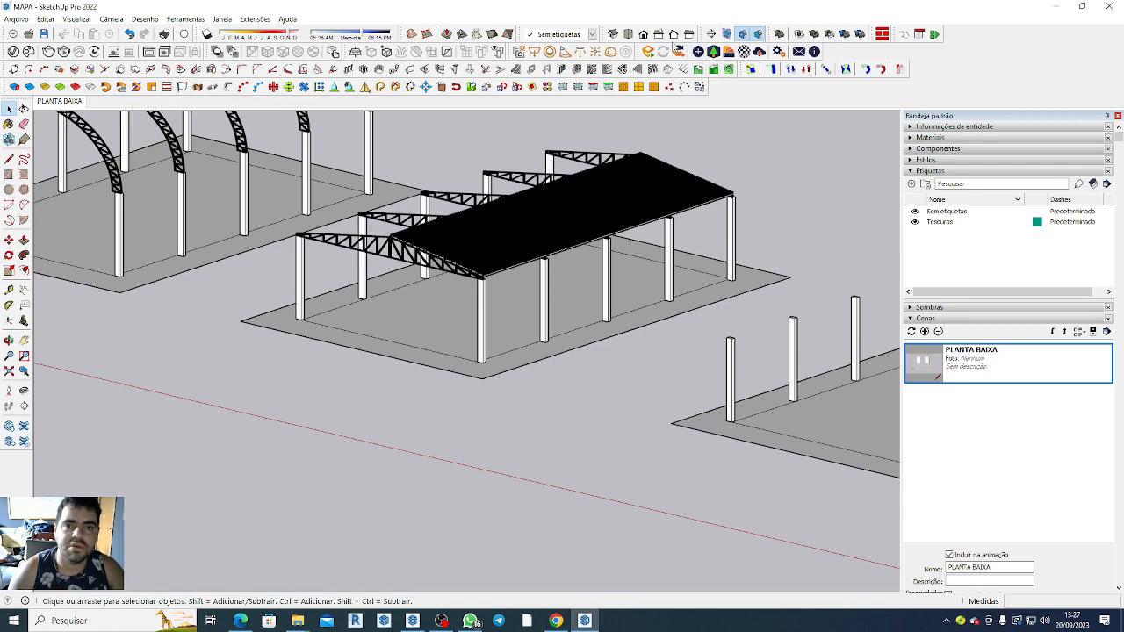
left_click(643, 36)
scroll(676, 391, "up", 2)
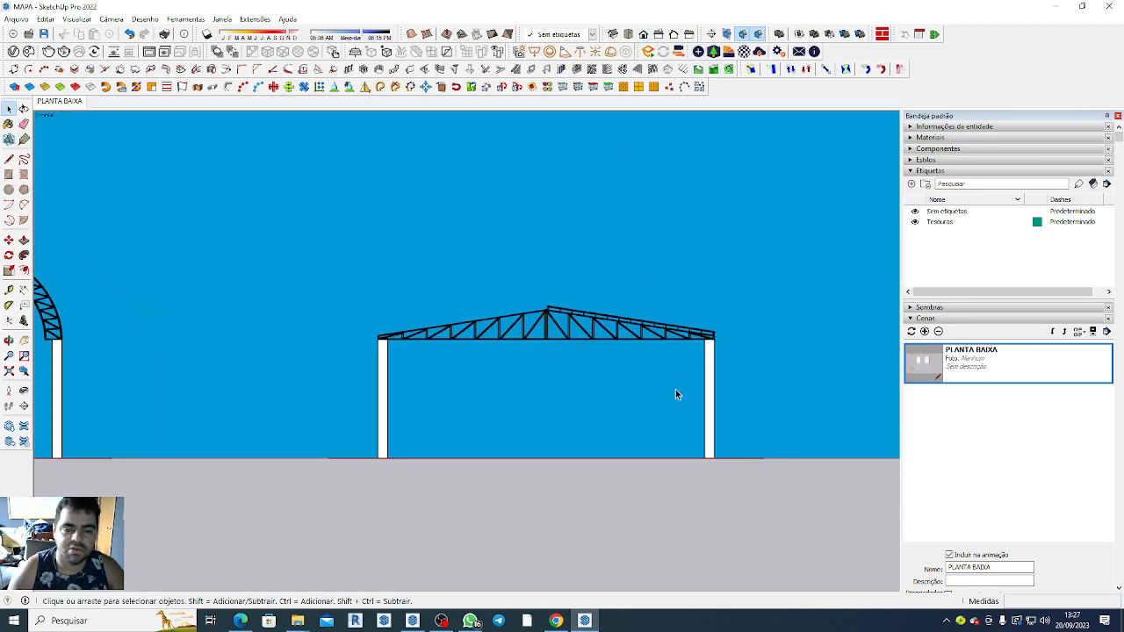
scroll(680, 393, "up", 3)
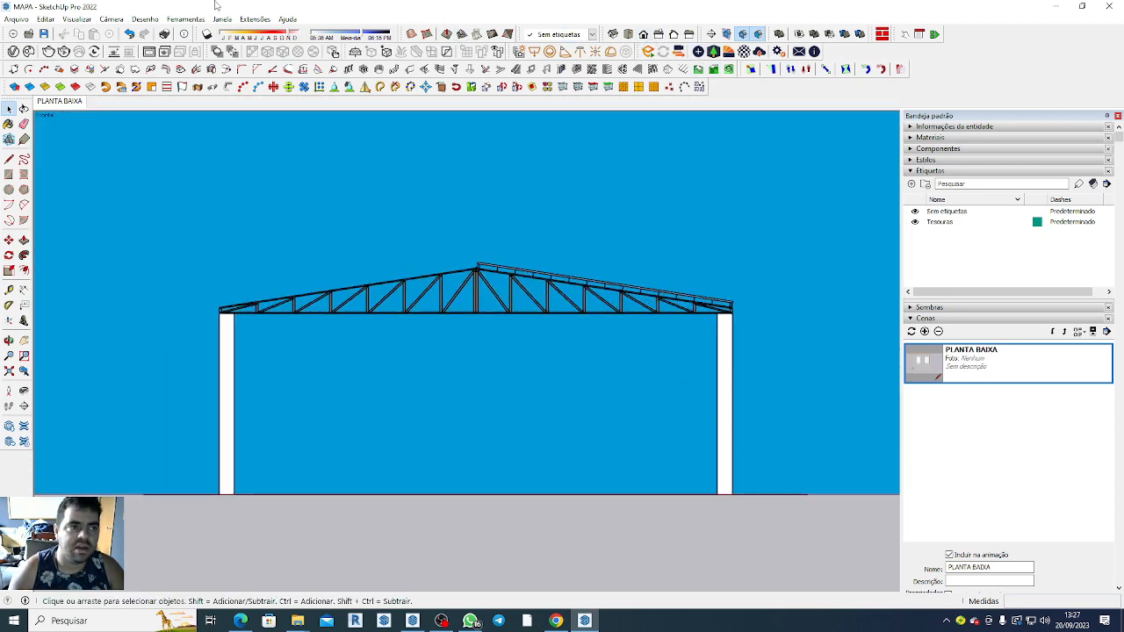
left_click(111, 19)
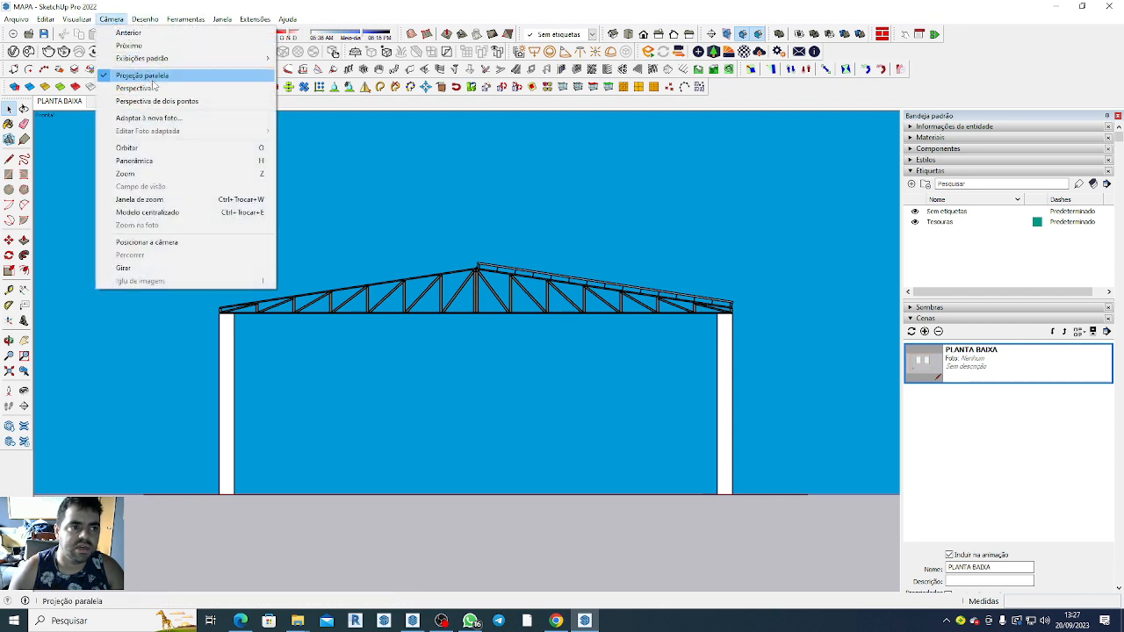
left_click(574, 383)
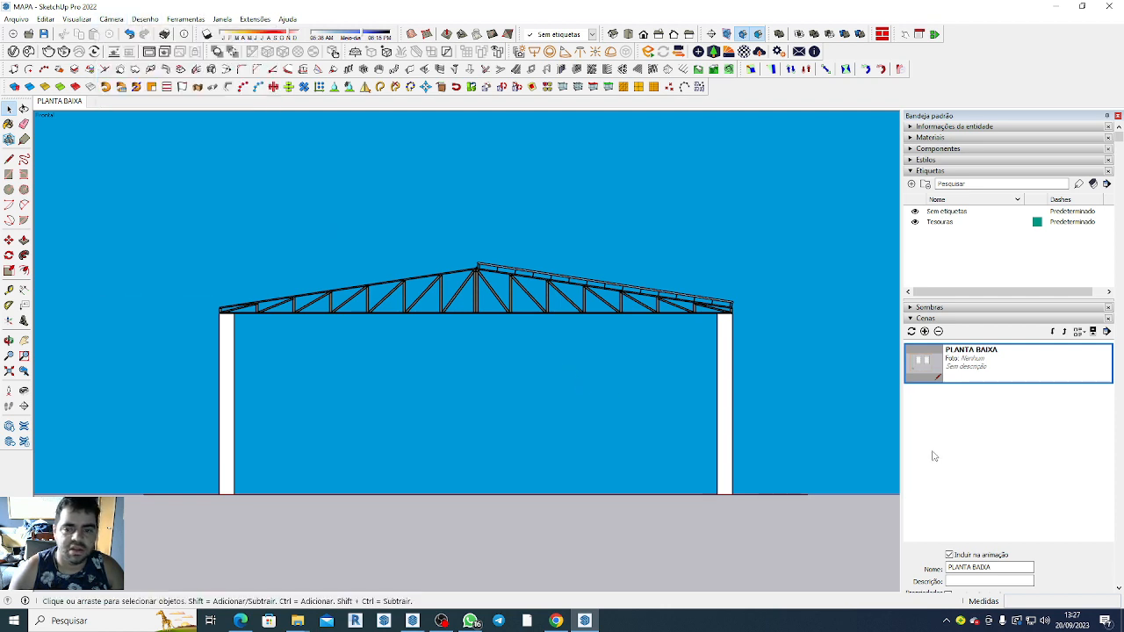
left_click(925, 331)
left_click(578, 362)
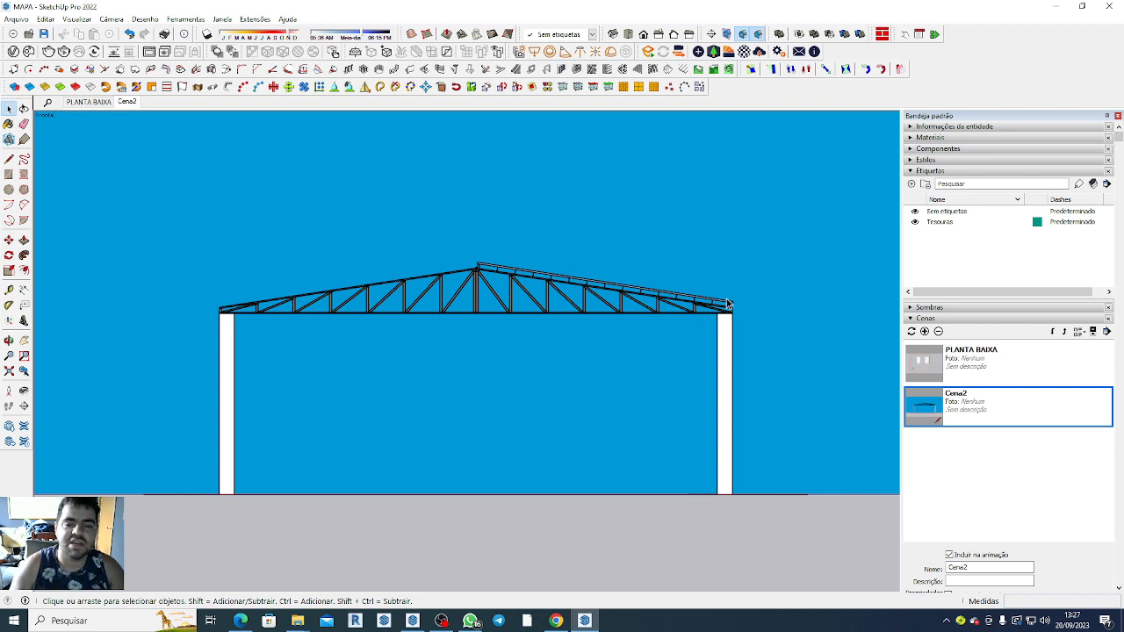
Enlarge the shed's front view, begin a 2D graphic export, and choose the mapas folder on the desktop as its destination.
scroll(728, 304, "up", 2)
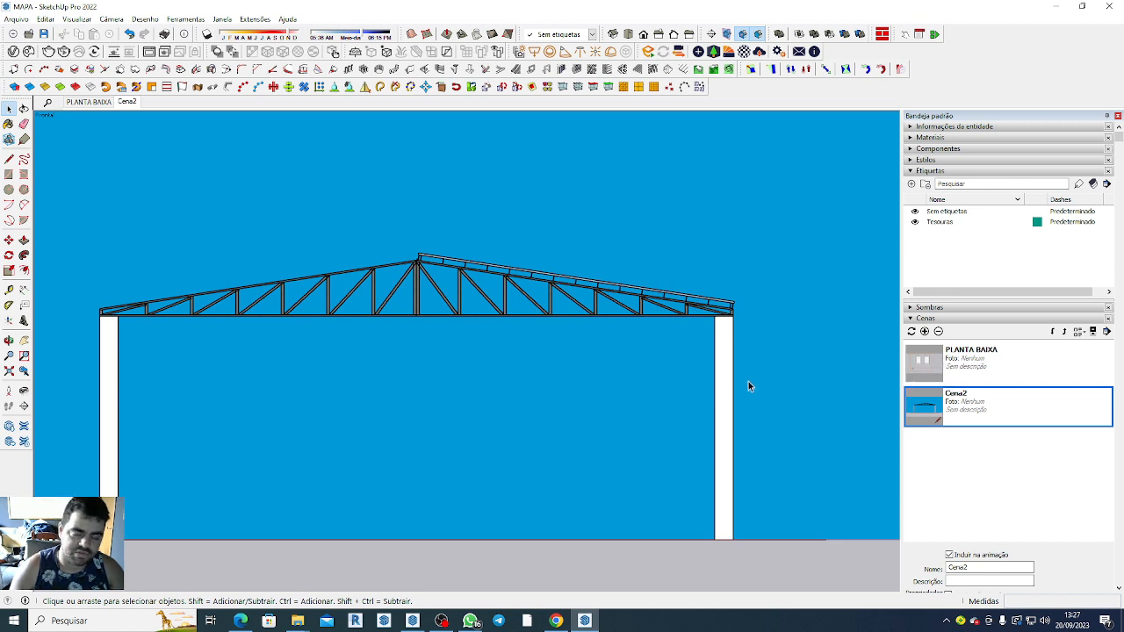
left_click(19, 19)
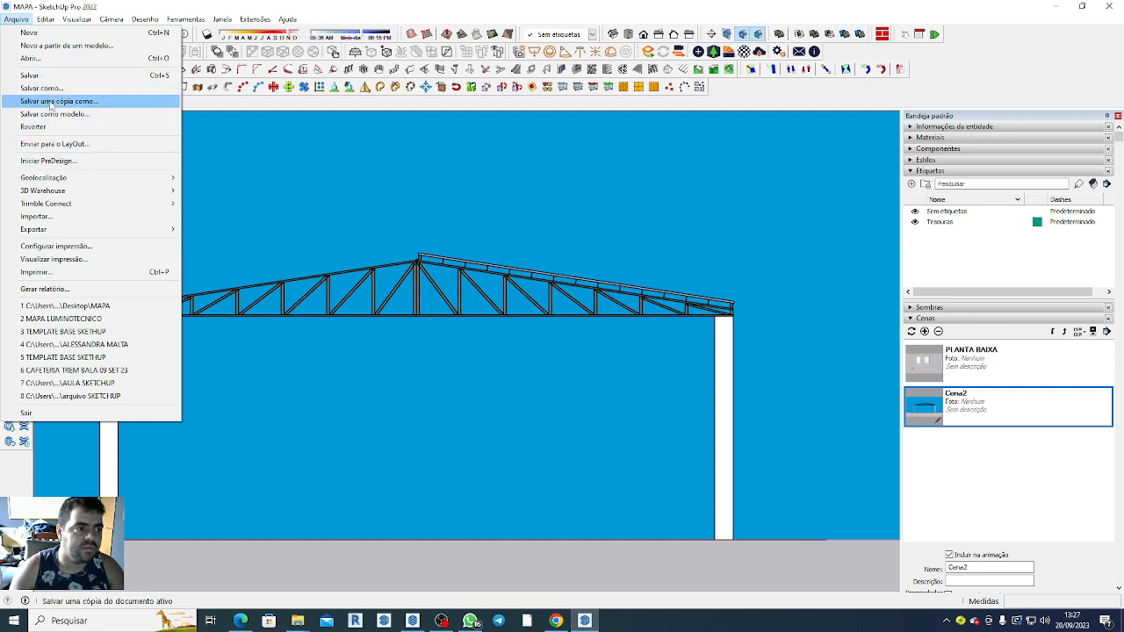
mouse_move(70, 230)
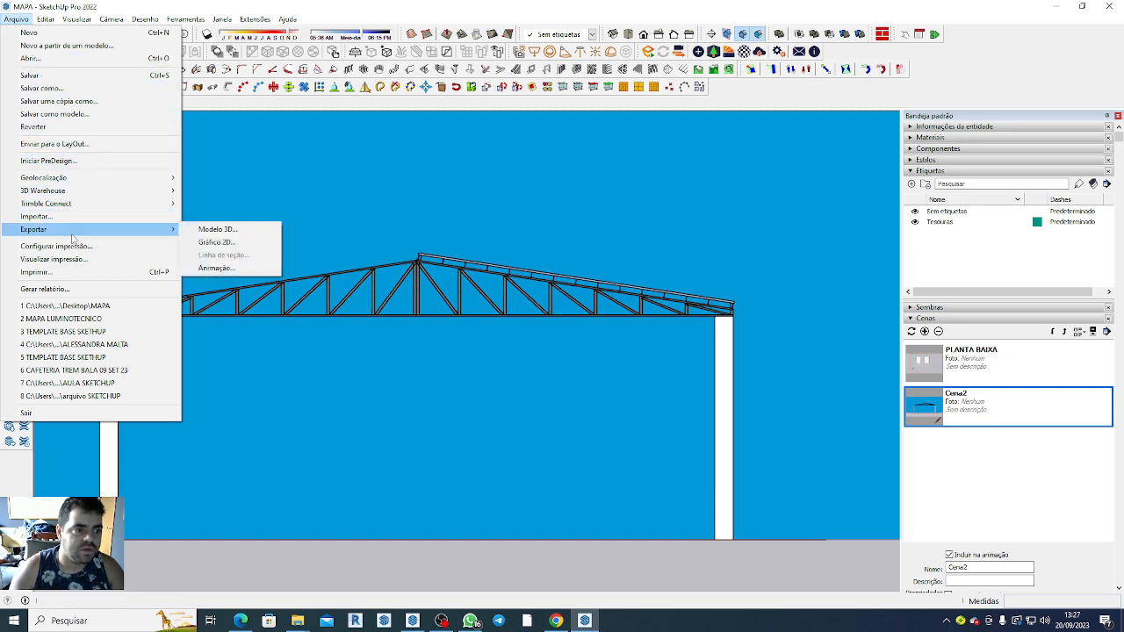
left_click(224, 242)
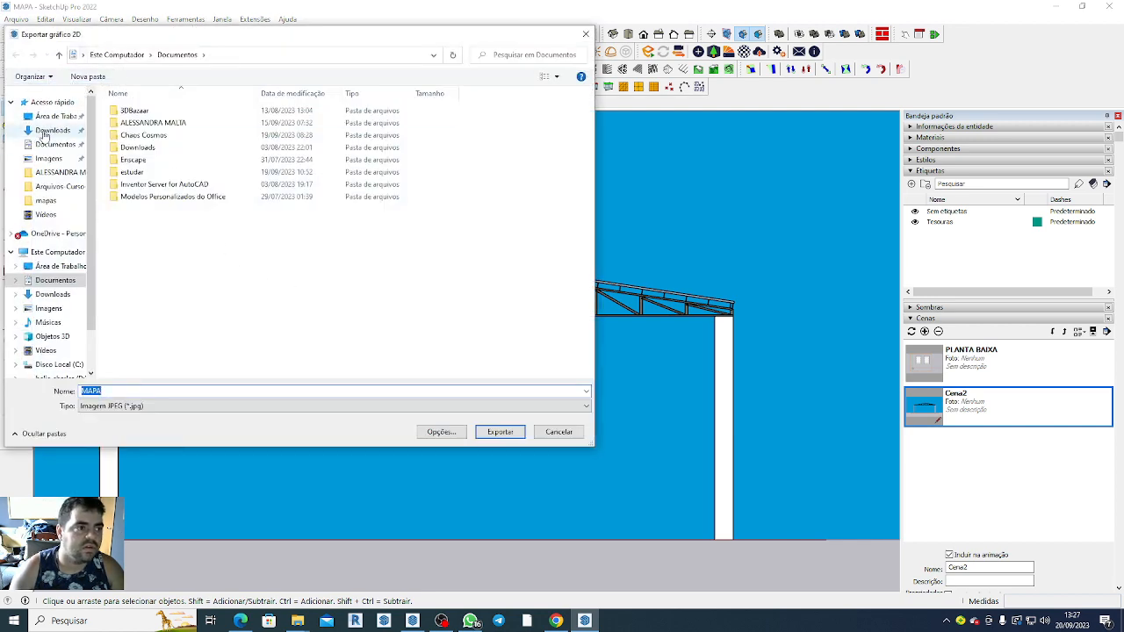
left_click(52, 116)
double_click(184, 171)
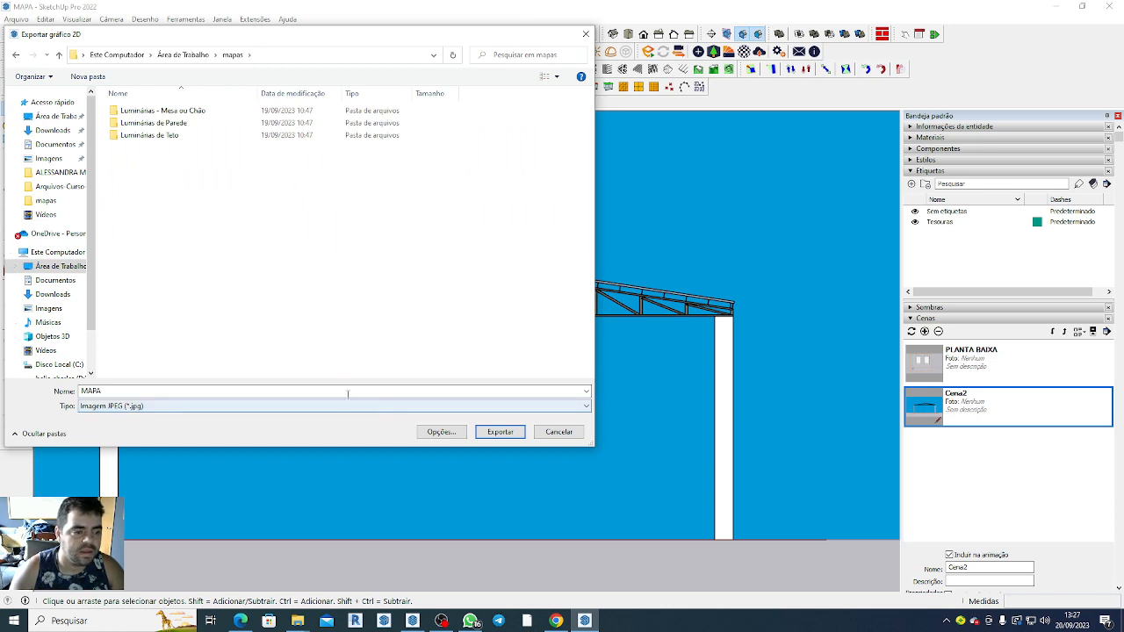
Name the JPEG image VISTA FRONTAL DETALHES and export the front view.
left_click(143, 391)
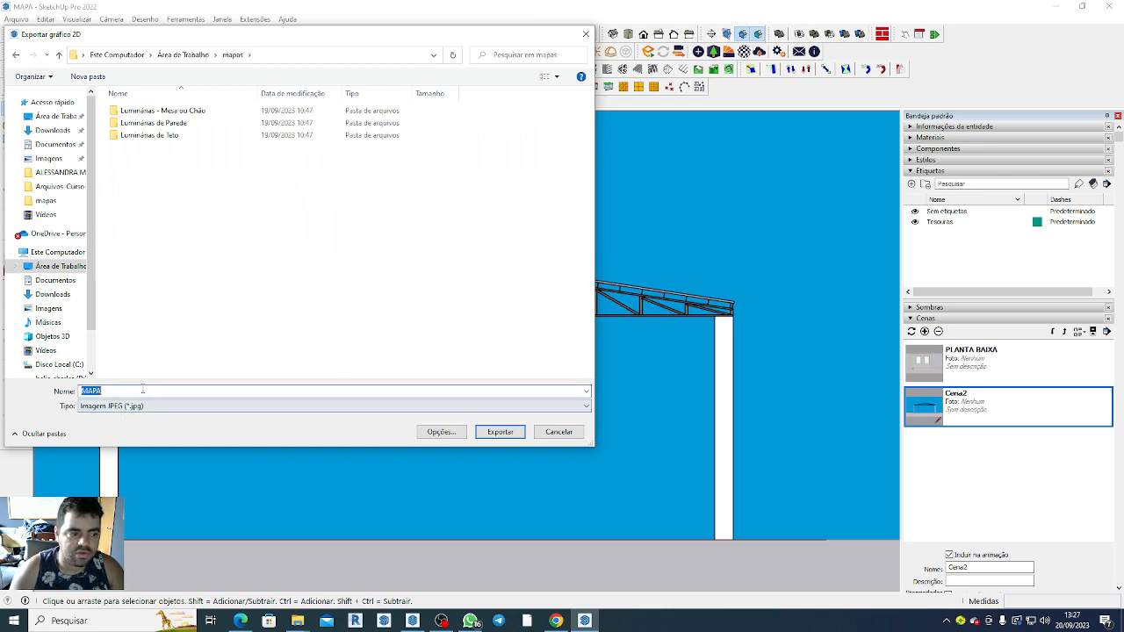
left_click(143, 390)
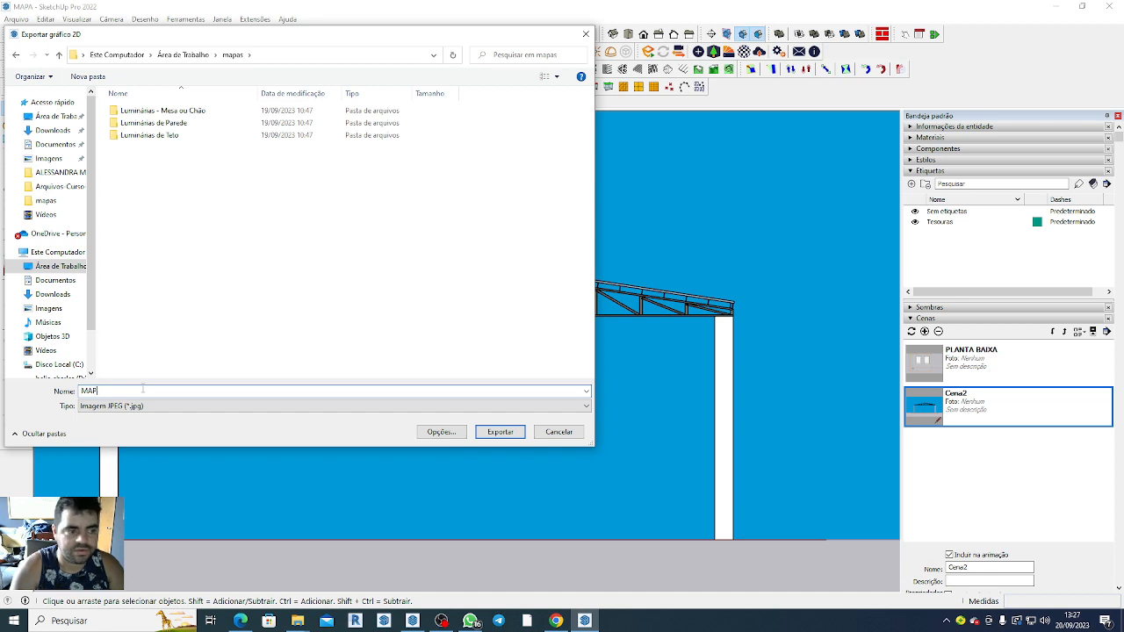
key("BackSpace")
key("BackSpace")
key("BackSpace")
type("VISTA ")
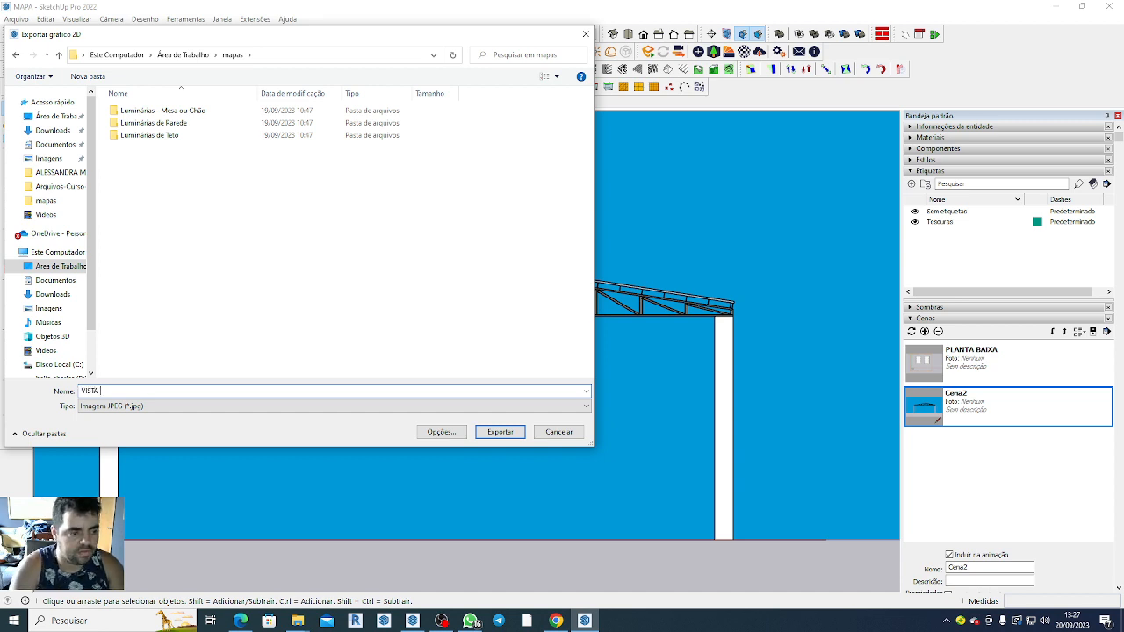
type("FRONTAL DETALHES")
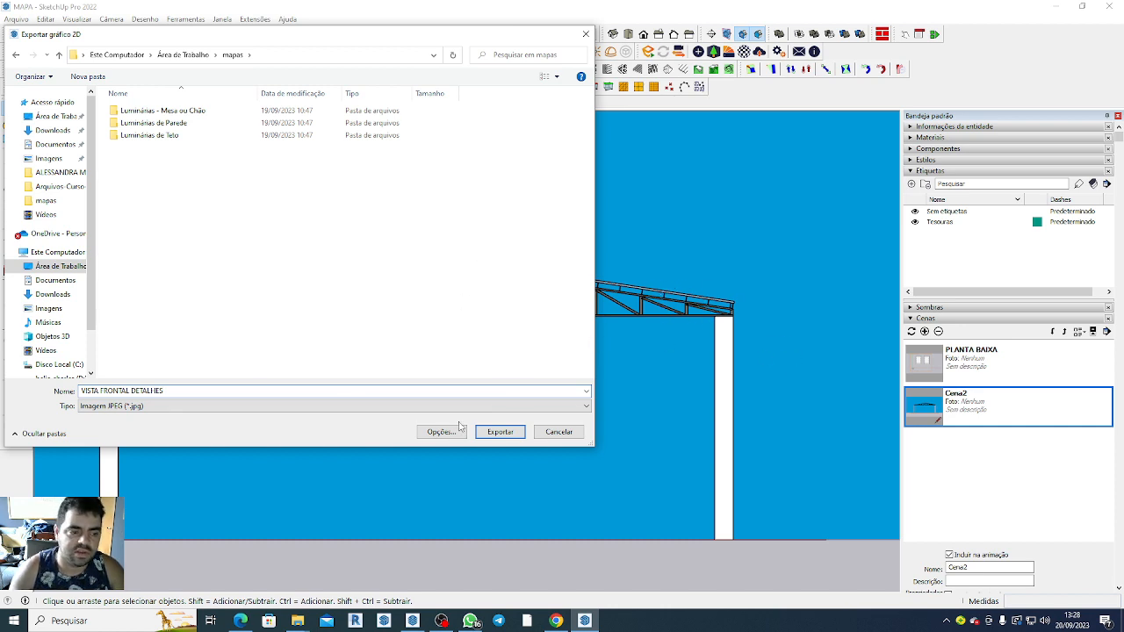
left_click(509, 432)
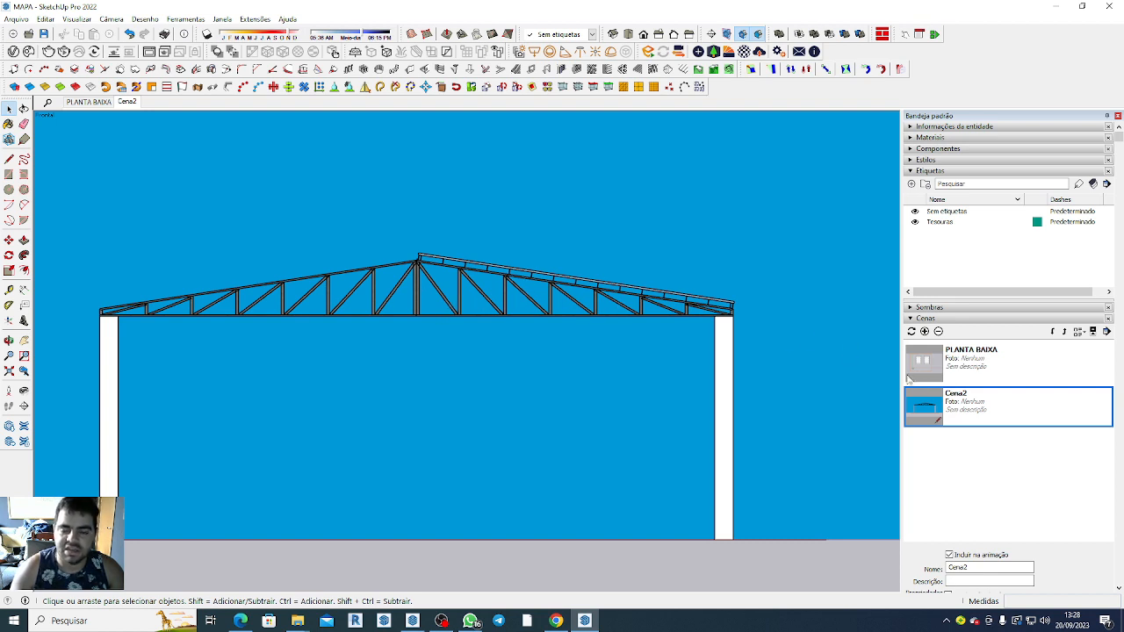
Show the PLANTA BAIXA scene framed on the middle shed base and export it to the mapas folder as a JPEG named PLANTA BAIXA.
left_click(968, 369)
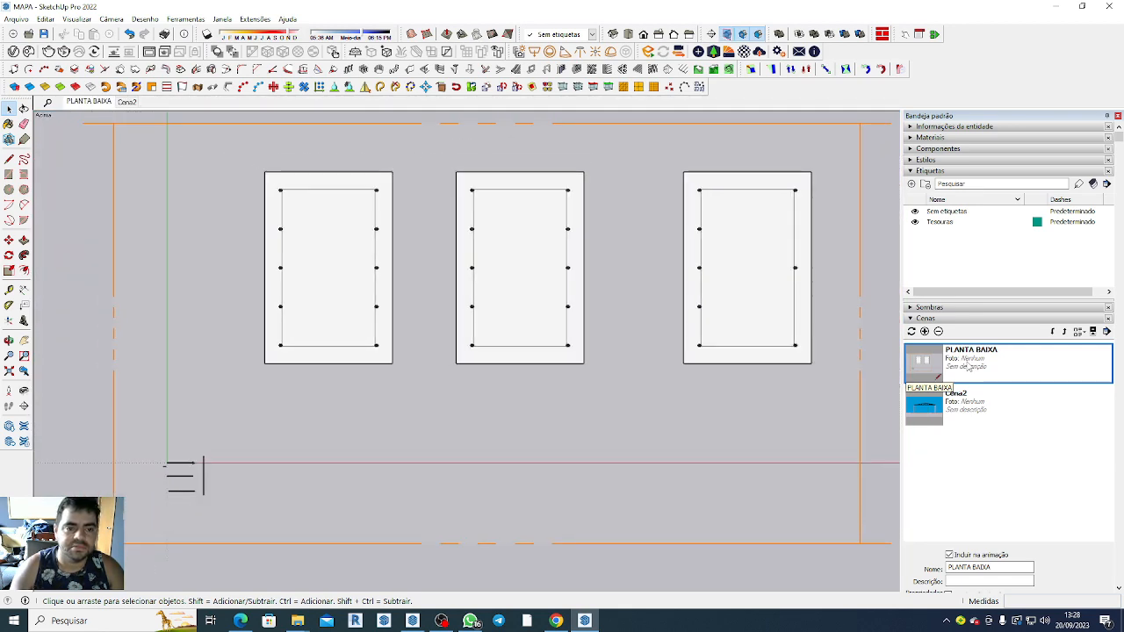
scroll(562, 220, "up", 5)
scroll(521, 232, "up", 2)
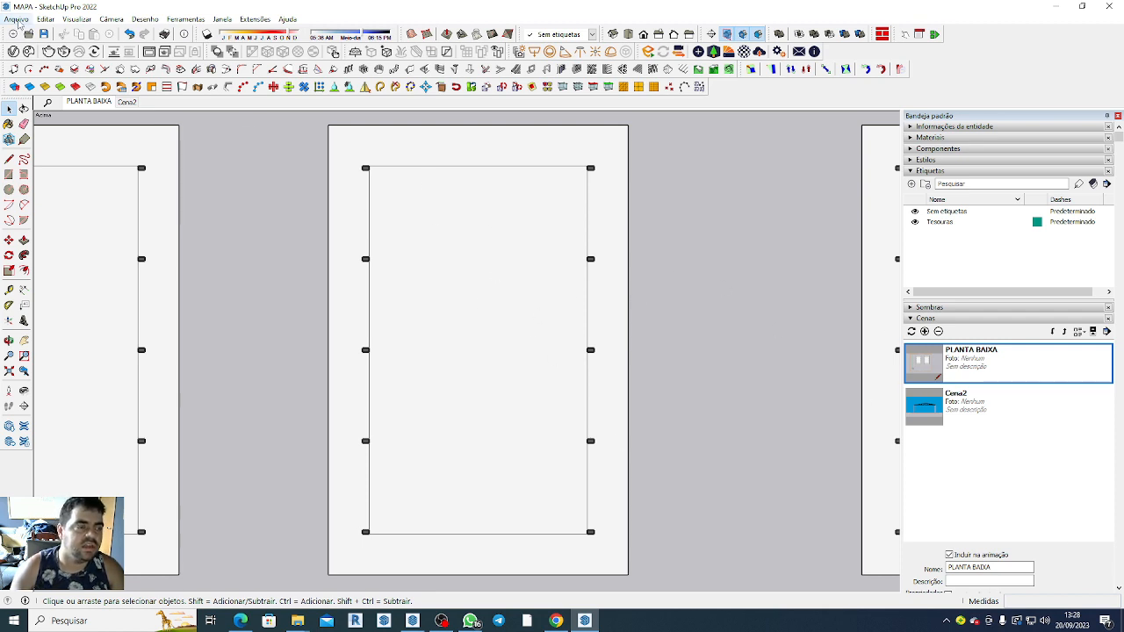
left_click(18, 19)
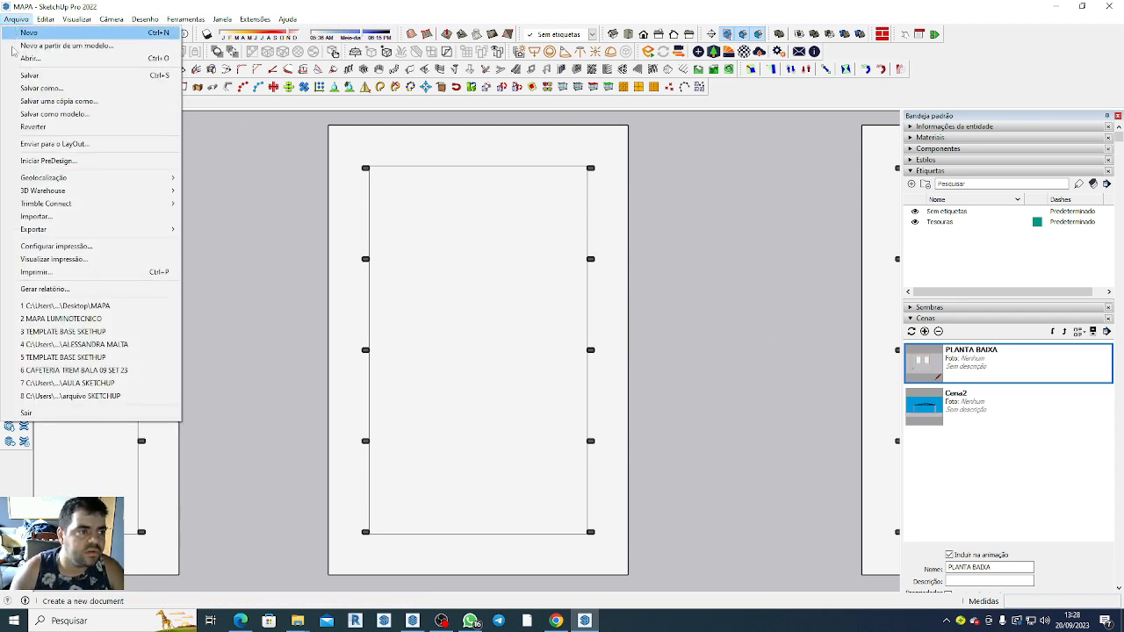
mouse_move(96, 229)
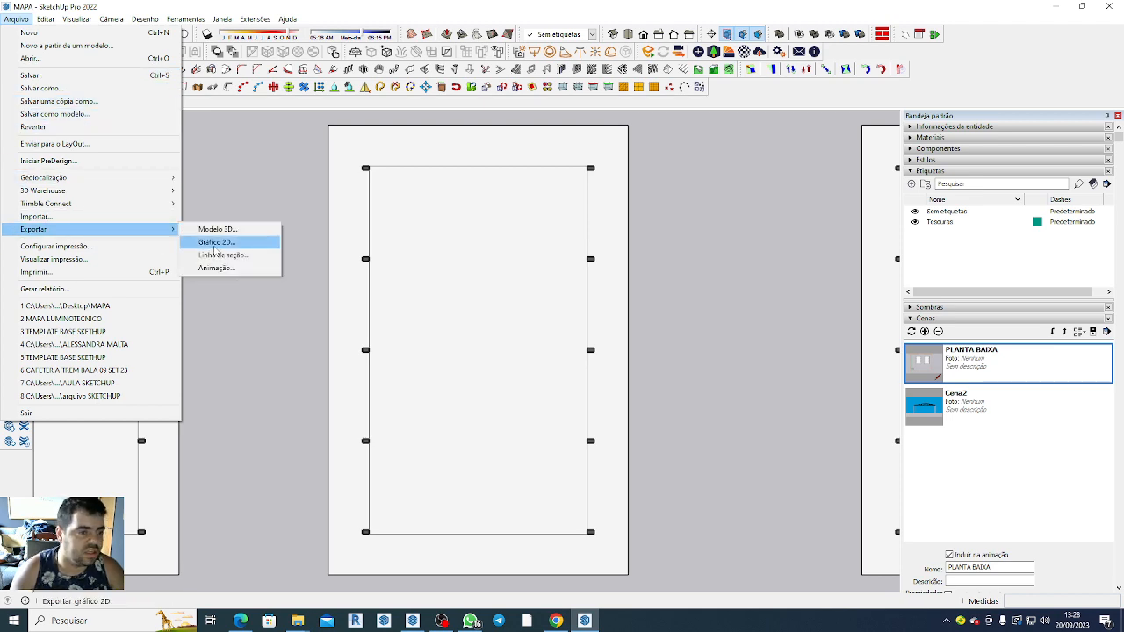
left_click(213, 245)
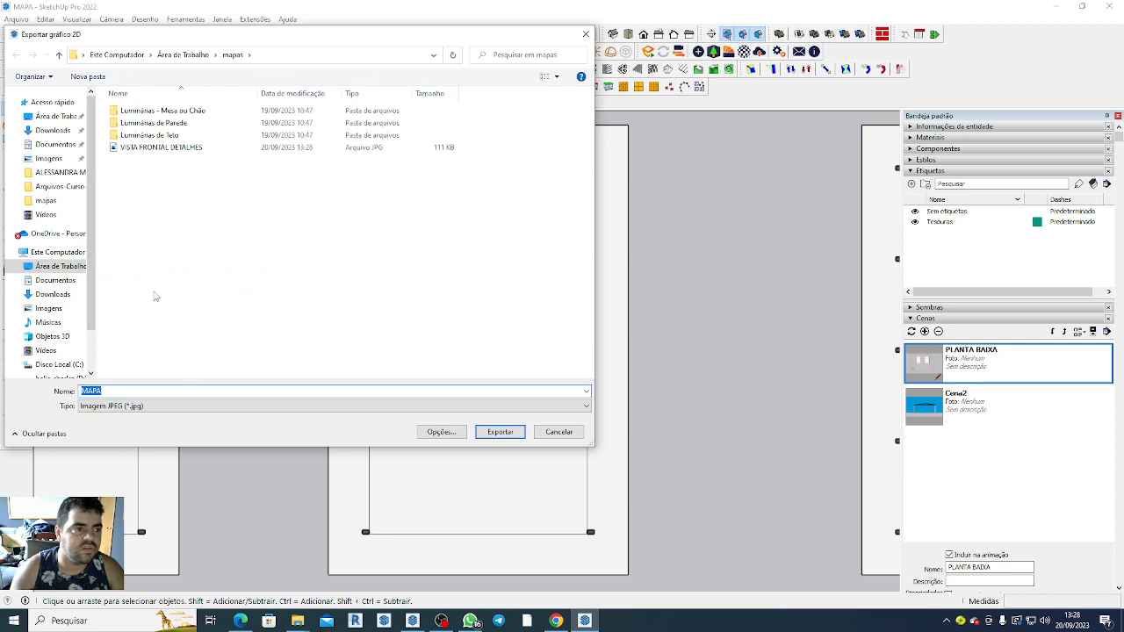
type("PLANTA BAIXA")
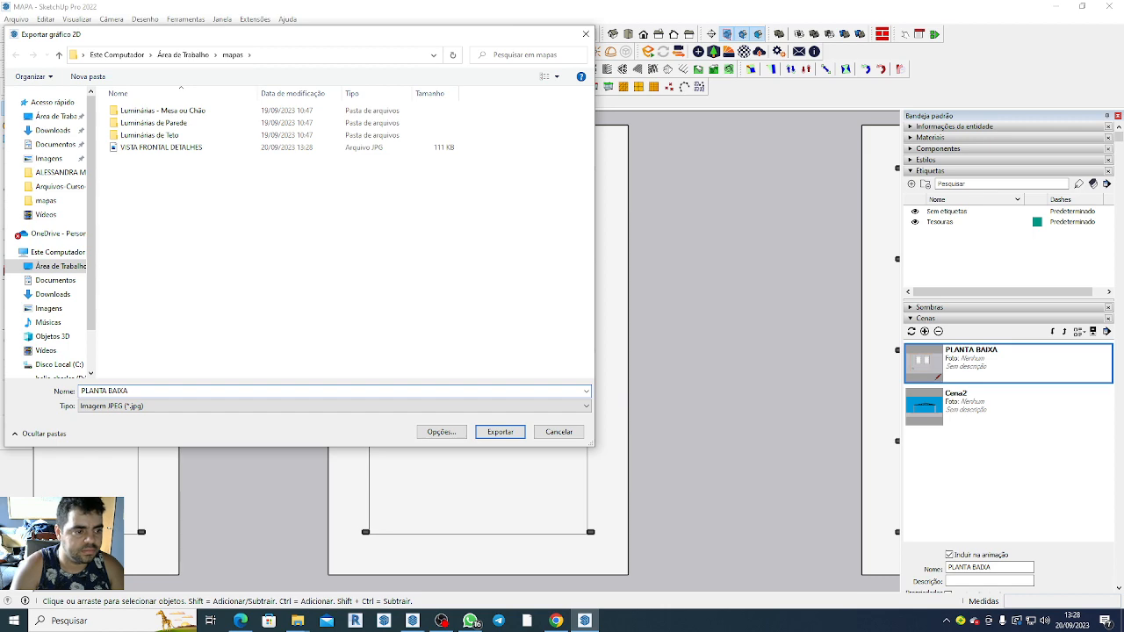
key("Return")
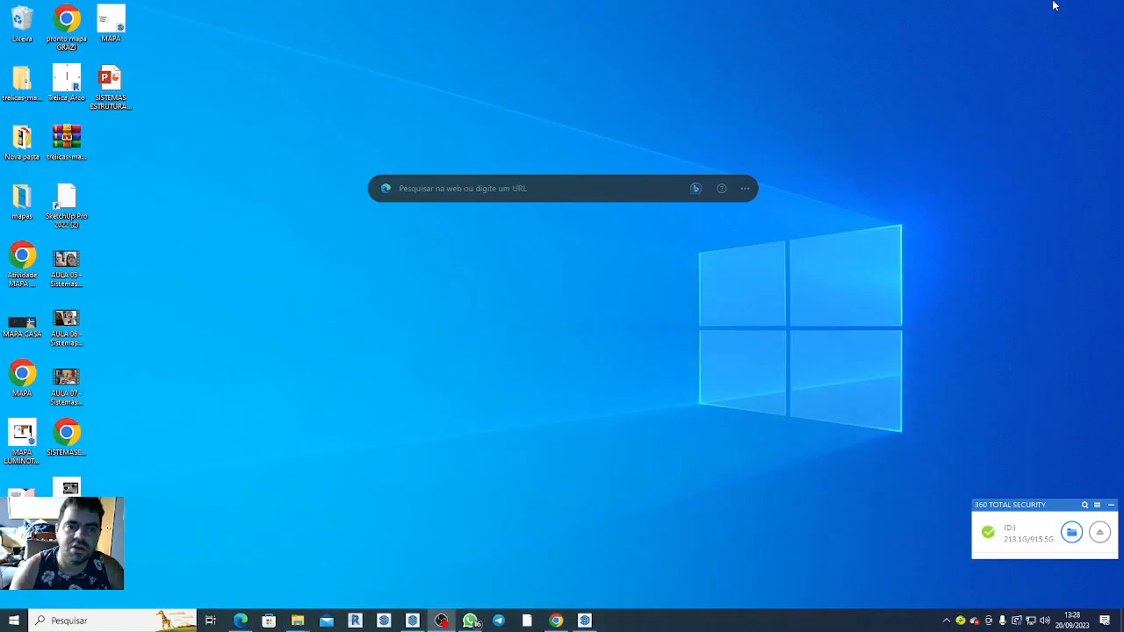
Switch to PowerPoint by opening the SISTEMAS ESTRUTURAIS-SLIDE MESTRE presentation from the desktop, and display slide 2.
left_click(1056, 6)
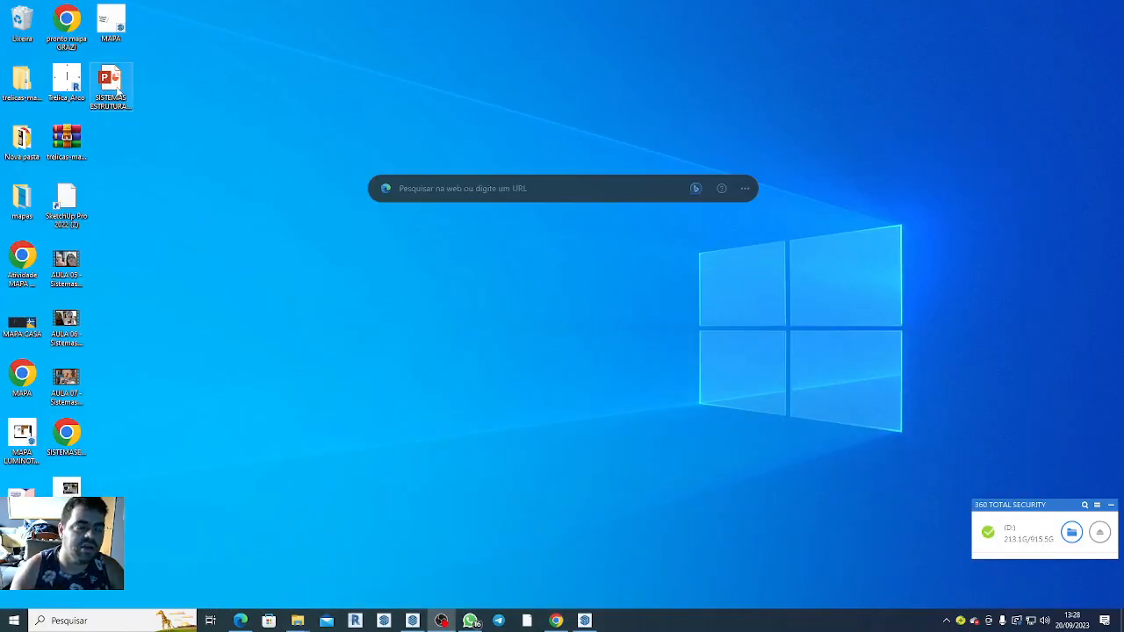
left_click(118, 89)
double_click(118, 89)
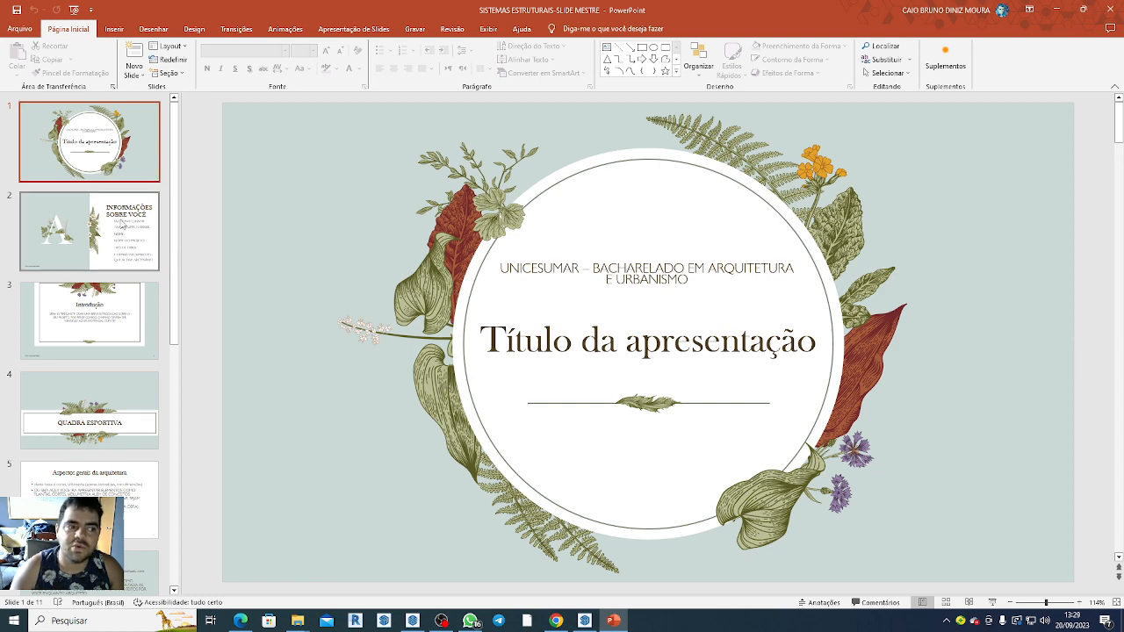
left_click(136, 255)
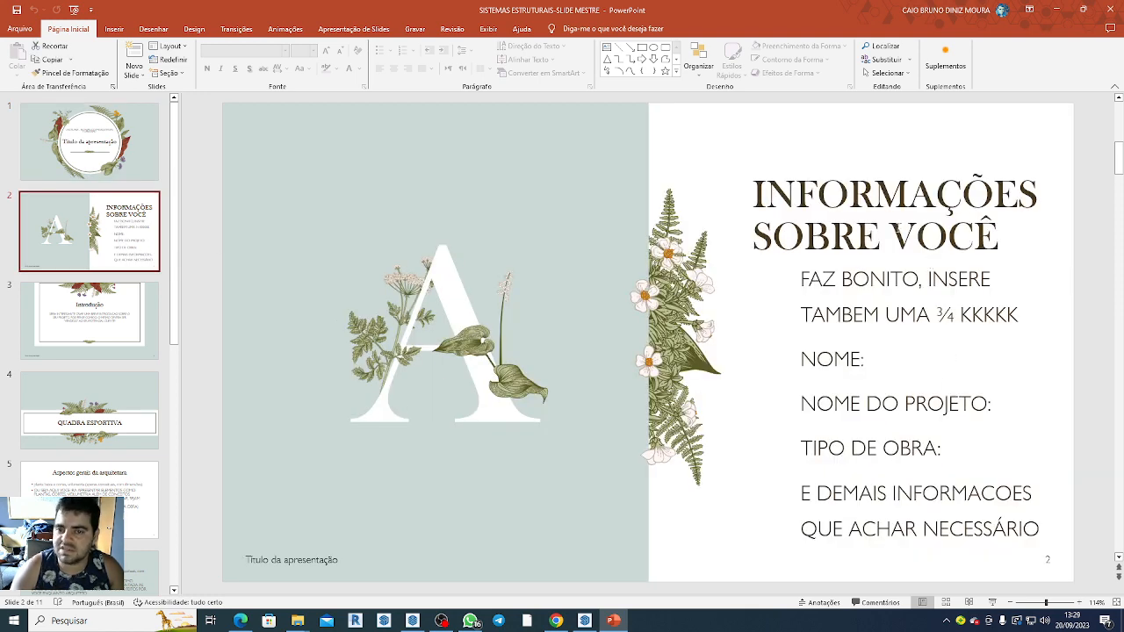